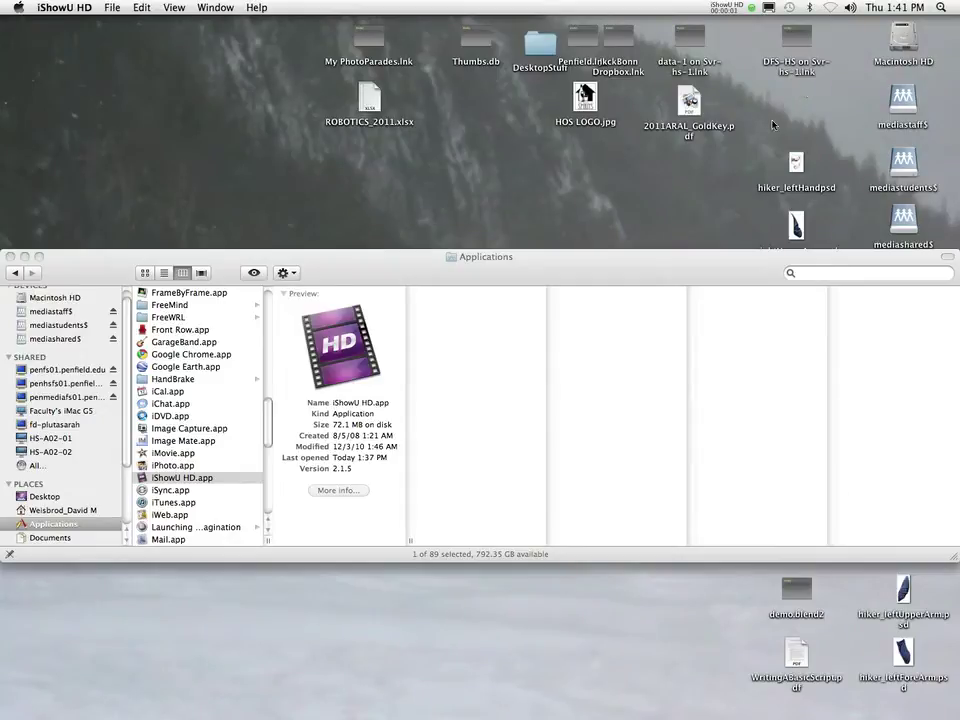
Close the Applications window and move Woodgrain.jpg into open desktop space.
click(10, 257)
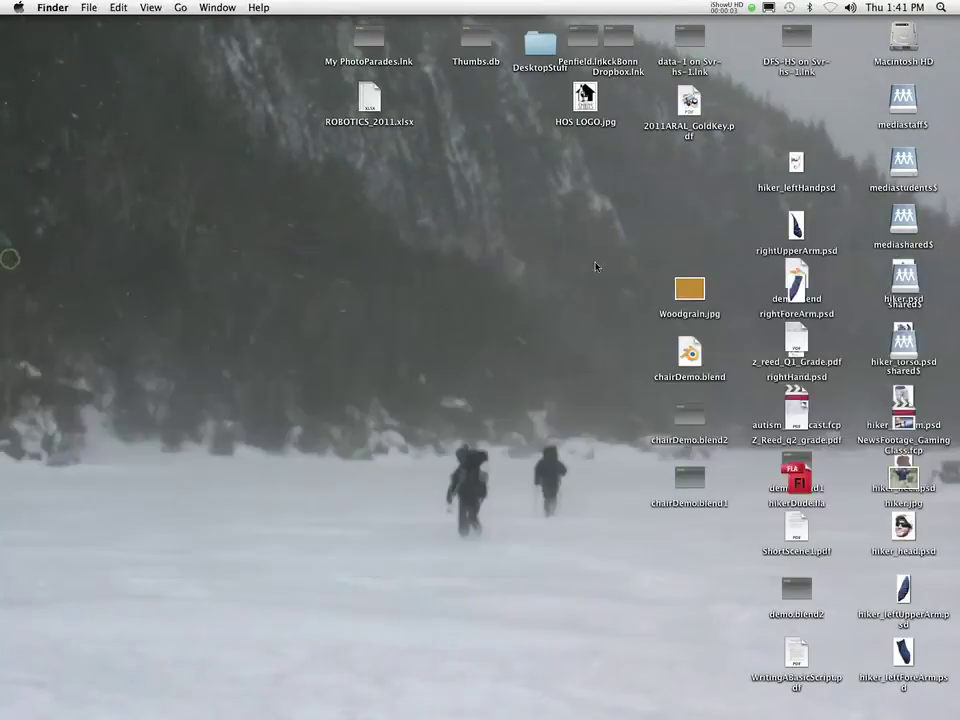
drag(697, 295, 578, 270)
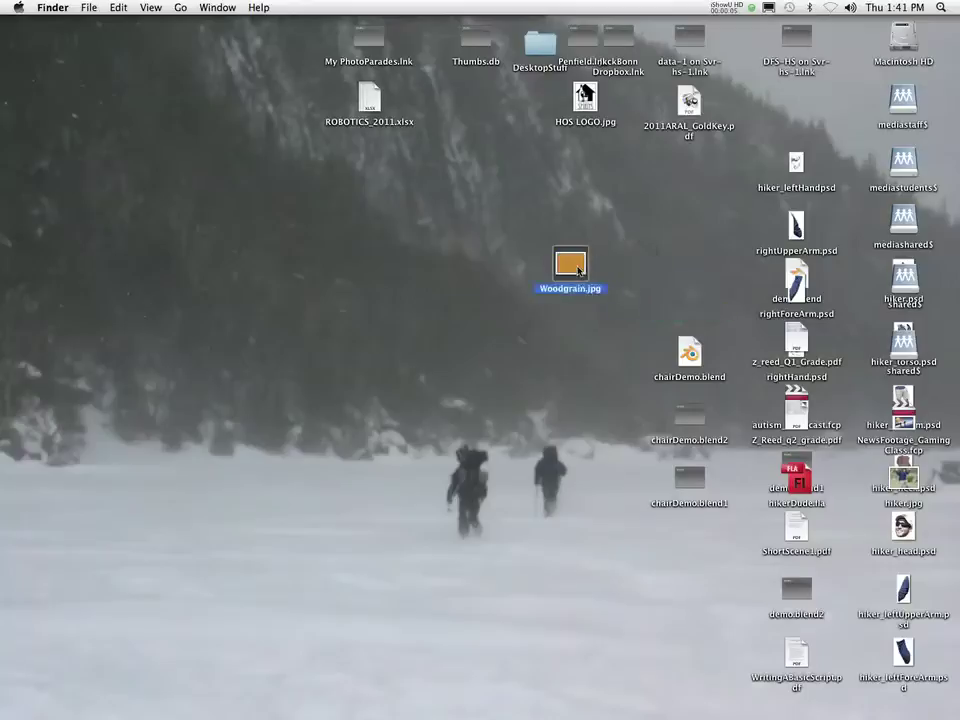
Open Woodgrain.jpg in Preview and check its image information for the pixel size.
double_click(567, 270)
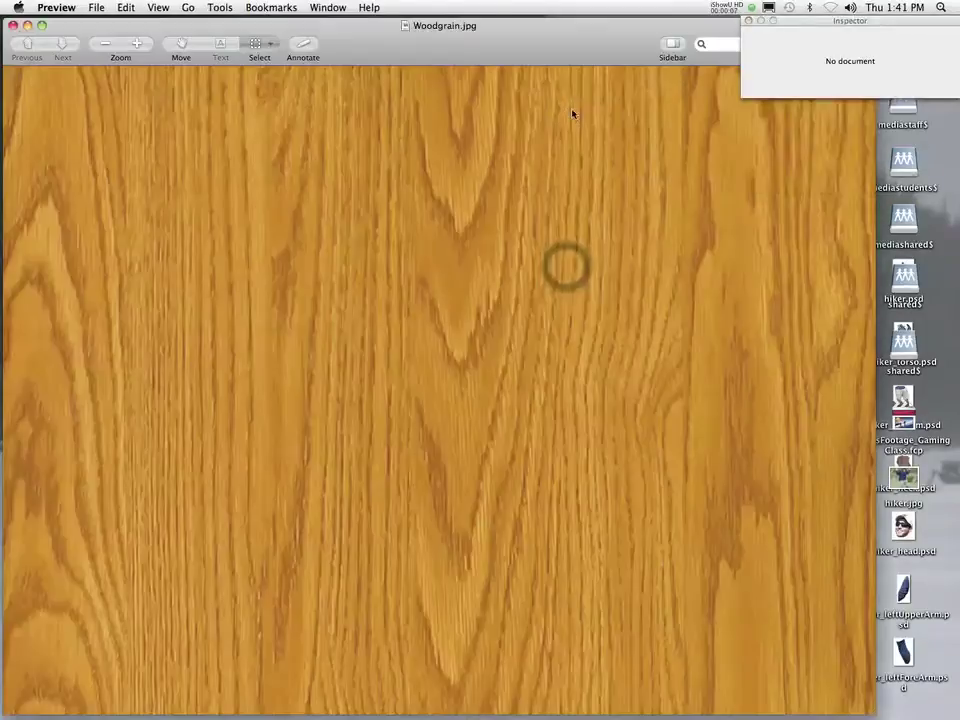
click(748, 20)
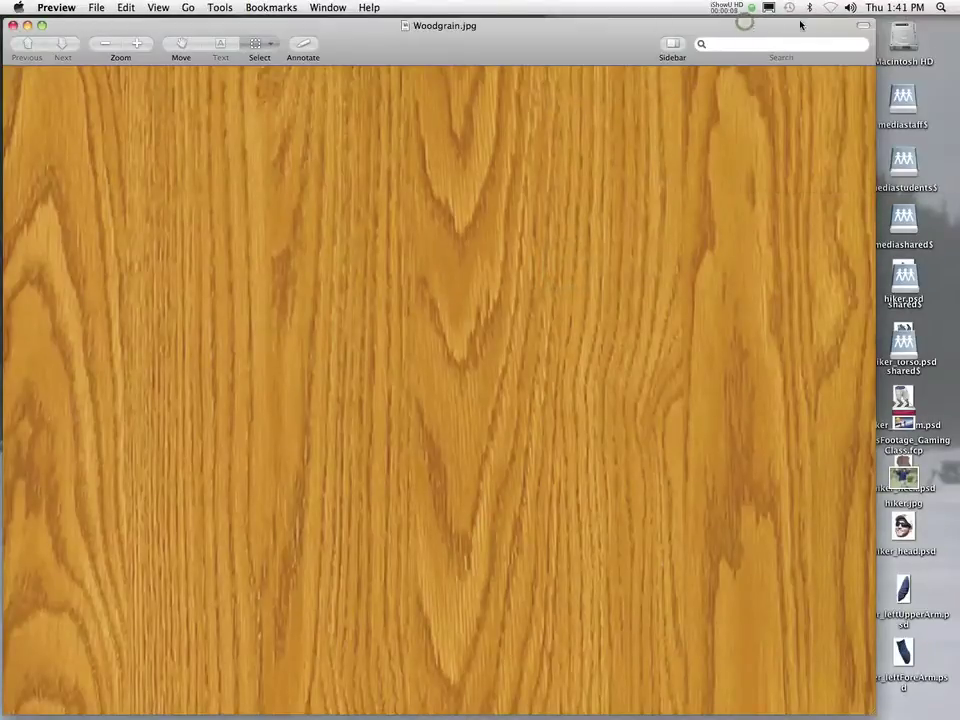
key(super+i)
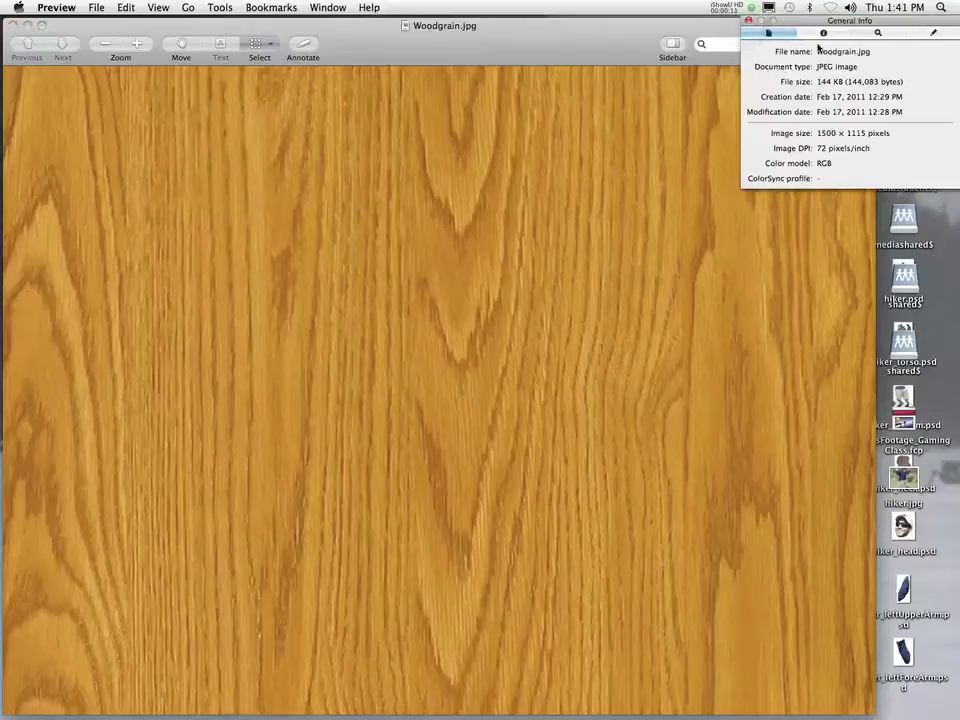
Close the 1500 × 1115 image's info panel, quit Preview, and open chairDemo.blend in Blender.
click(747, 21)
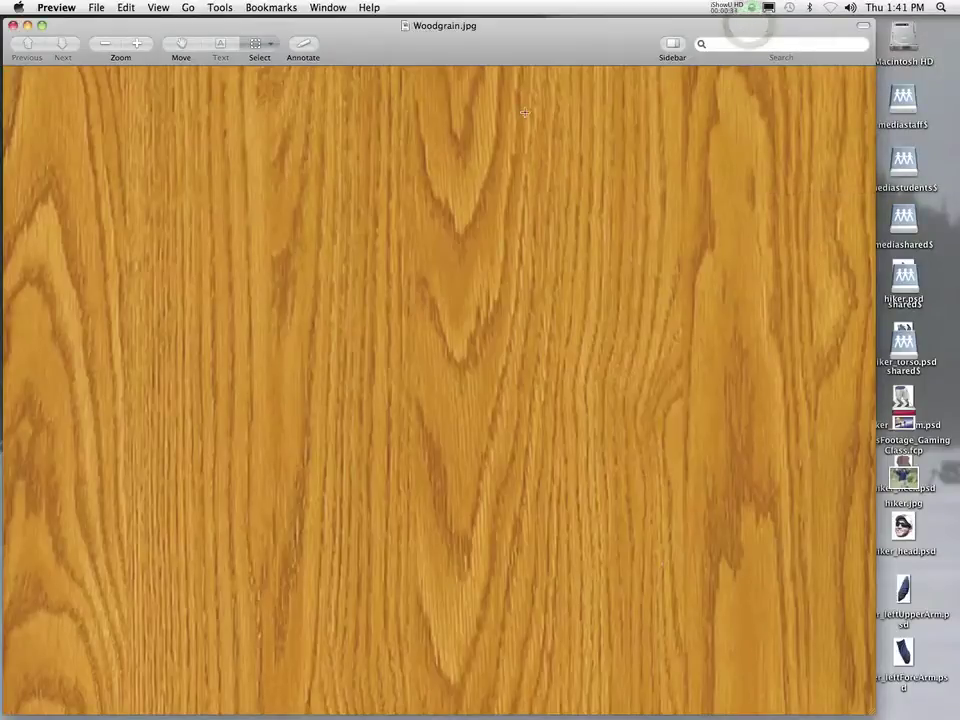
key(super+q)
double_click(691, 355)
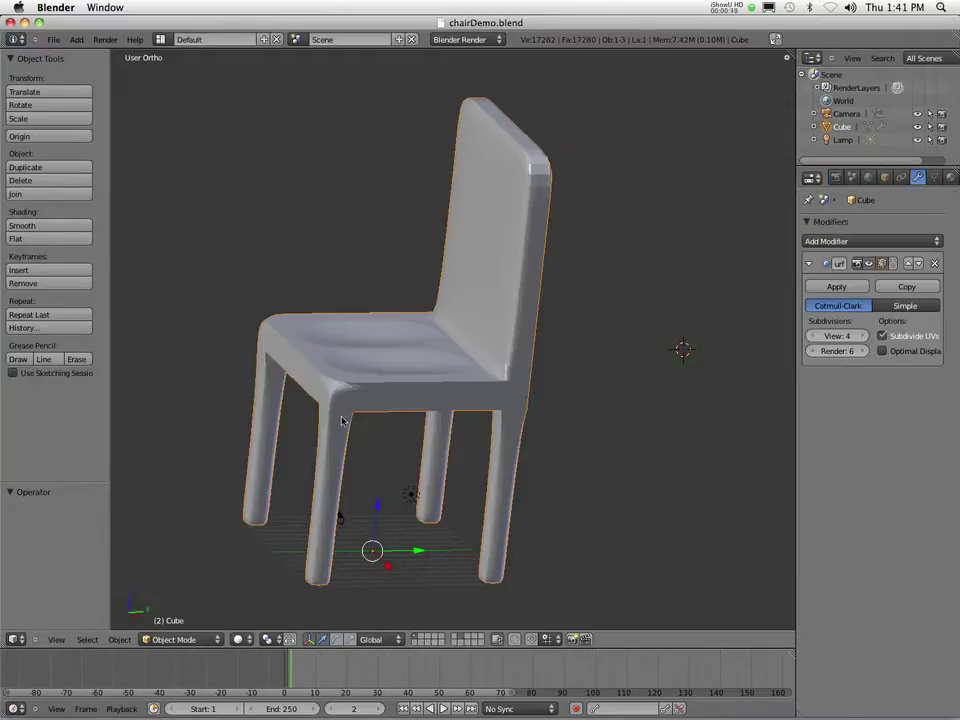
Orbit around the chair to look down at the seat and browse the Object menu commands.
middle_drag(392, 360, 412, 440)
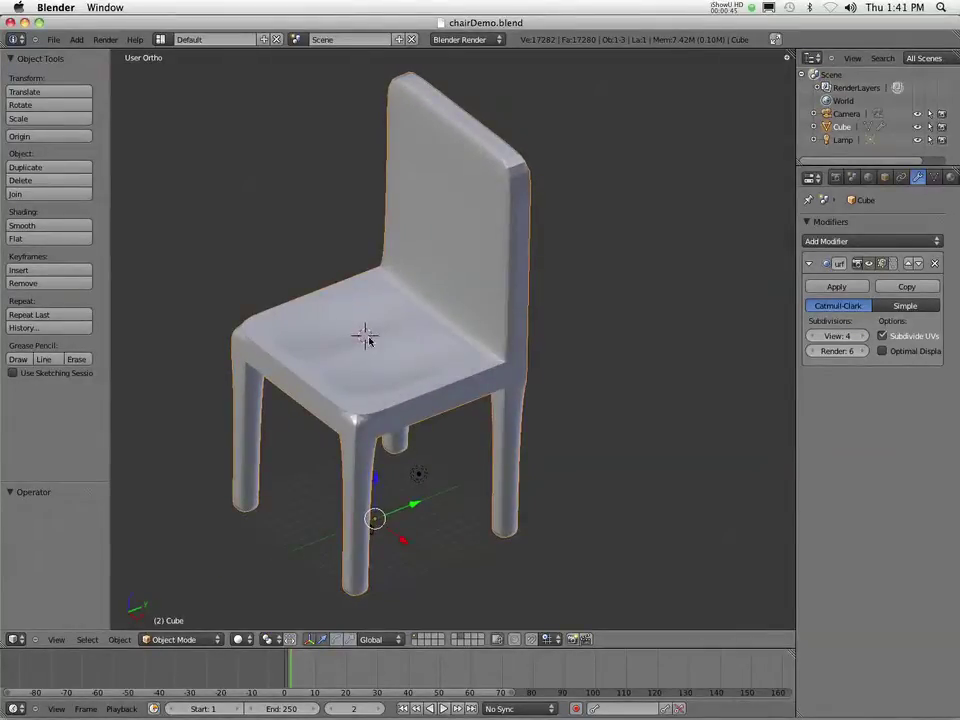
middle_drag(410, 358, 382, 378)
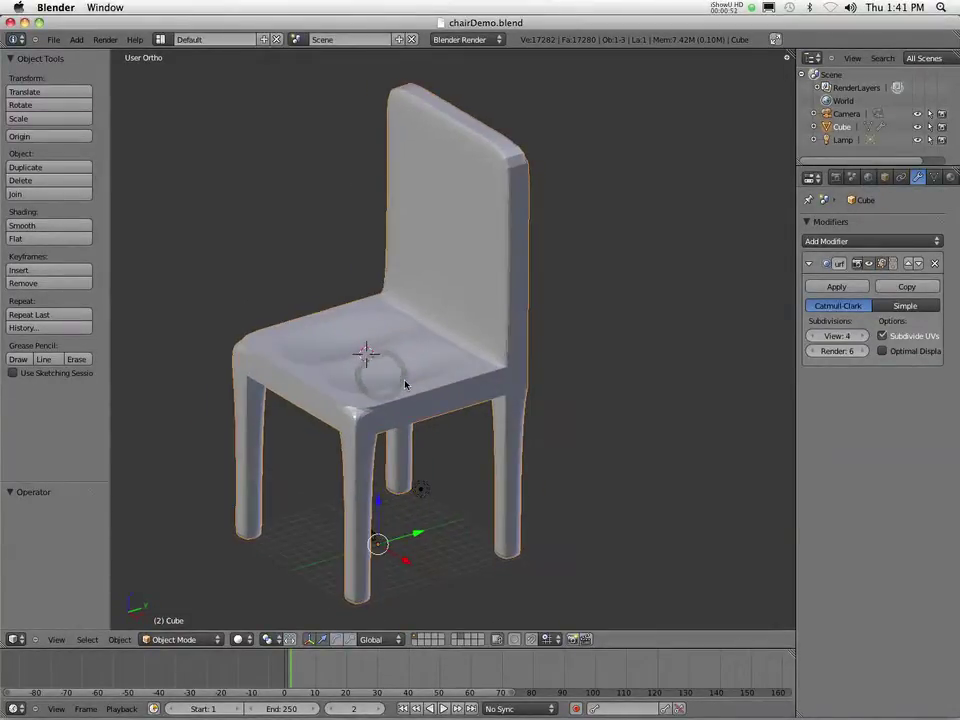
click(120, 641)
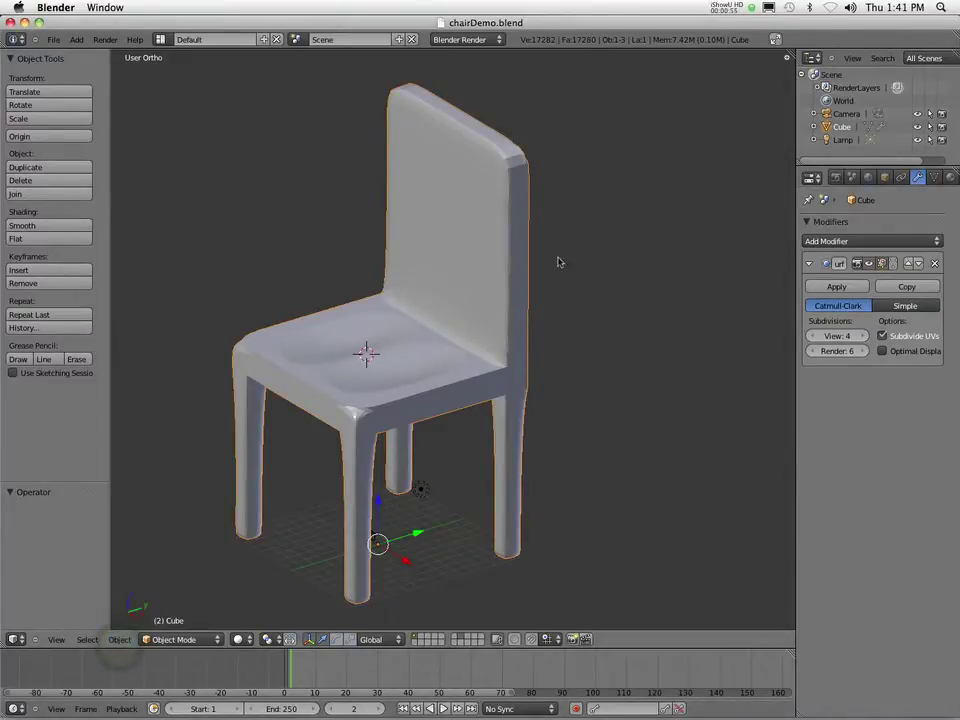
click(120, 640)
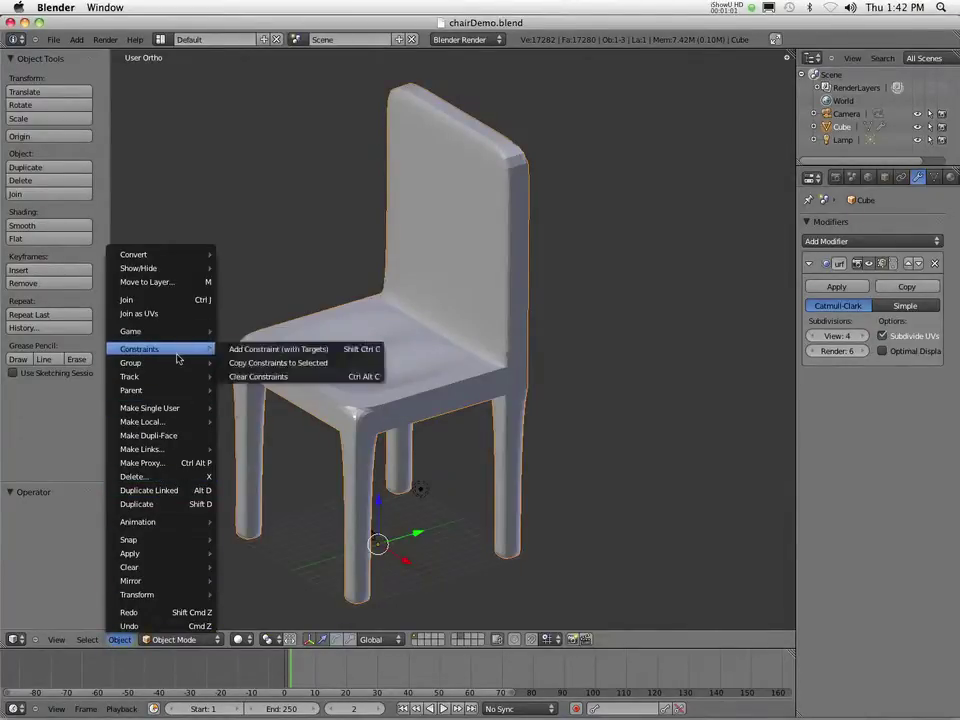
Switch the chair to Edit Mode and orbit to inspect its mesh from the side, top and front.
click(176, 640)
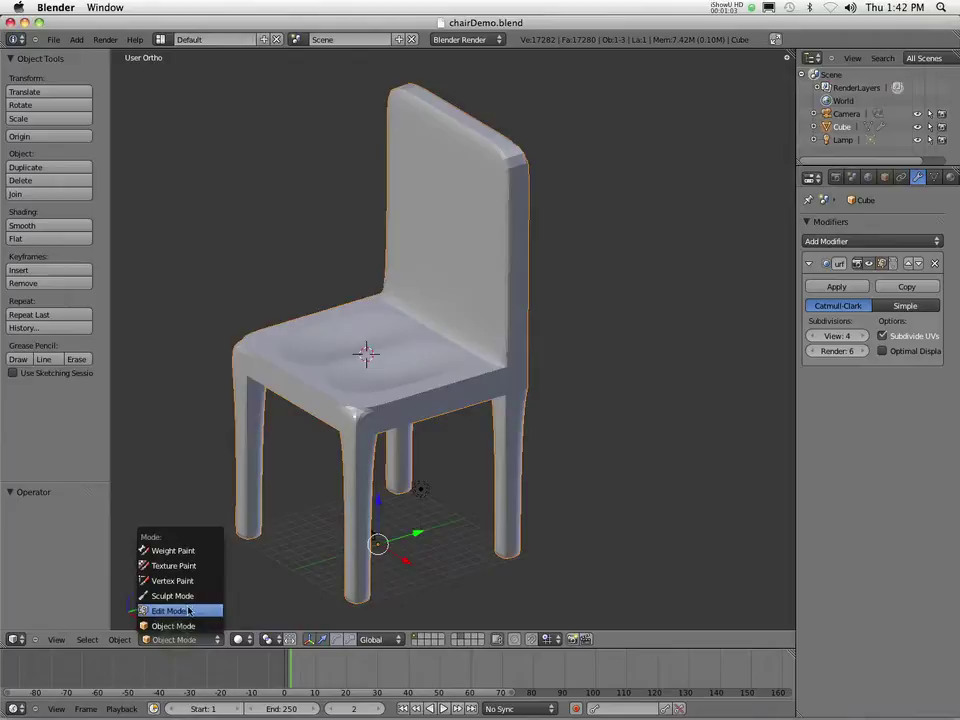
click(168, 610)
middle_drag(404, 428, 377, 461)
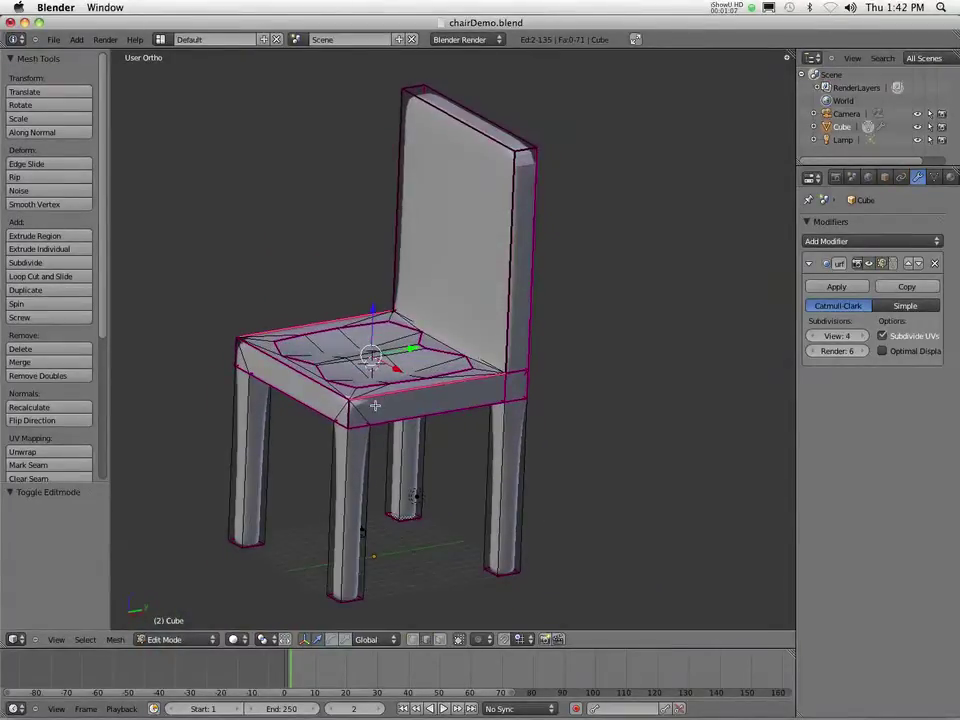
middle_drag(380, 544, 422, 611)
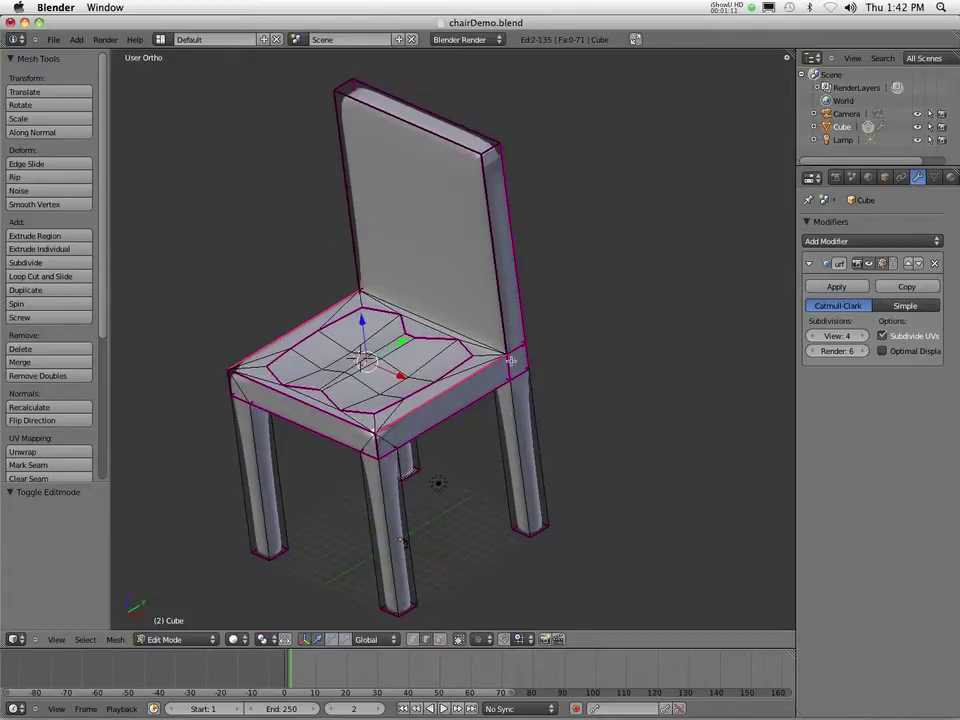
middle_drag(380, 331, 399, 476)
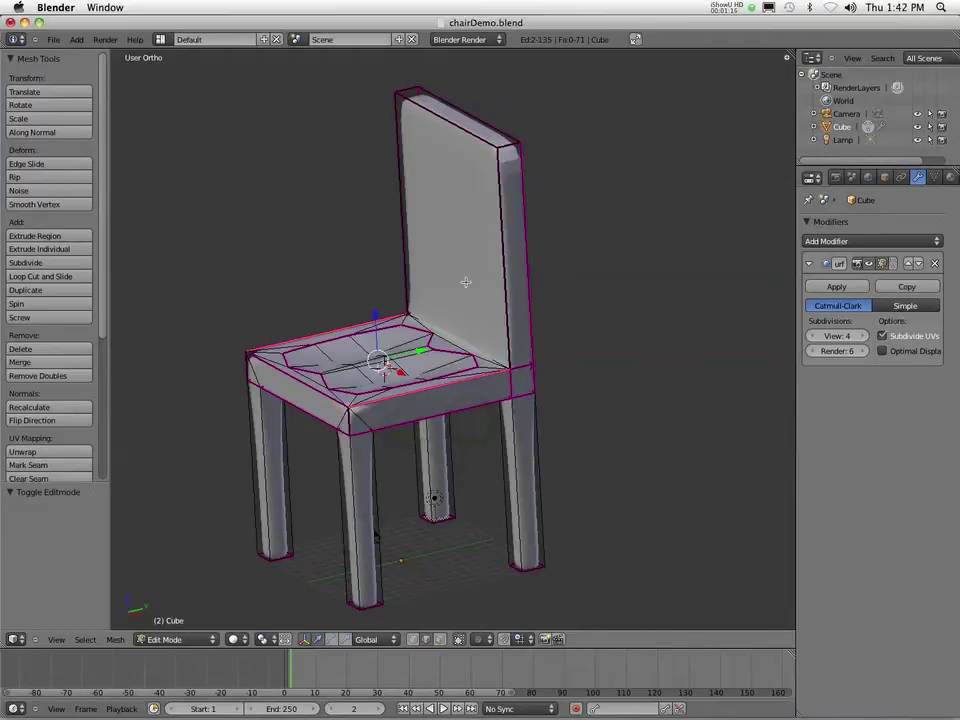
Return to Object Mode and collapse the Subsurf modifier's settings.
key(Tab)
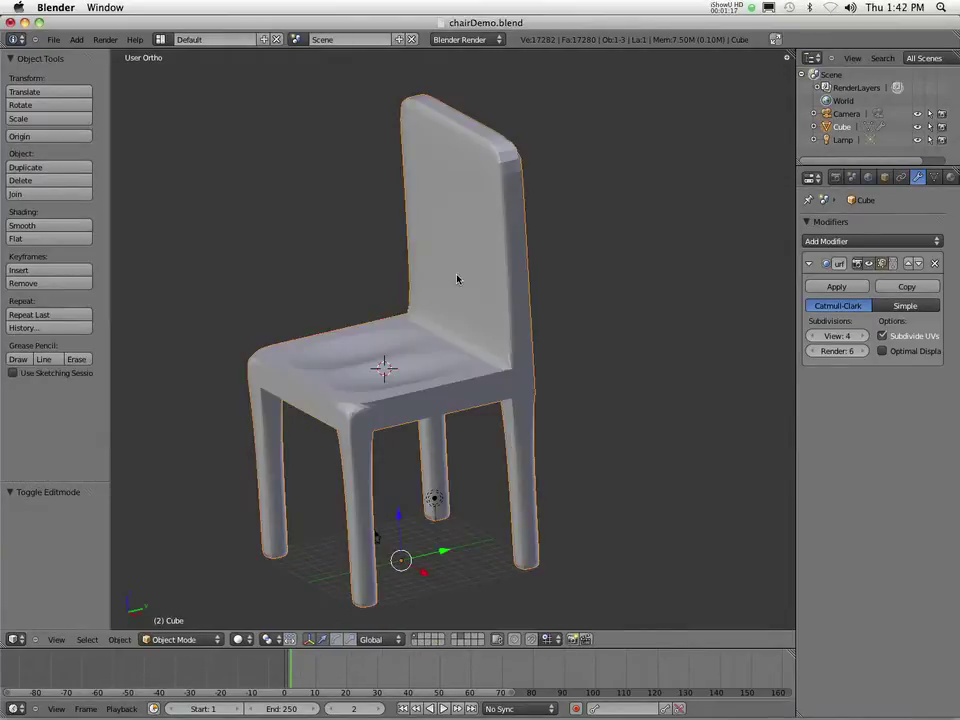
middle_drag(462, 381, 472, 415)
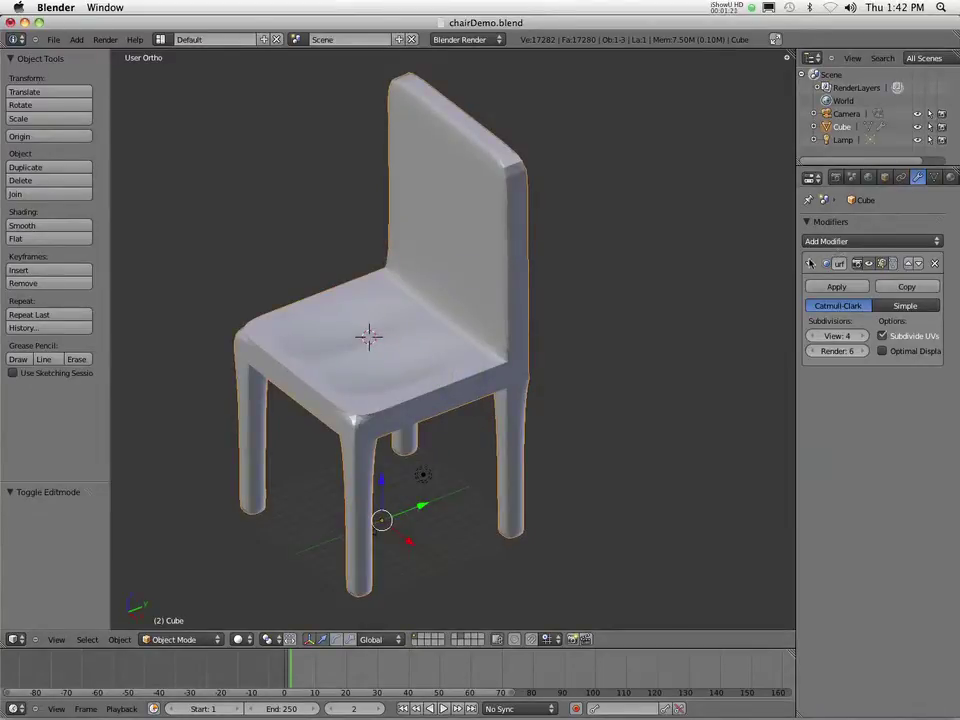
click(808, 263)
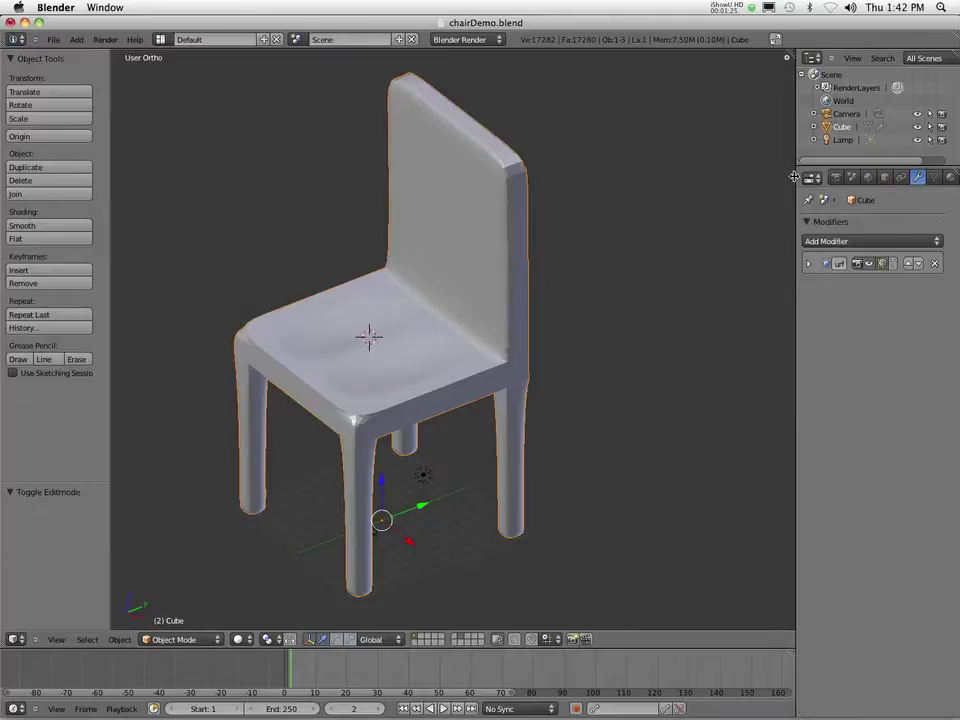
Widen the Properties editor and show the chair material's texture settings with the Tex slot.
drag(793, 181, 718, 181)
click(873, 178)
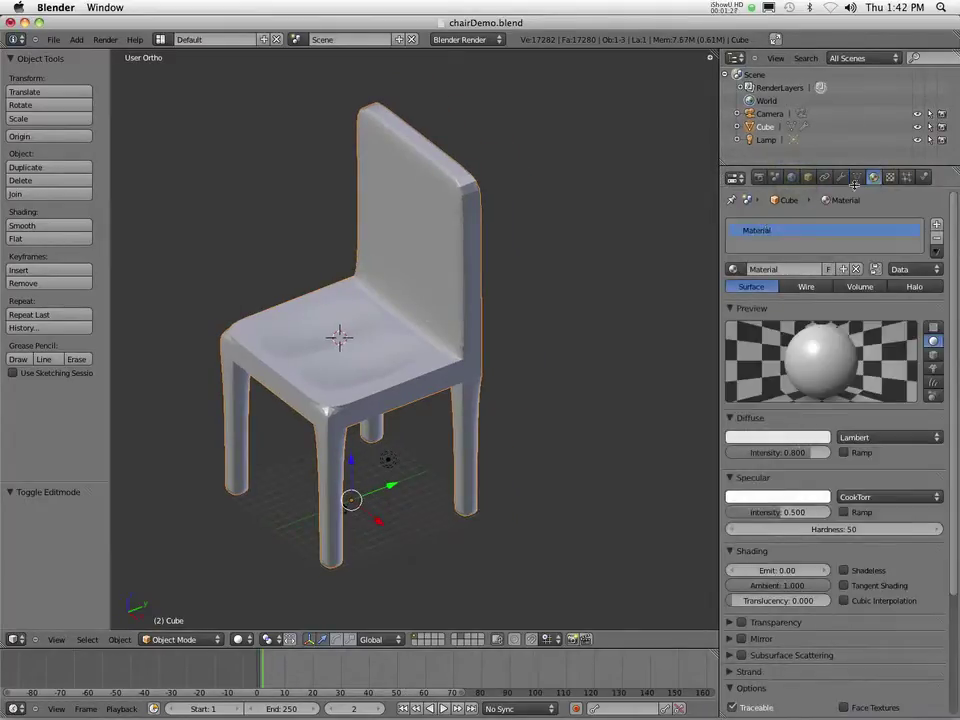
click(890, 177)
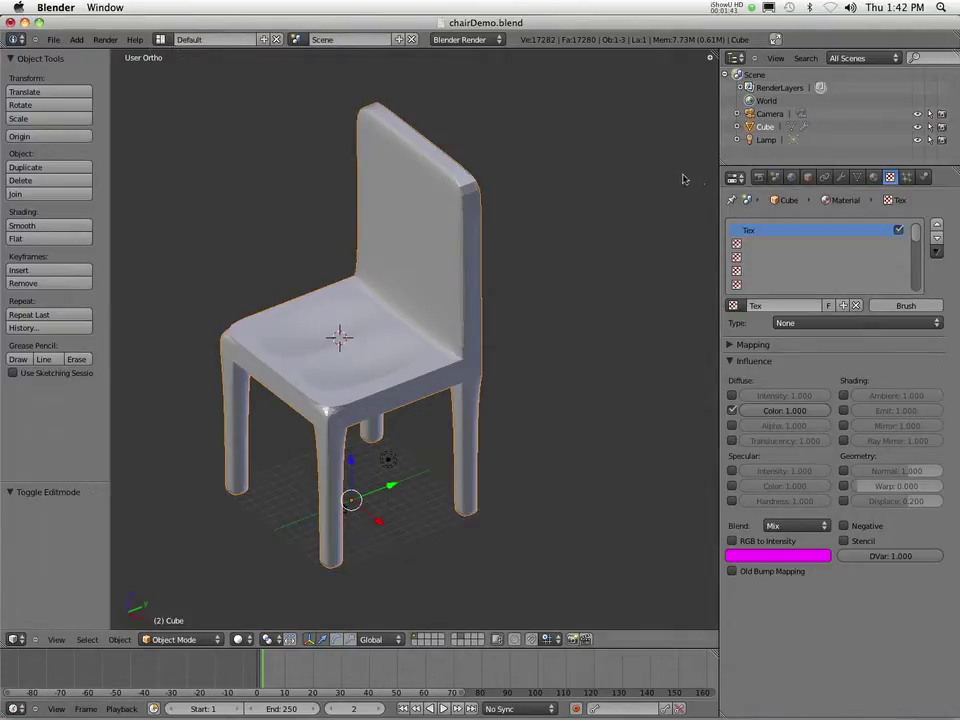
Set the Tex texture's type to Image or Movie and browse the Desktop for its image.
click(743, 244)
click(747, 233)
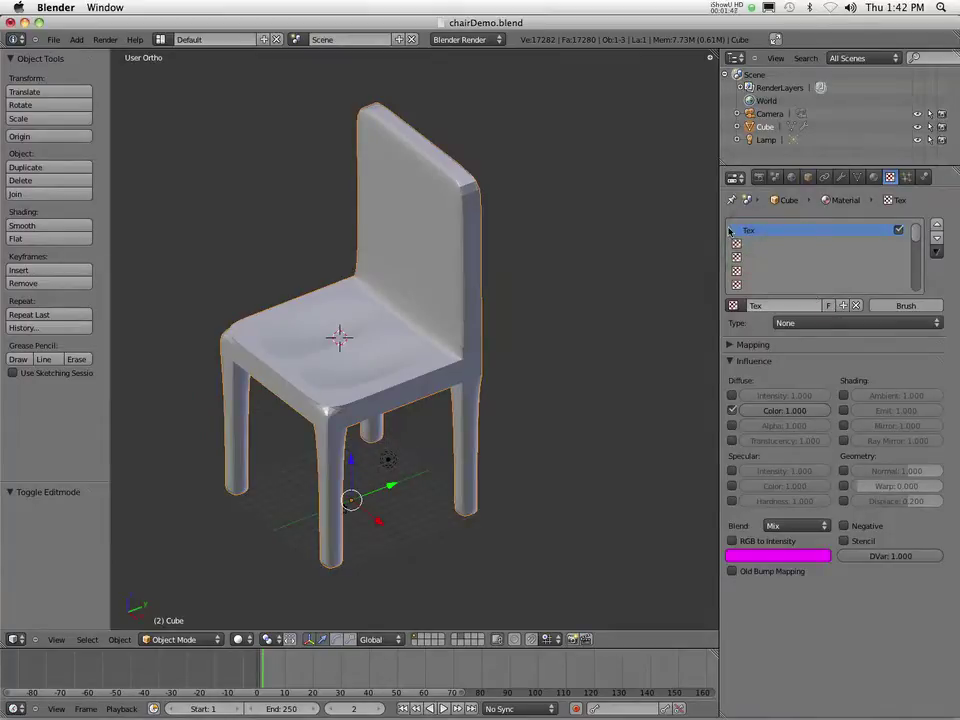
click(842, 323)
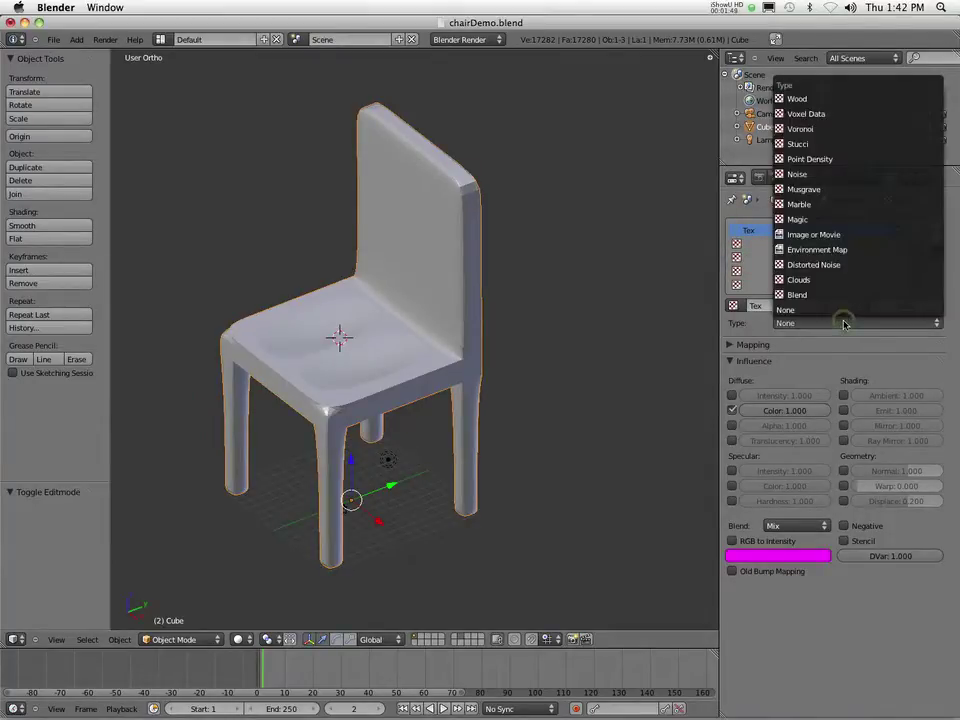
click(820, 235)
click(831, 240)
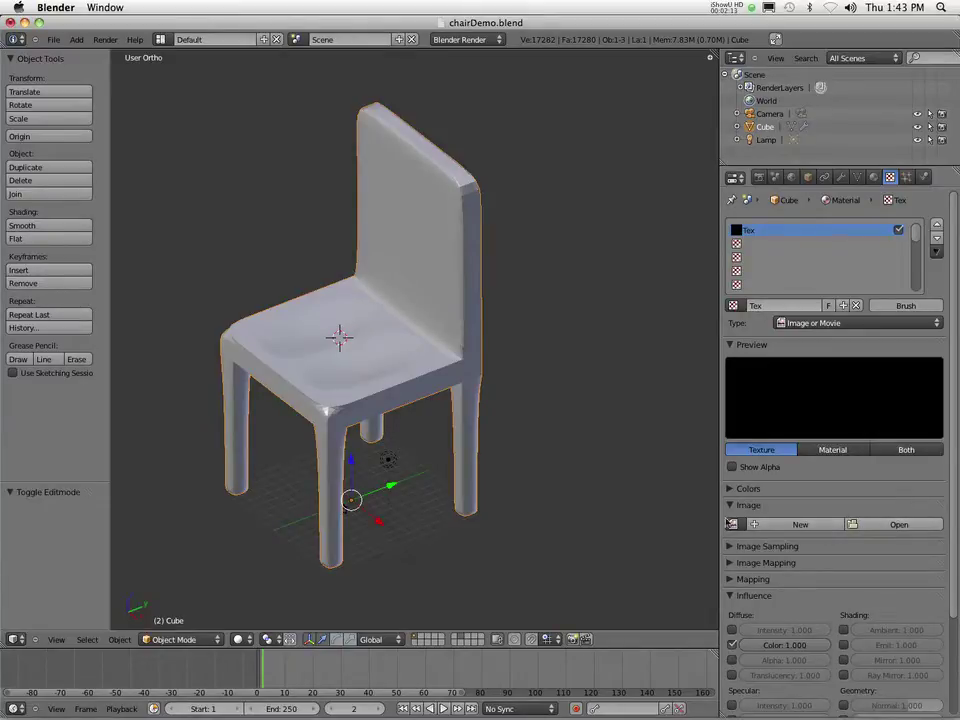
click(853, 524)
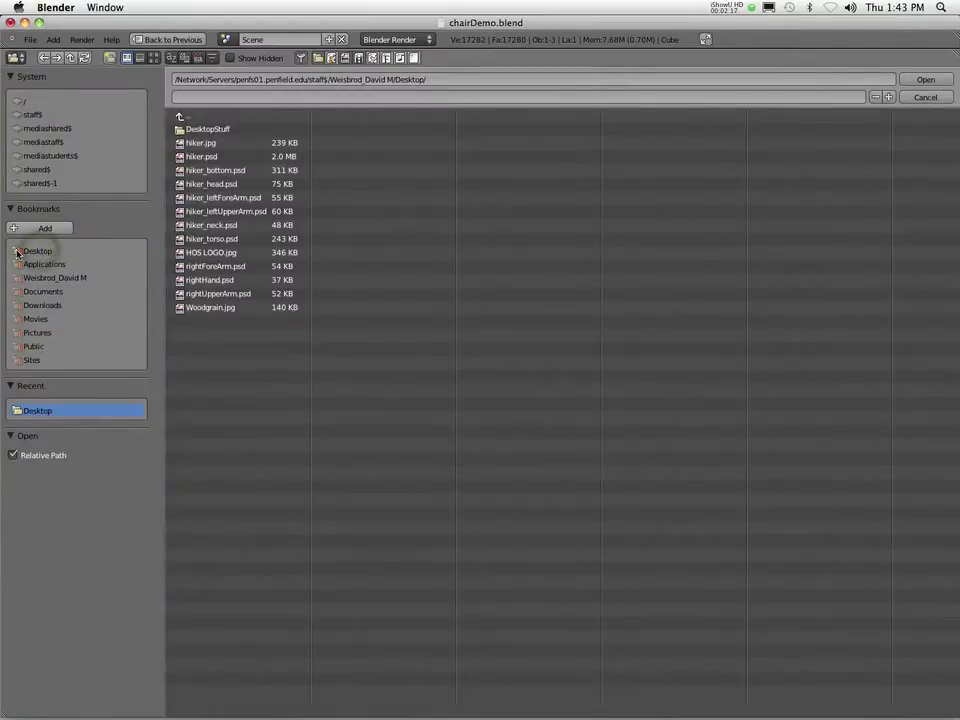
Load Woodgrain.jpg from the Desktop as the Tex texture's image.
click(186, 309)
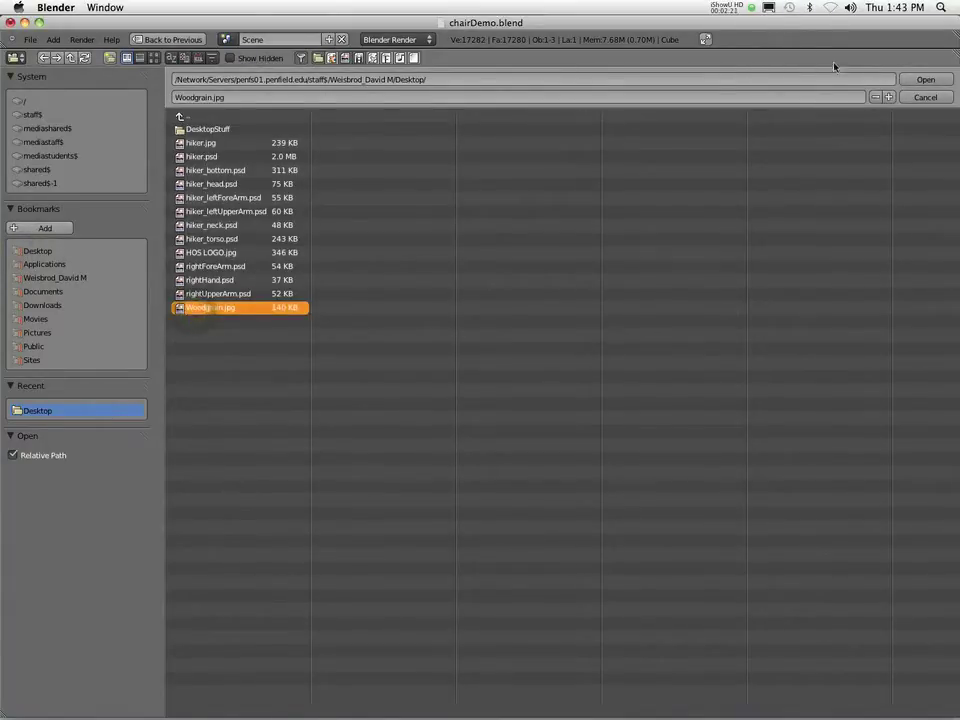
click(926, 79)
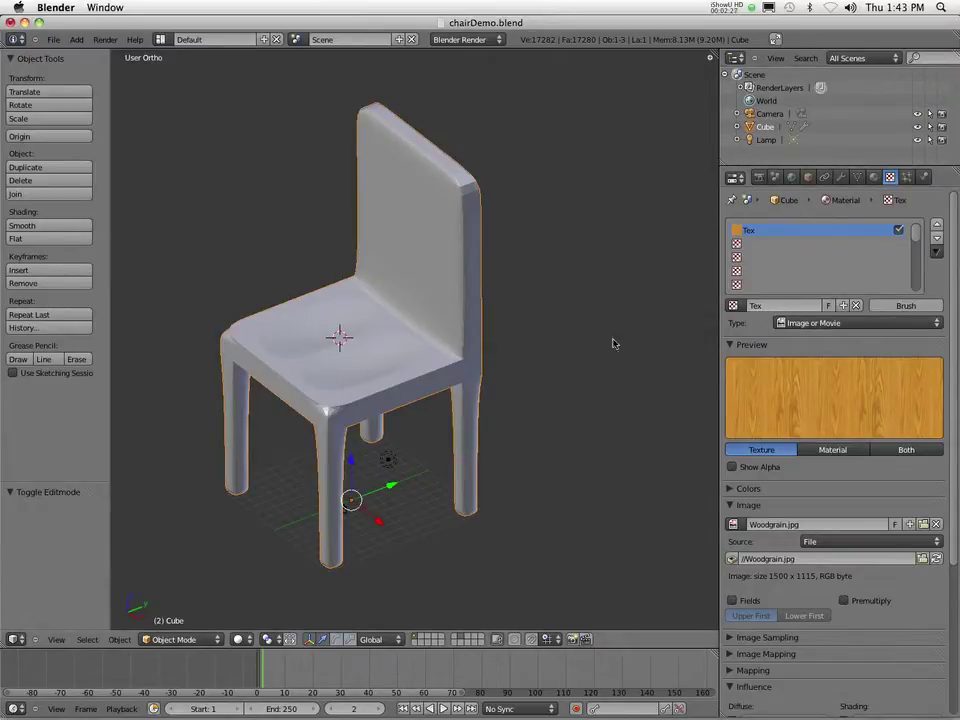
Set the texture preview to Both and use the cube preview shape.
click(908, 450)
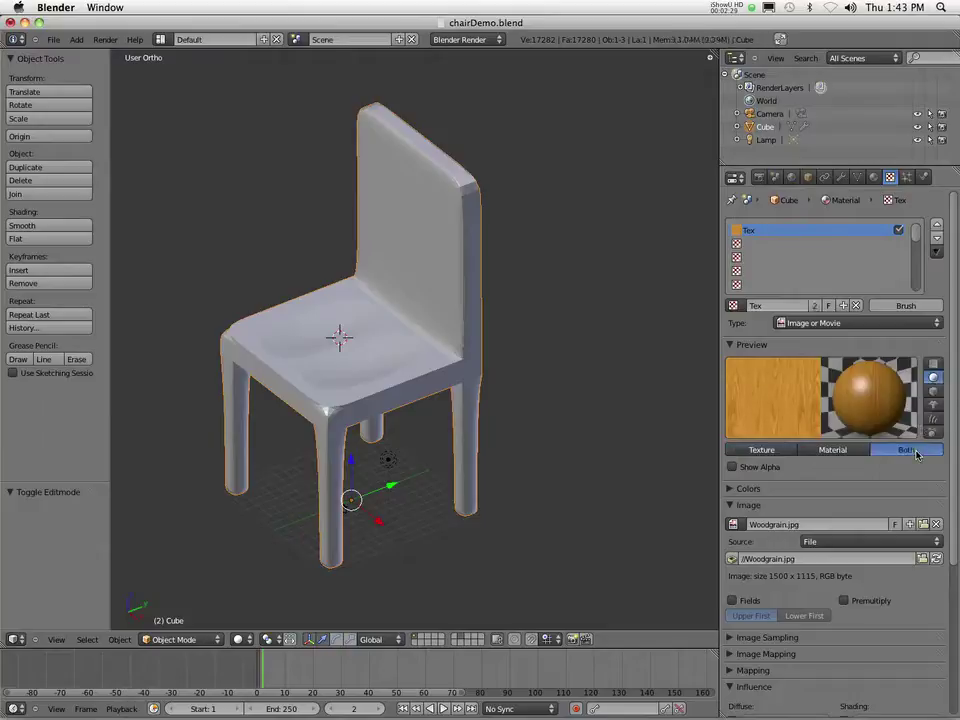
click(934, 391)
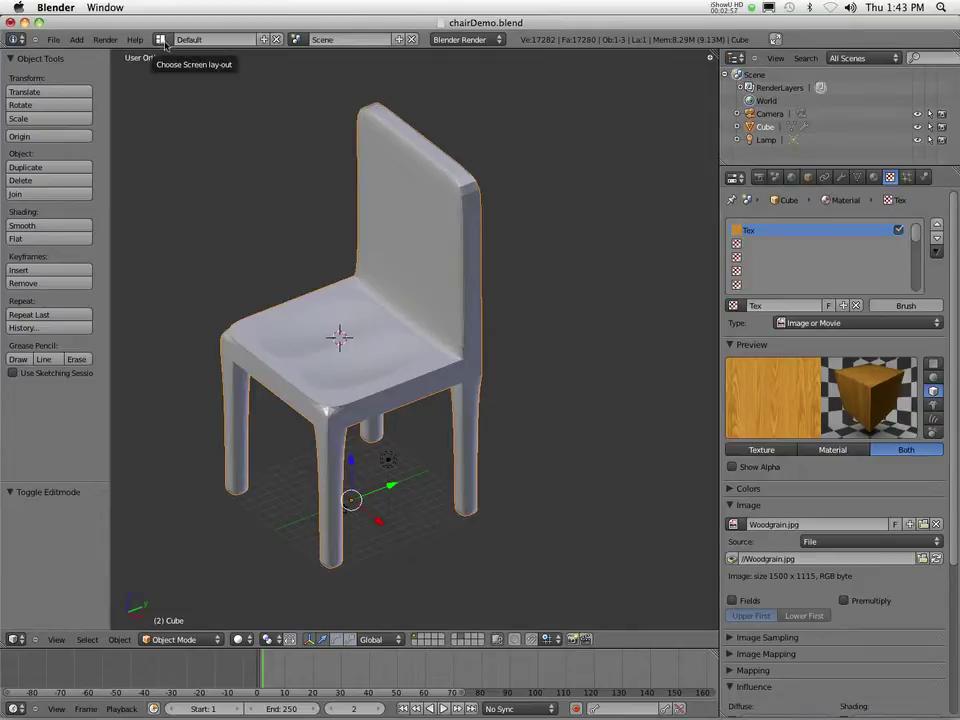
Switch to the UV Editing layout, create a blank 1024 × 1024 image, then display Woodgrain.jpg instead.
click(163, 42)
click(209, 137)
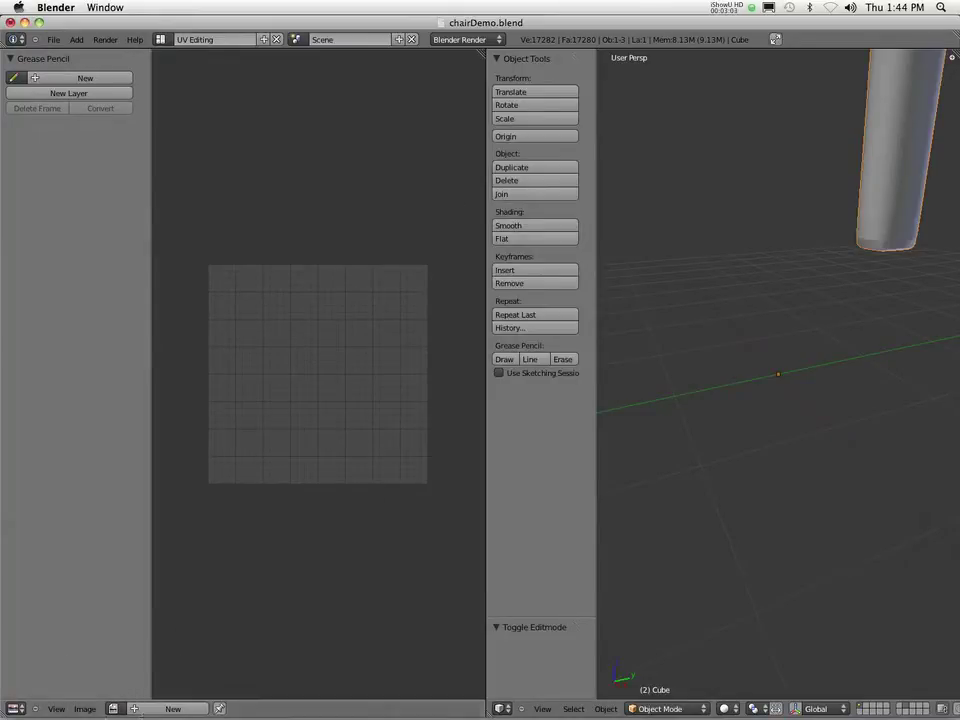
click(136, 708)
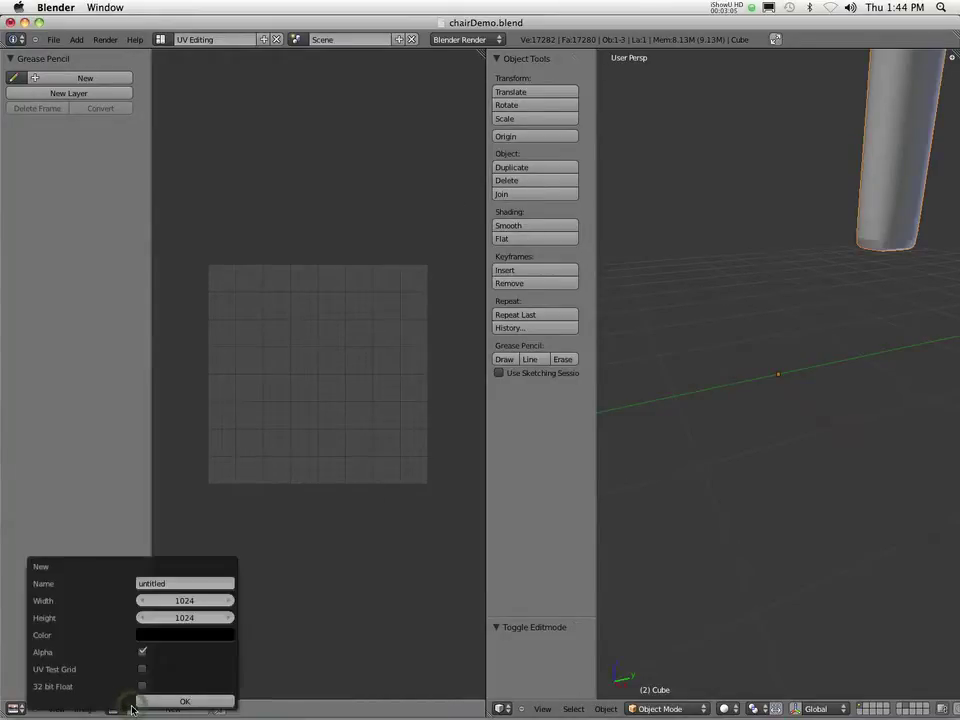
click(185, 701)
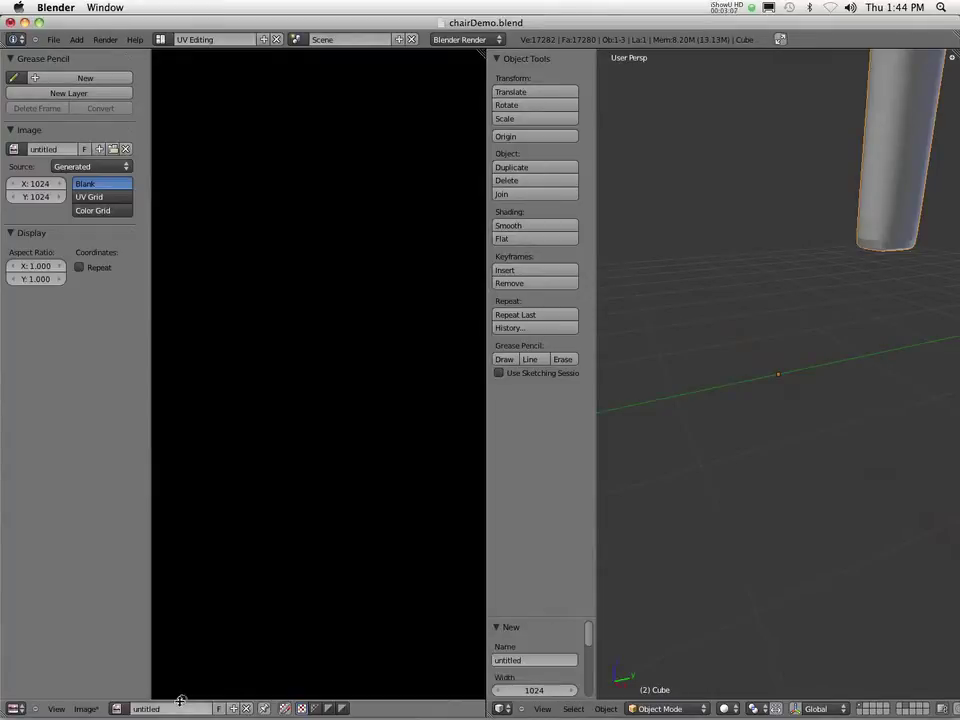
click(116, 708)
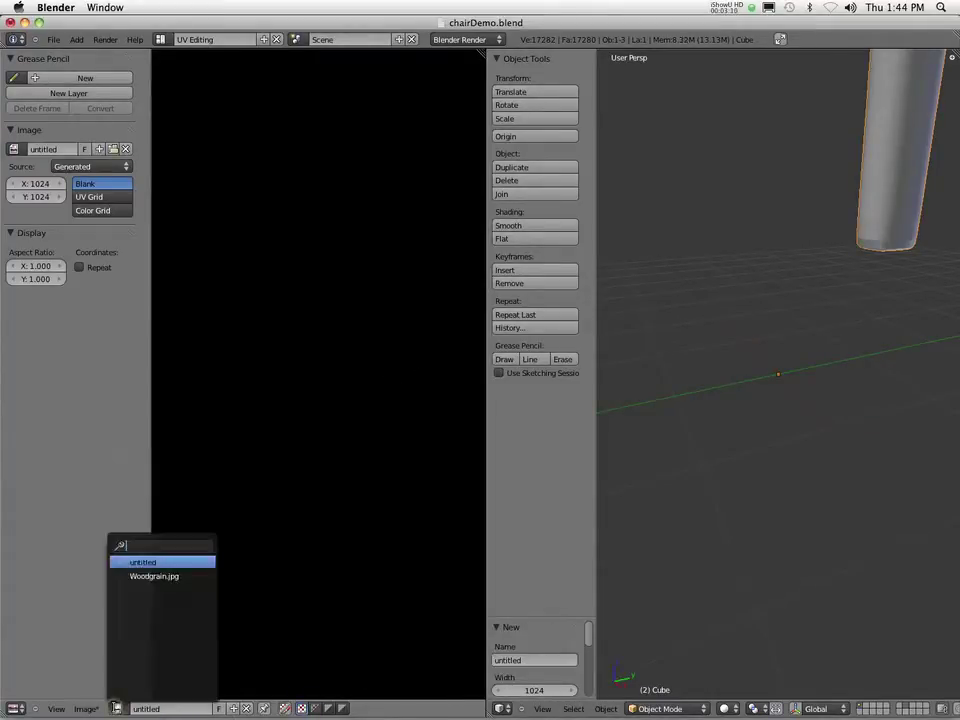
click(160, 578)
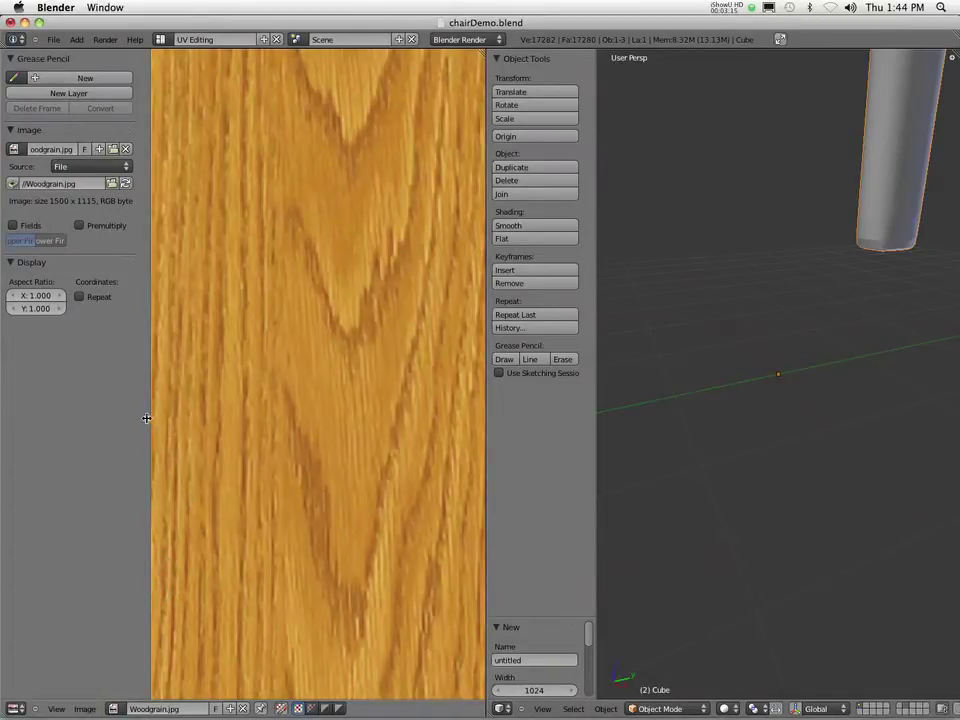
Narrow the image area to fit the whole woodgrain image and orbit the 3D view onto the chair.
drag(146, 418, 28, 405)
key(Home)
scroll(150, 294, up, 2)
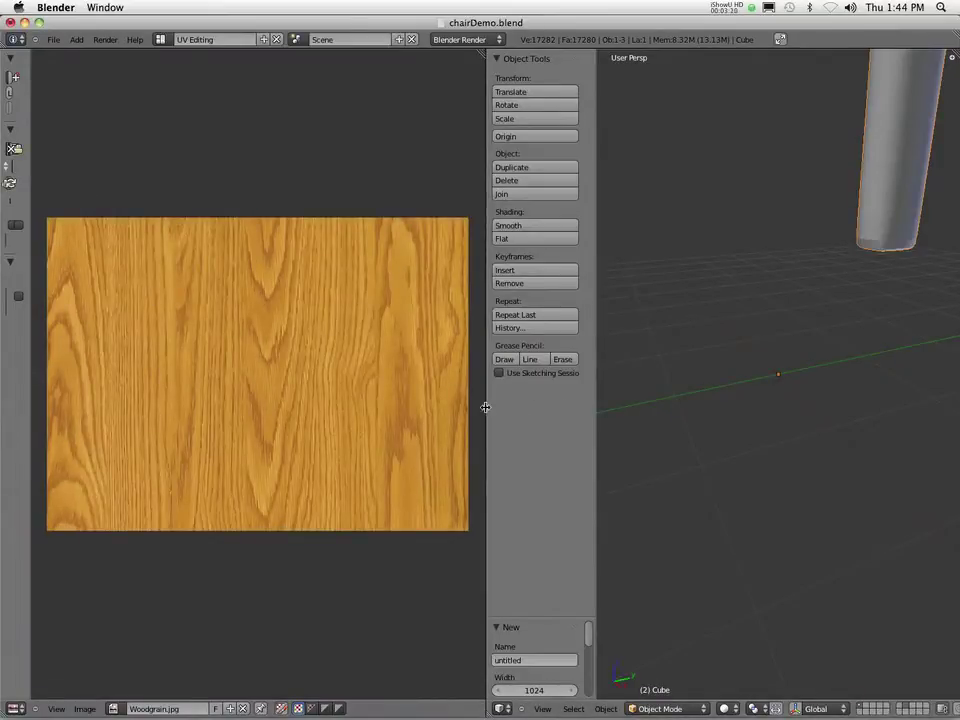
drag(485, 407, 257, 405)
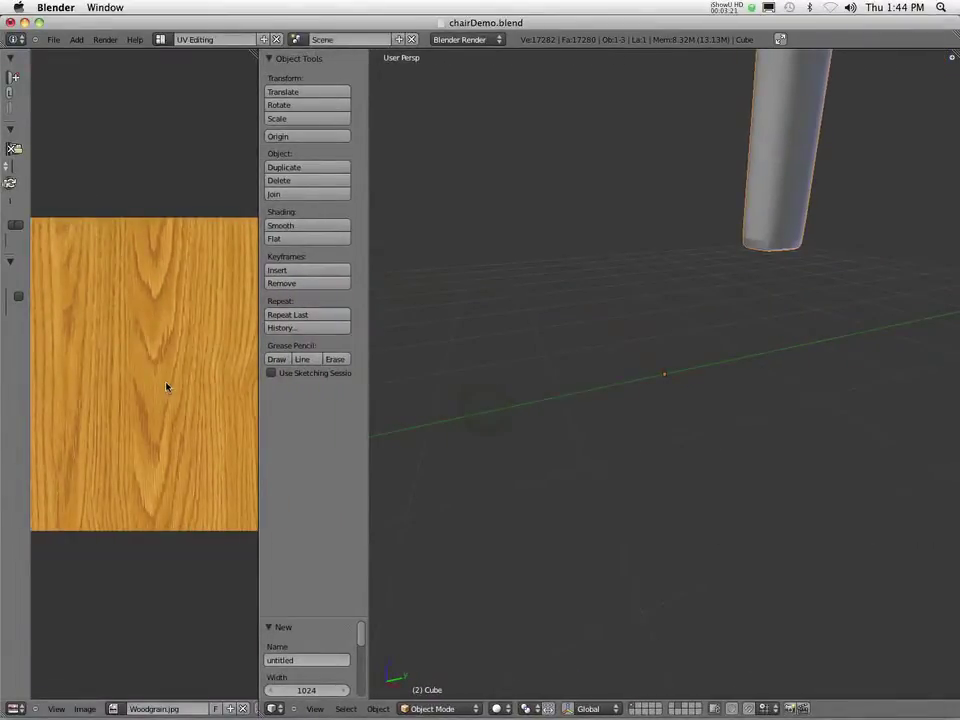
key(Home)
scroll(671, 261, down, 8)
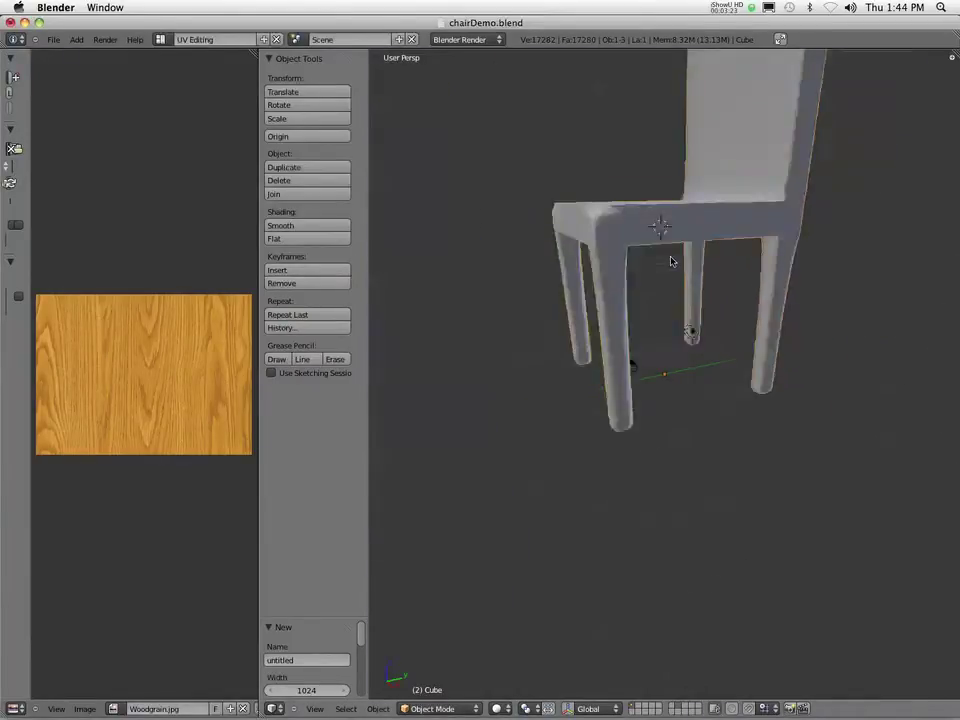
scroll(671, 261, up, 3)
middle_drag(671, 261, 660, 358)
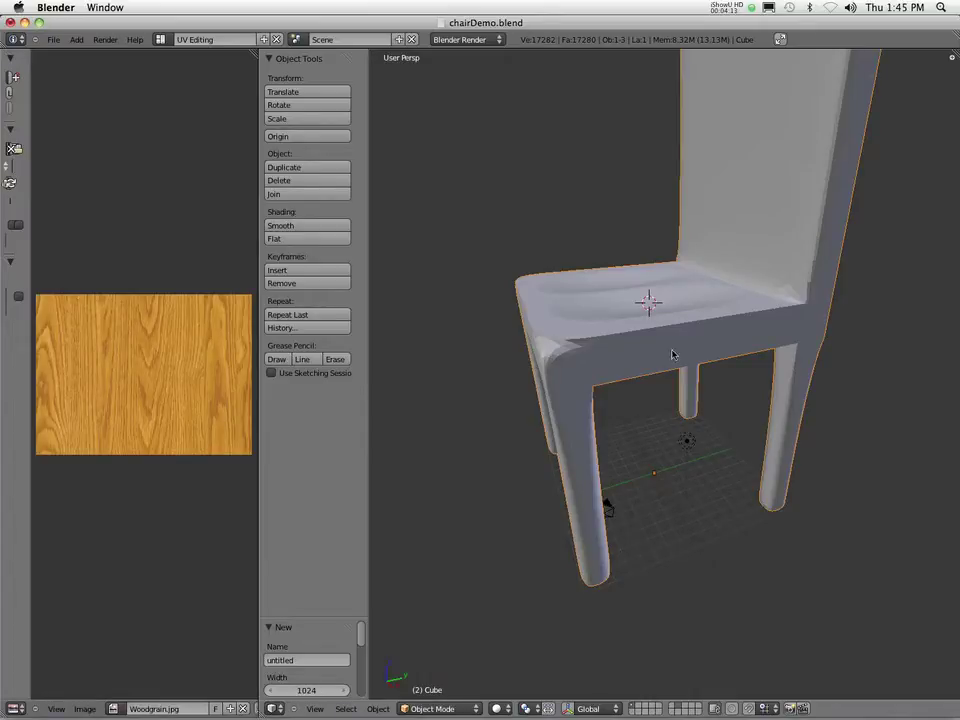
Put the chair into Edit Mode with edge select mode active.
click(432, 708)
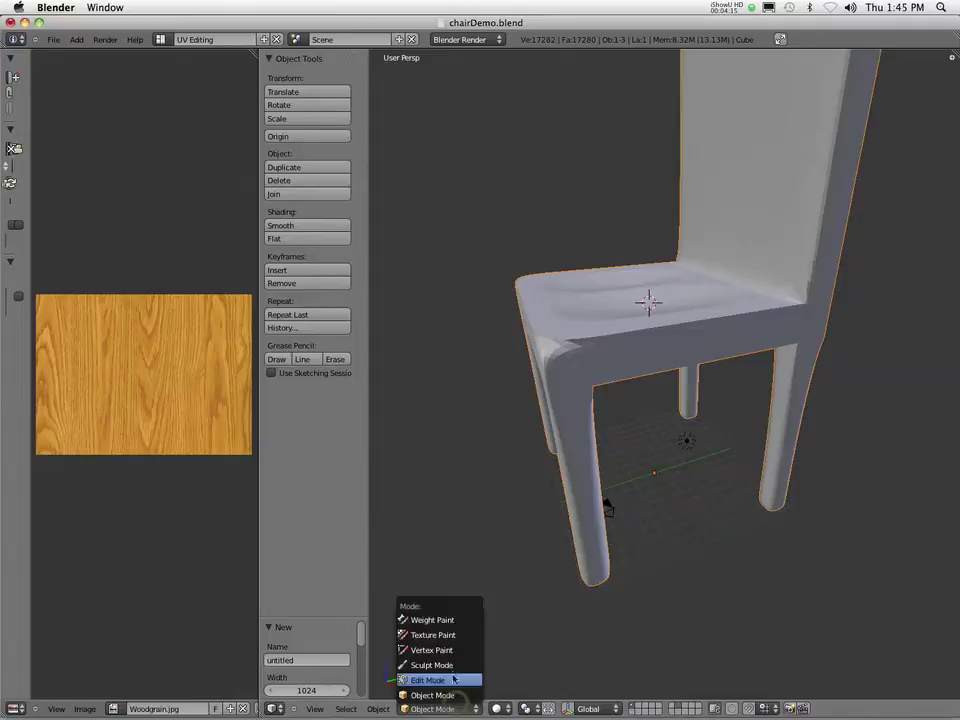
click(452, 678)
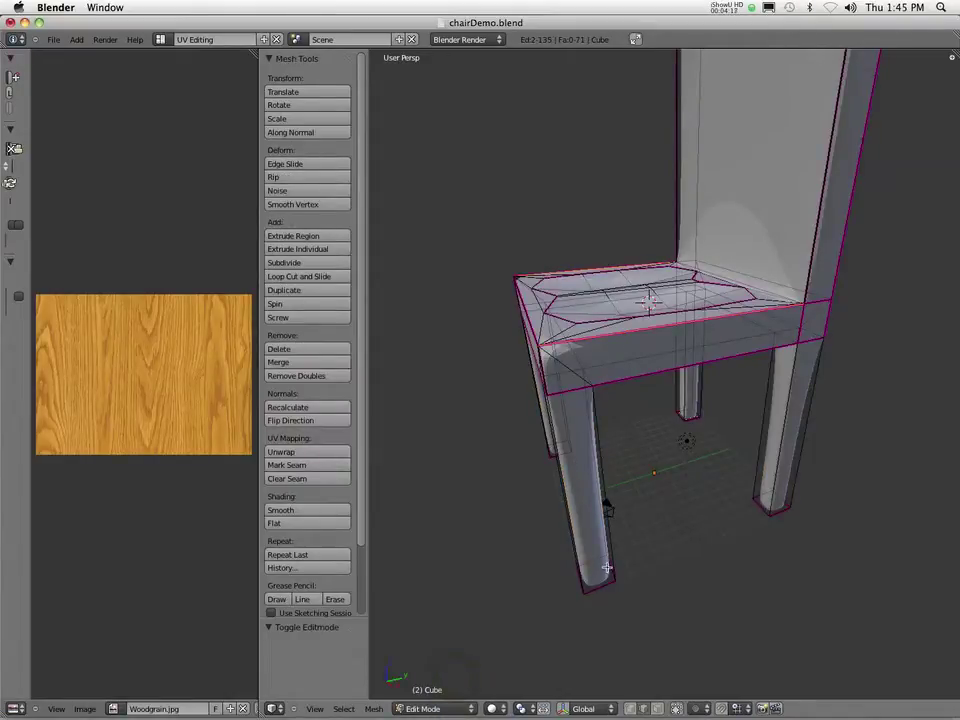
mouse_move(607, 568)
middle_down()
mouse_move(645, 497)
mouse_move(621, 574)
middle_up()
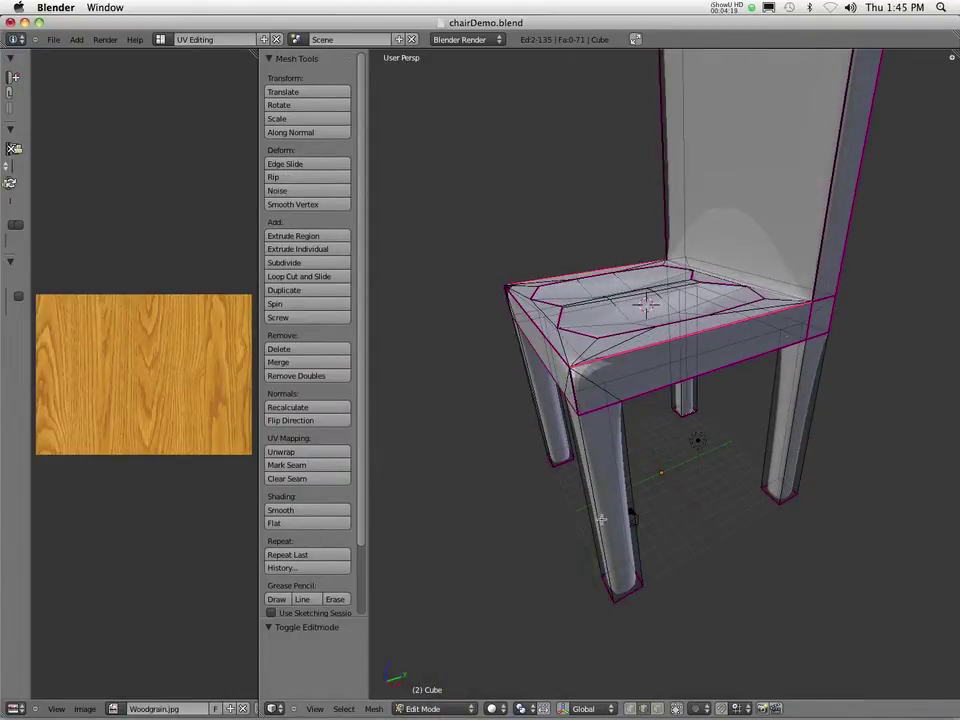
click(645, 709)
Select four edges along the front of the seat.
scroll(707, 379, down, 3)
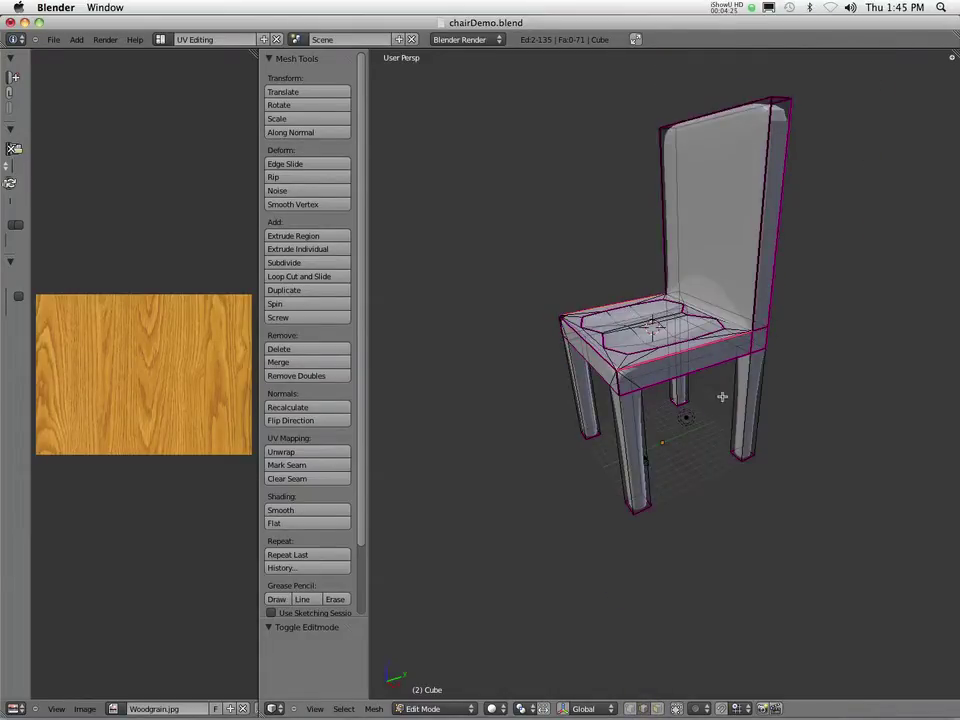
mouse_move(722, 397)
middle_down()
mouse_move(669, 379)
mouse_move(722, 396)
middle_up()
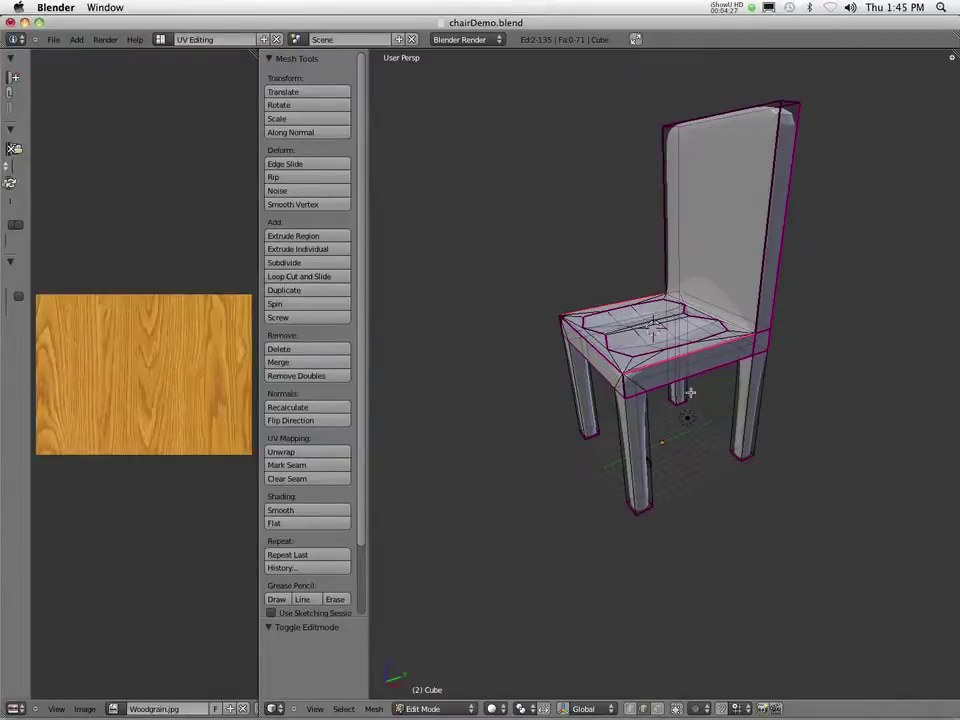
right_click(686, 383)
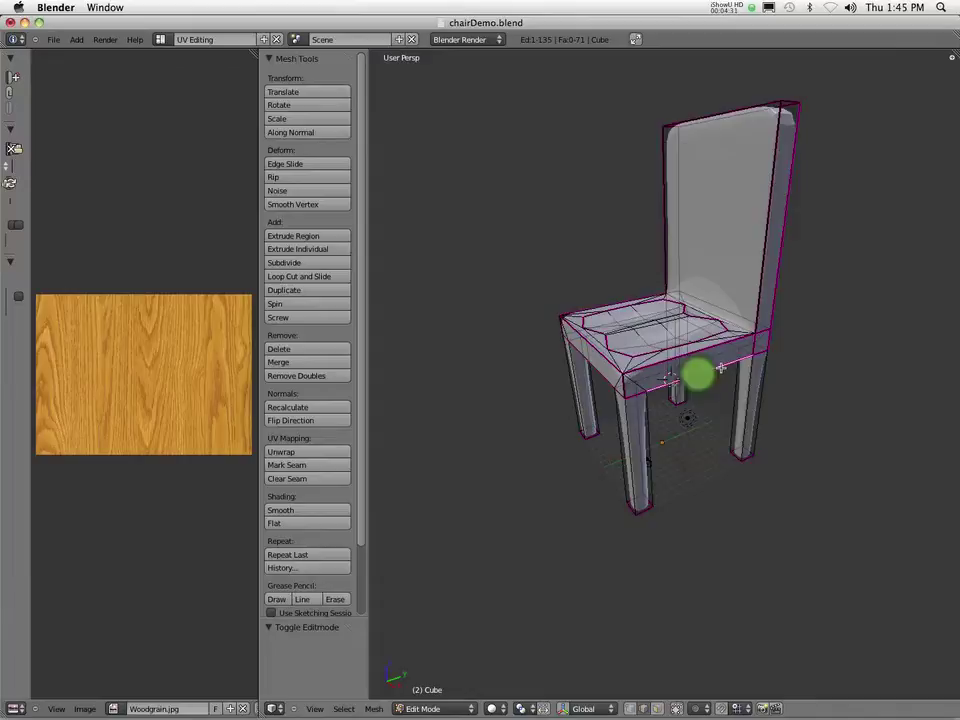
scroll(721, 368, up, 5)
scroll(773, 293, down, 4)
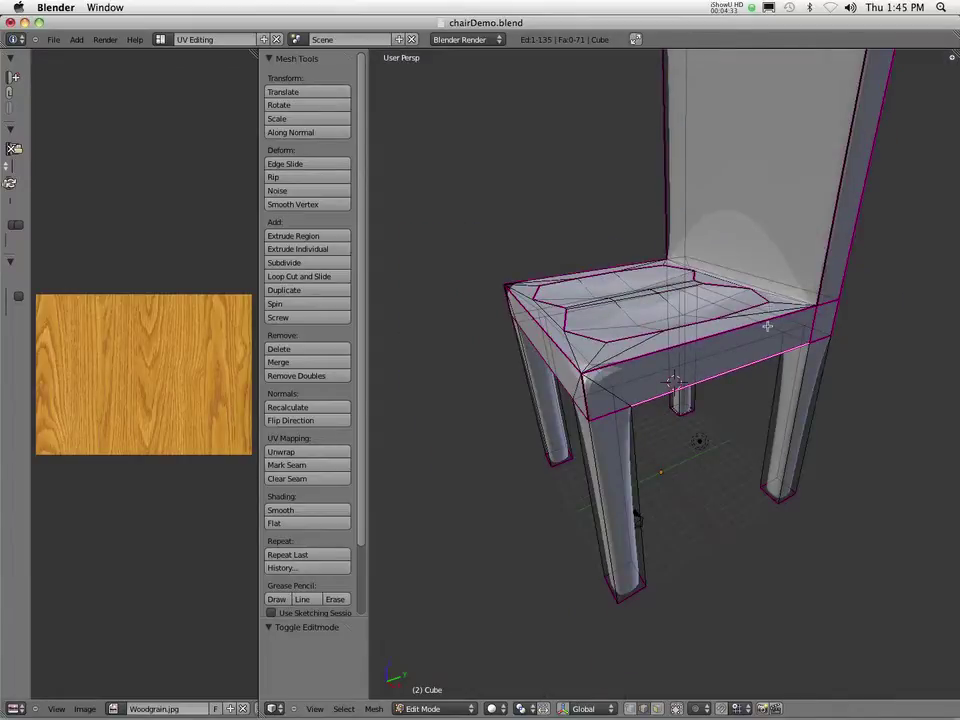
right_click(762, 324)
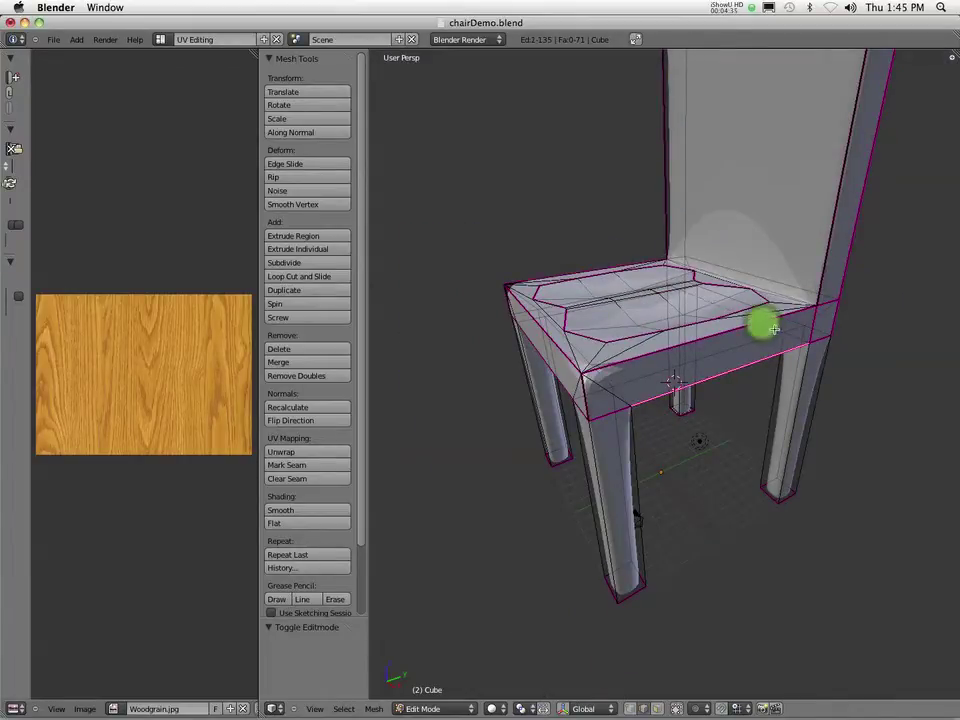
shift+right_click(647, 354)
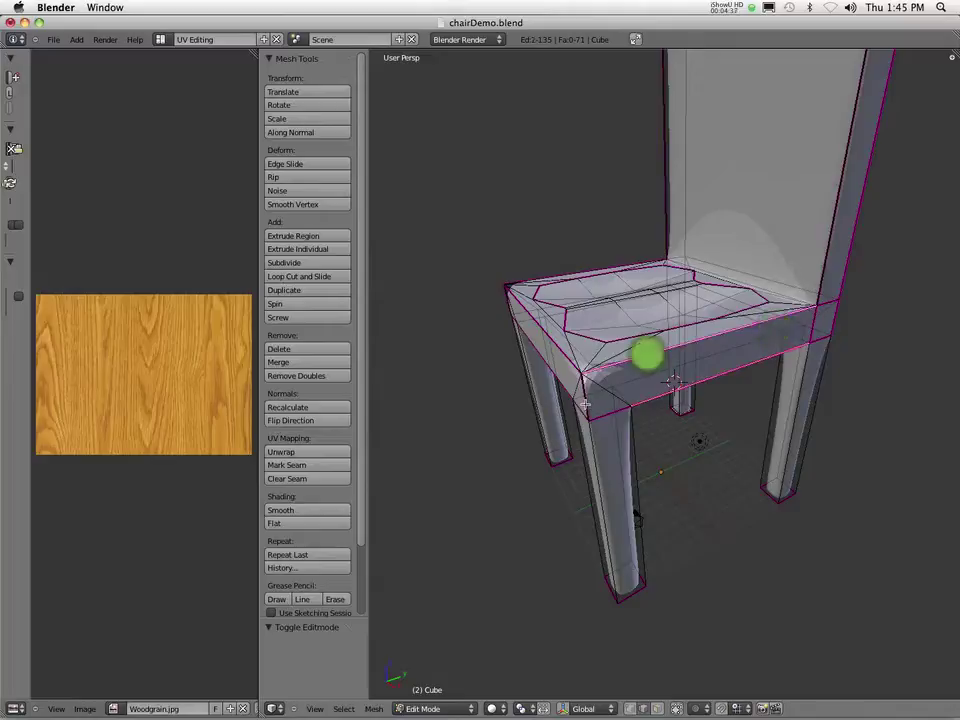
shift+right_click(588, 403)
Add three back leg edges to the selection.
middle_drag(590, 403, 648, 396)
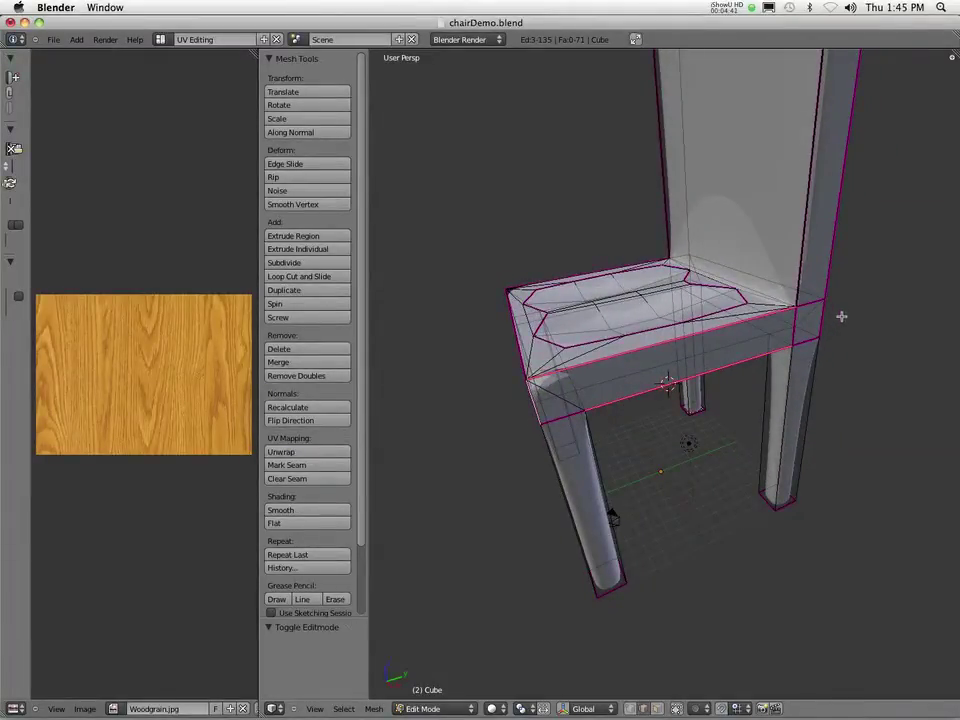
middle_drag(840, 330, 806, 380)
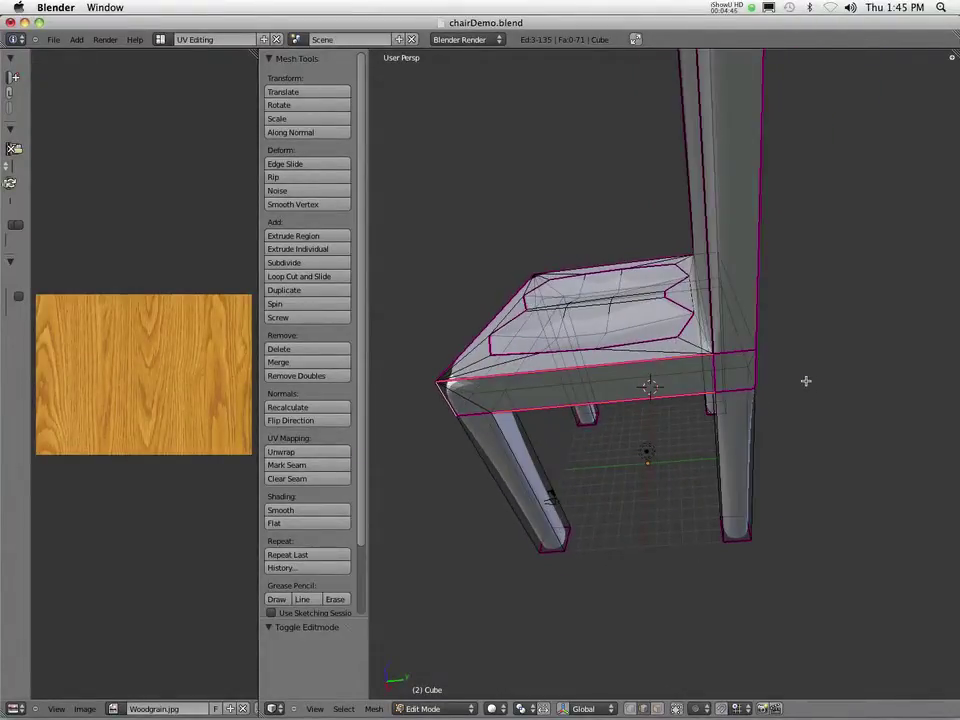
shift+right_click(737, 349)
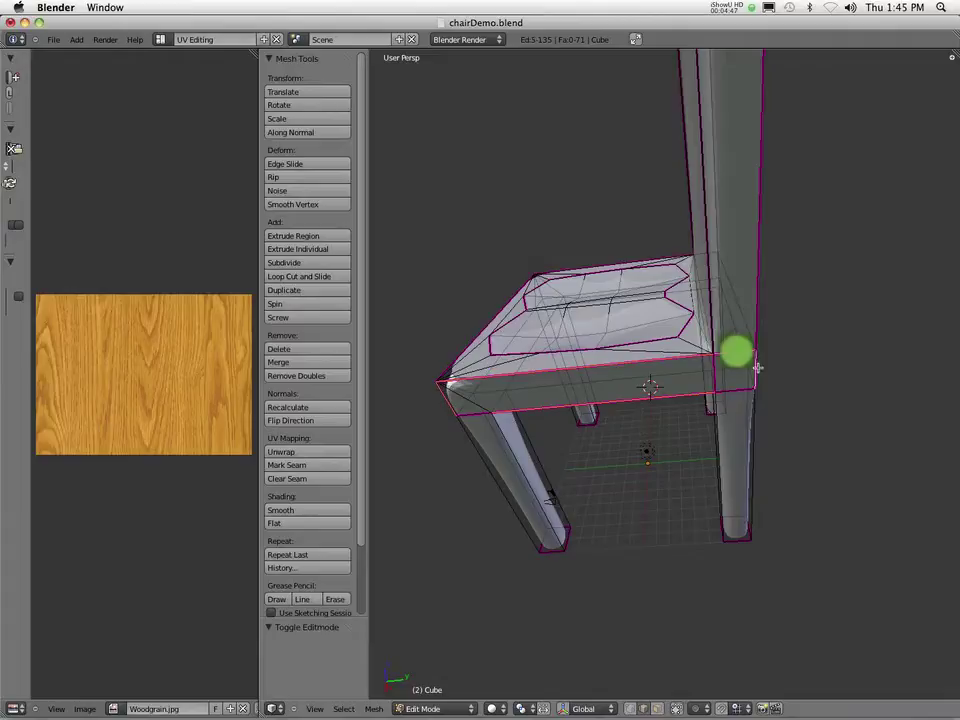
shift+right_click(760, 368)
shift+right_click(735, 393)
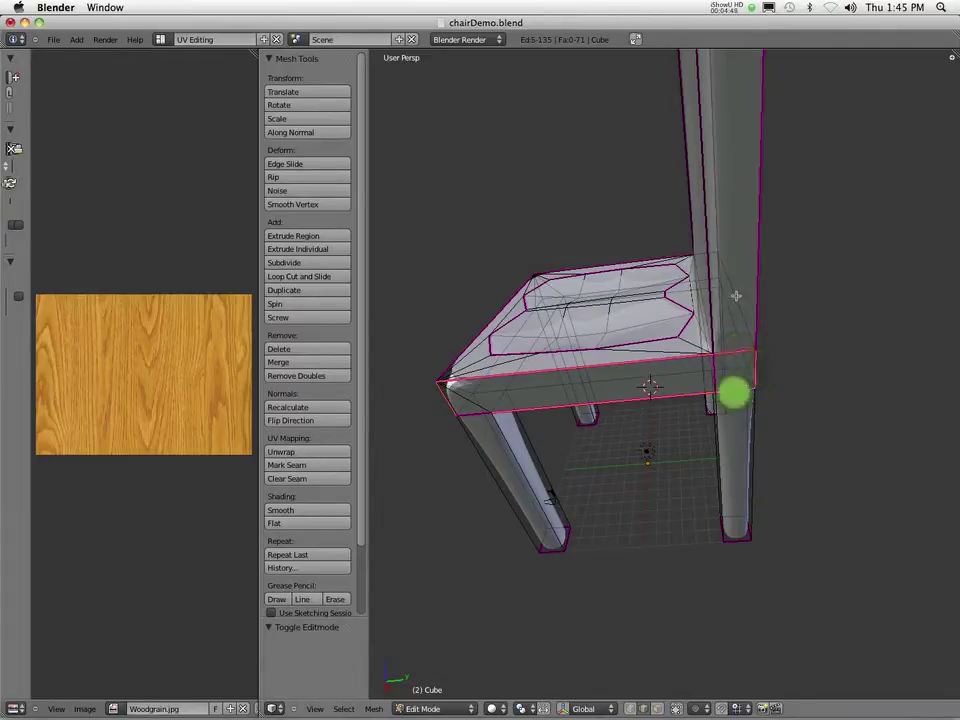
Add three backrest edges to the selection.
scroll(725, 311, down, 5)
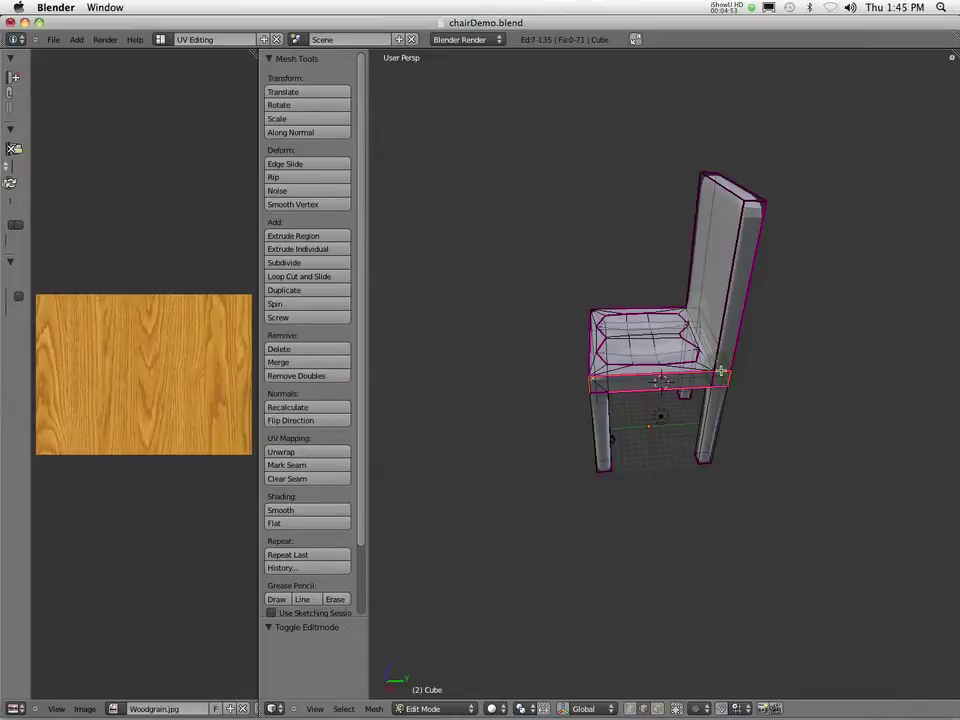
middle_drag(720, 369, 727, 377)
scroll(722, 373, up, 5)
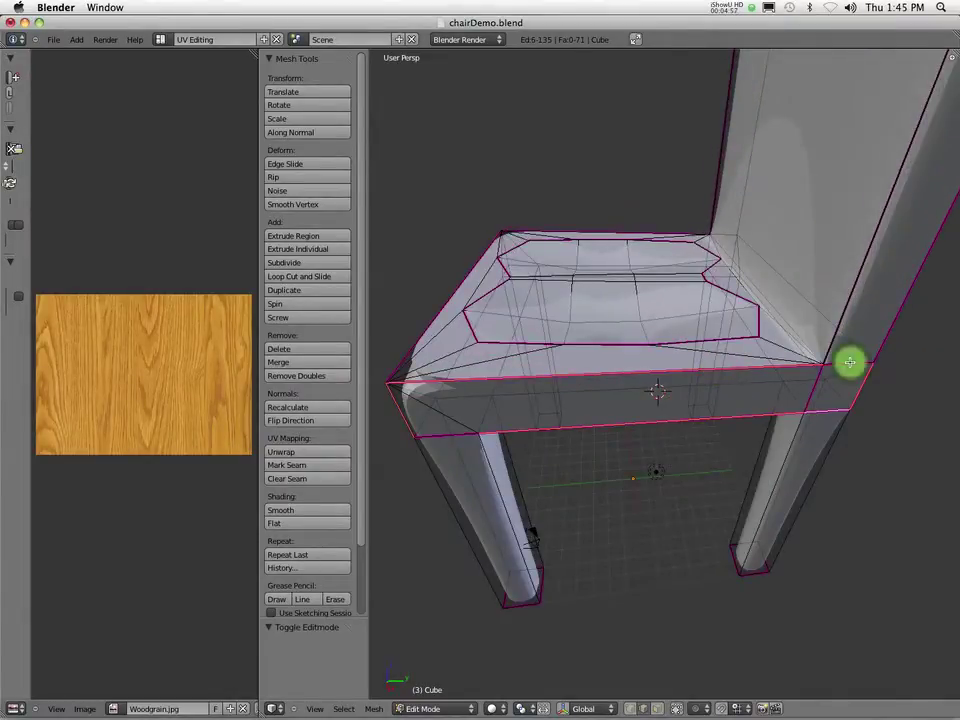
middle_drag(849, 361, 849, 362)
scroll(849, 362, down, 5)
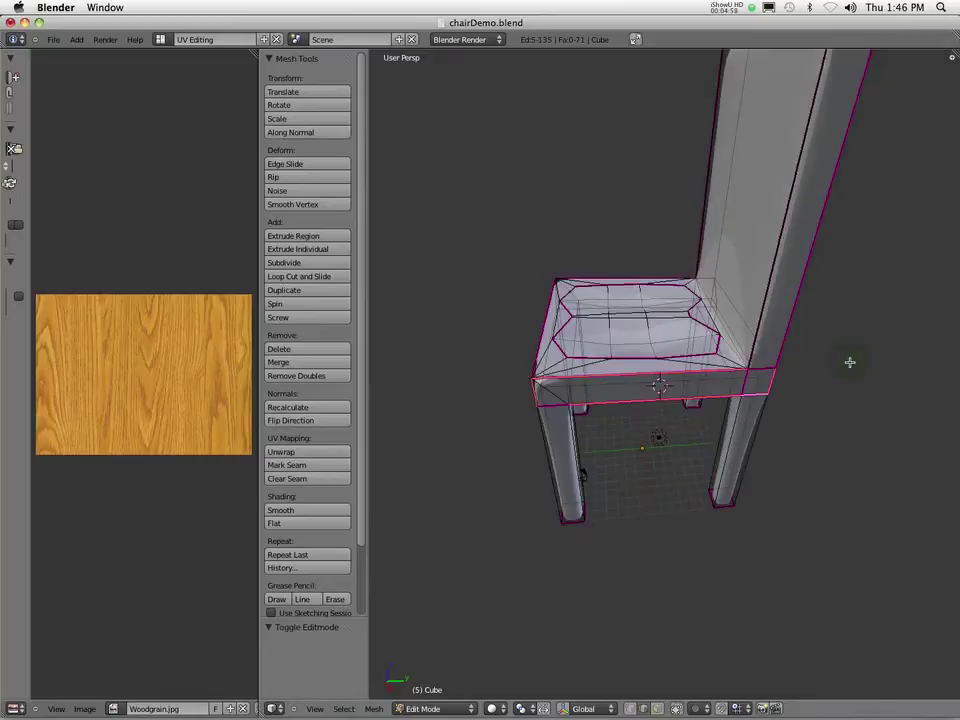
shift+right_click(801, 290)
shift+right_click(765, 280)
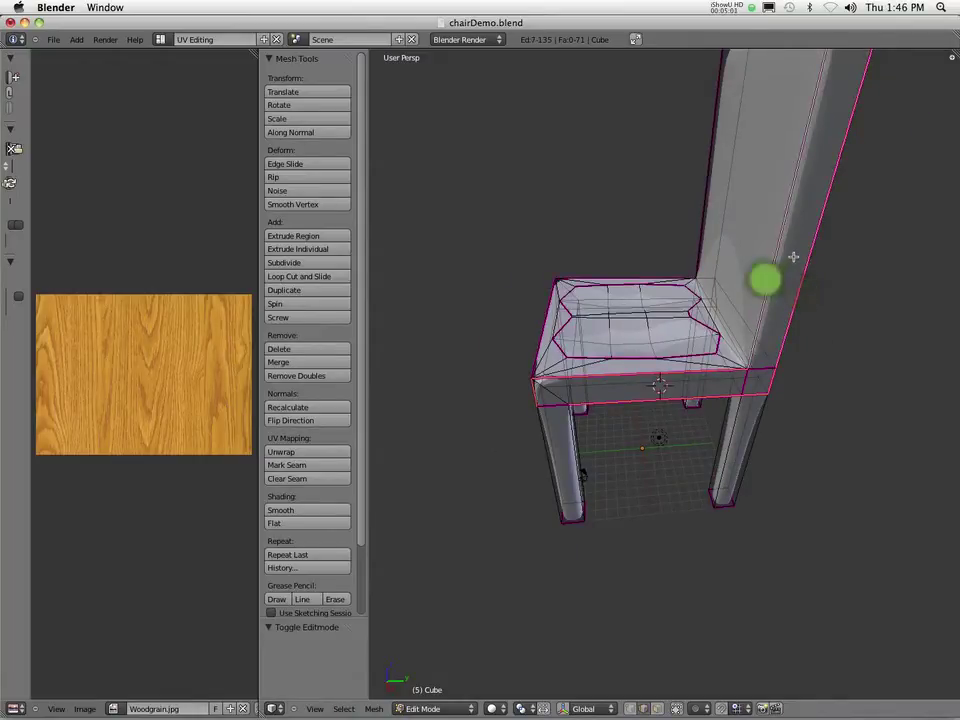
middle_drag(793, 257, 726, 360)
shift+right_click(692, 286)
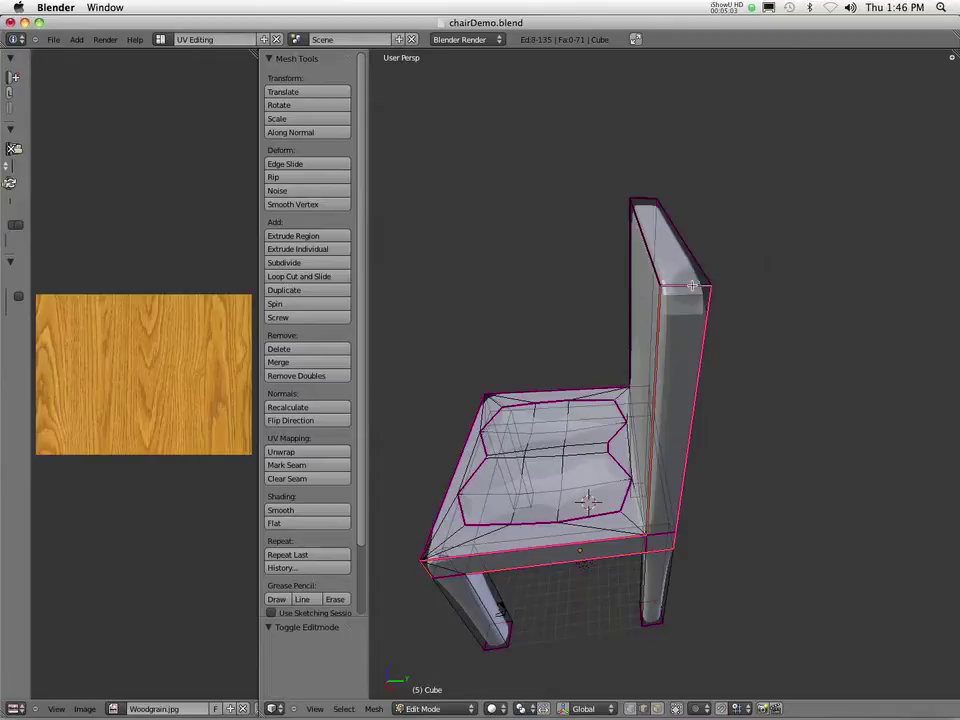
middle_drag(692, 286, 683, 410)
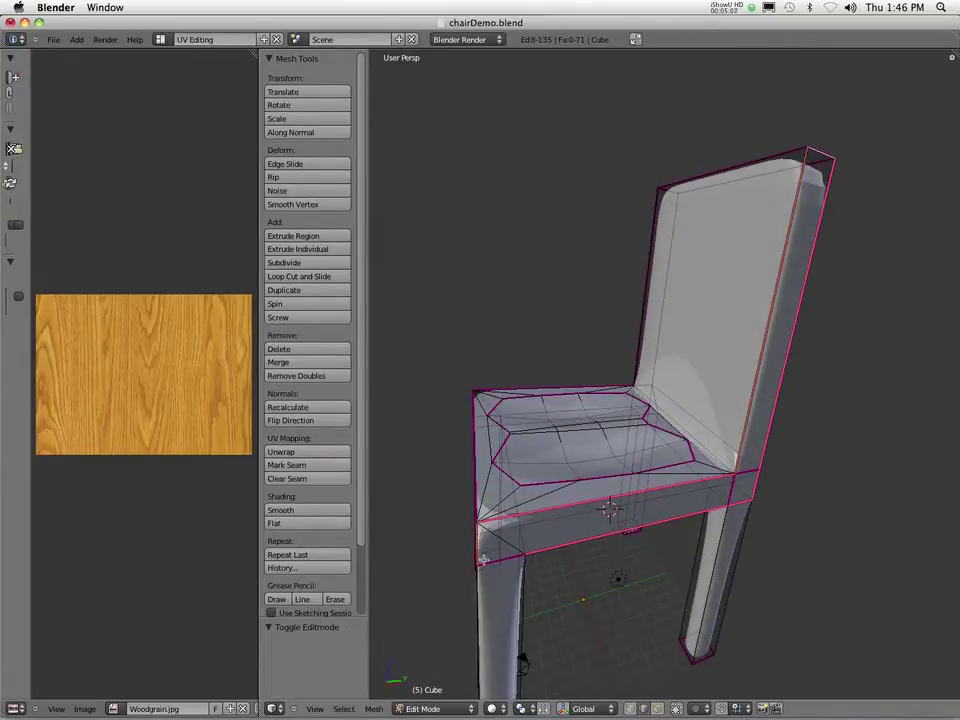
Add the seat's front-left corner edge to the selection.
click(374, 709)
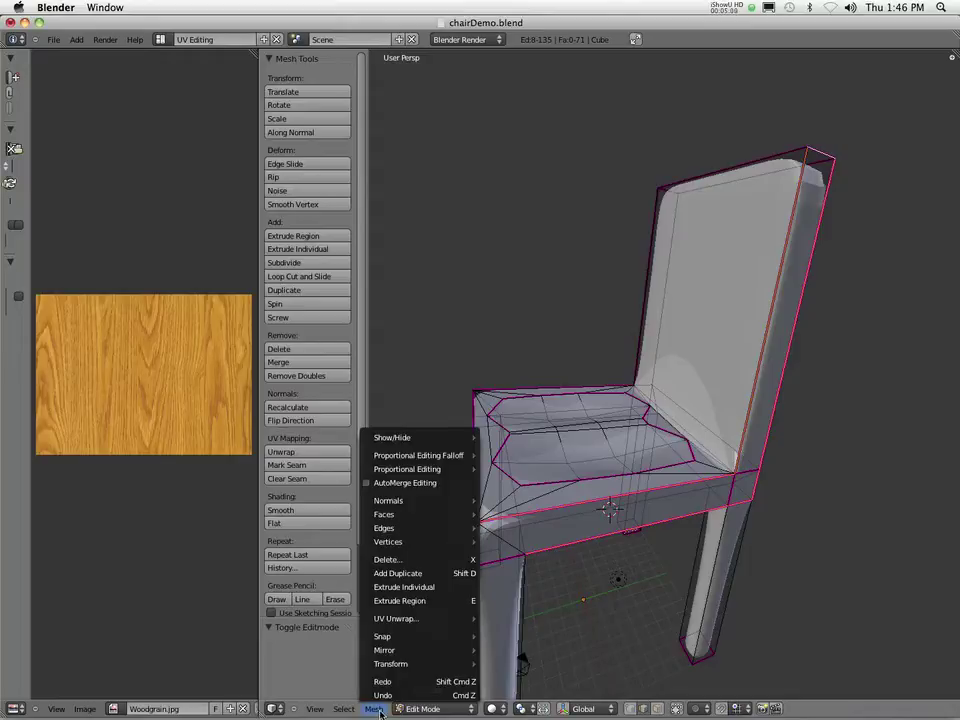
mouse_move(416, 529)
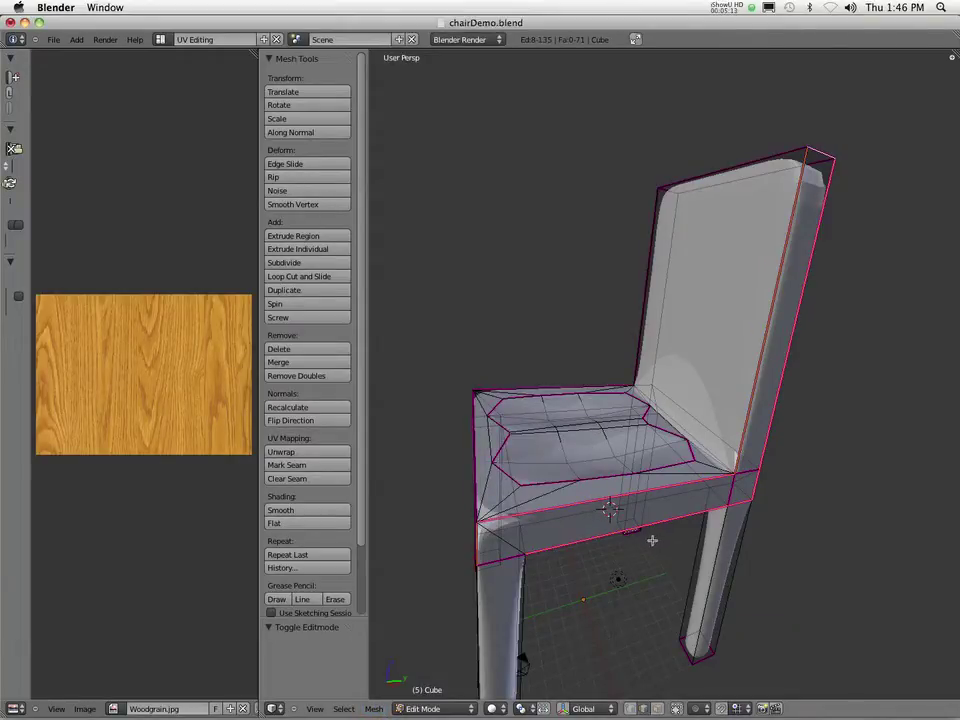
middle_drag(652, 540, 641, 564)
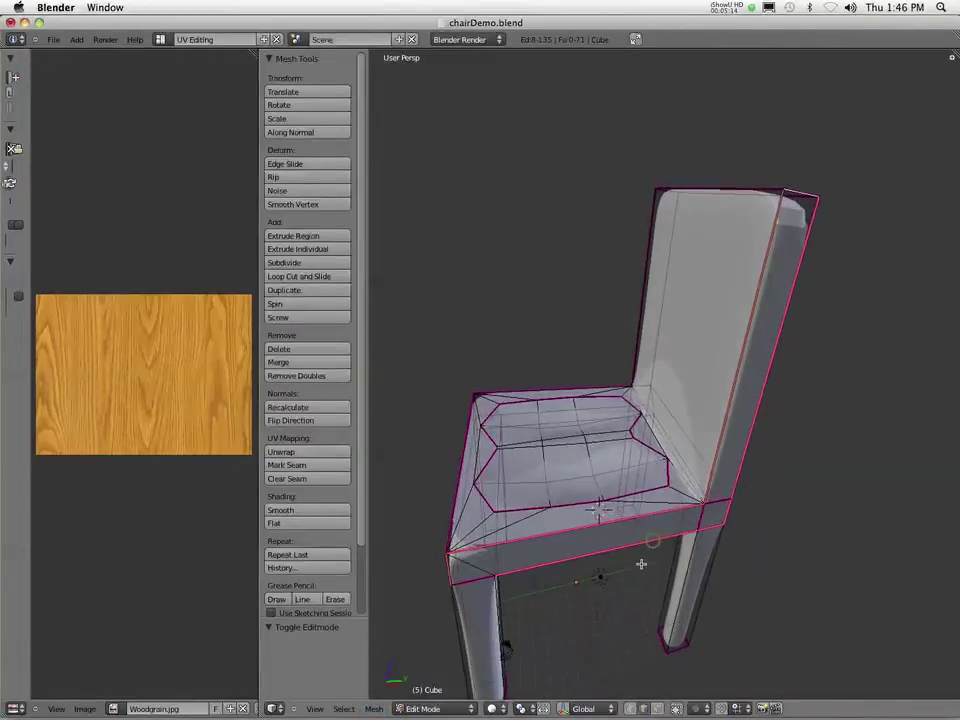
shift+right_click(470, 575)
middle_drag(470, 575, 549, 562)
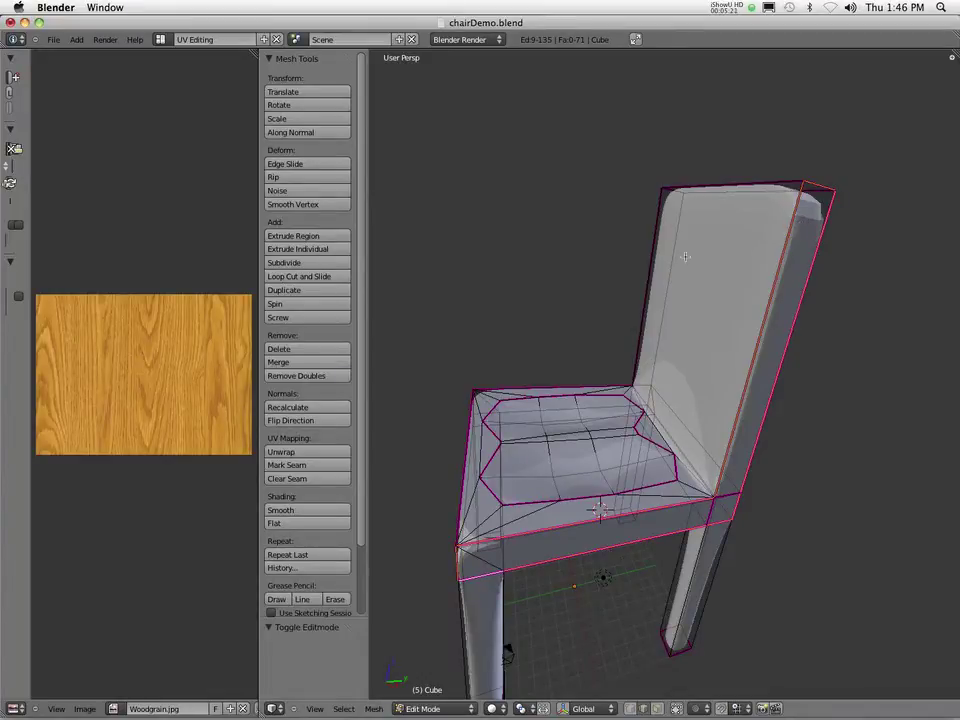
Mark the selected edges as a seam, deselect all, and zoom out to the whole chair.
click(373, 708)
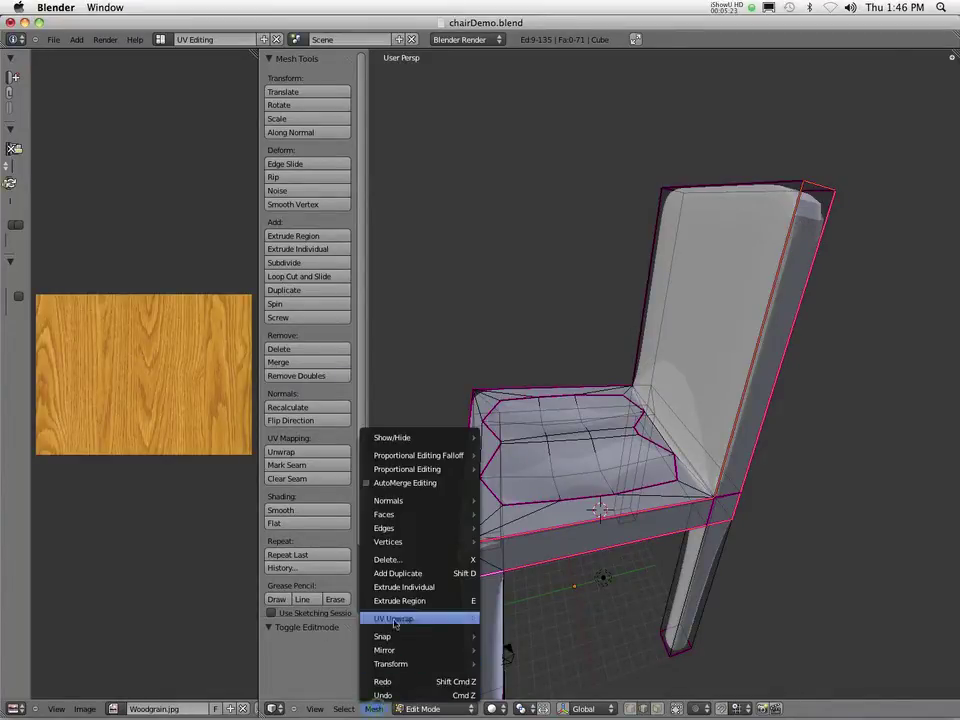
mouse_move(399, 536)
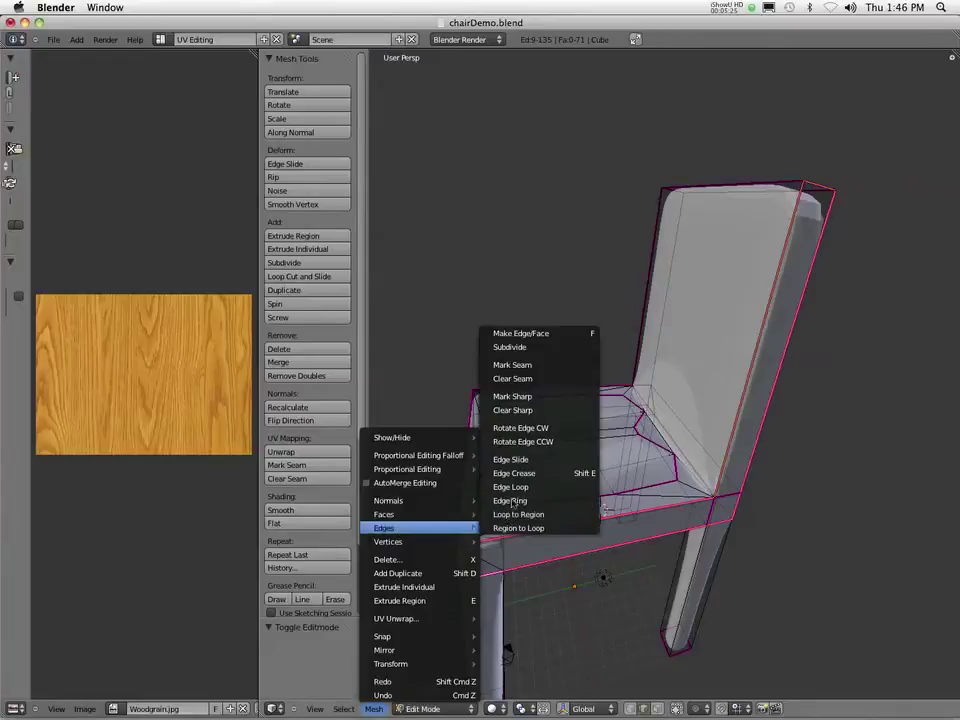
click(526, 373)
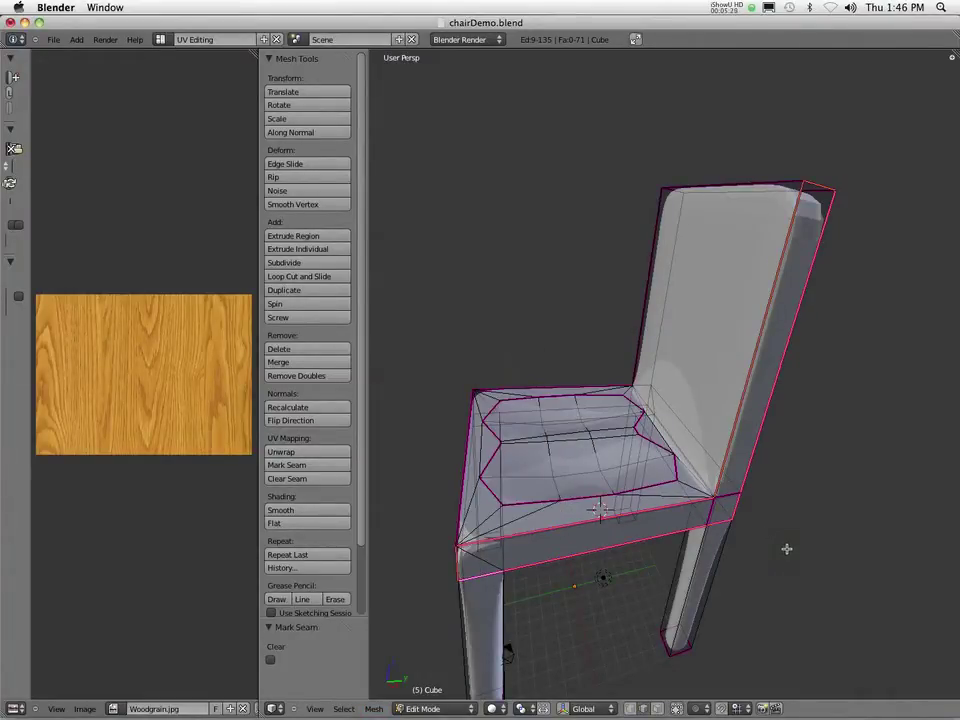
key(a)
middle_drag(786, 548, 663, 546)
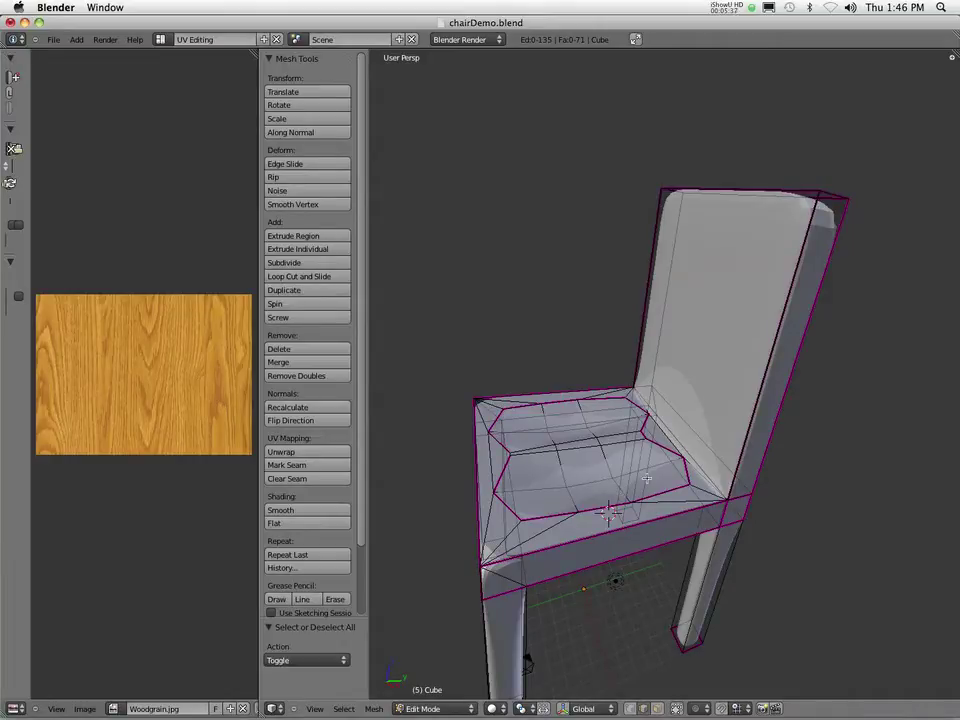
middle_drag(646, 479, 820, 503)
Select the edge loops along the back post and the post-to-seat joint.
middle_drag(793, 390, 695, 273)
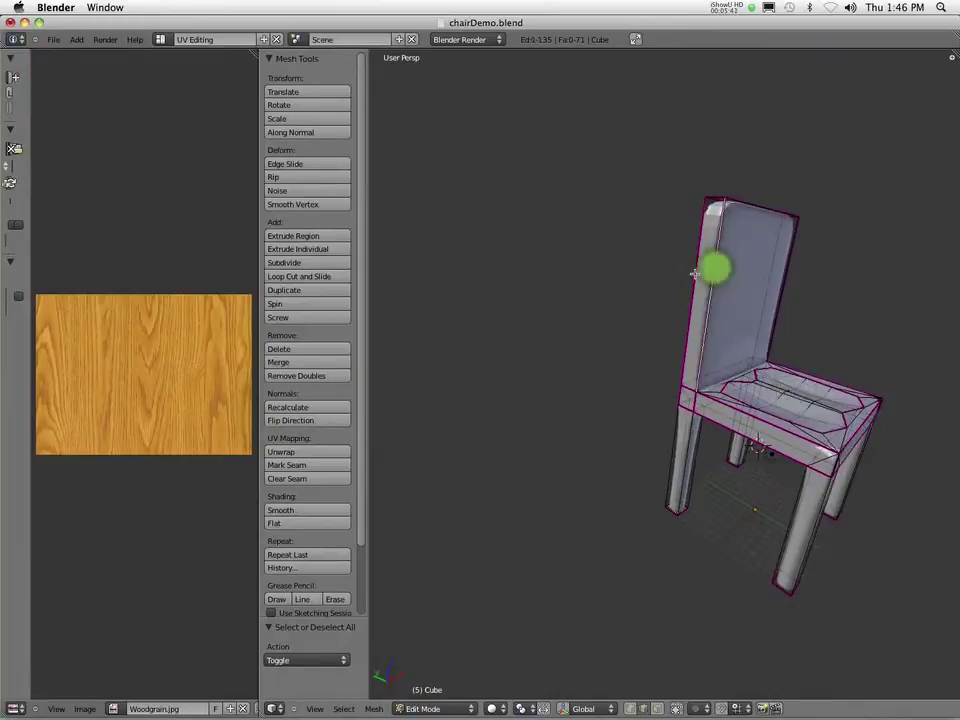
alt+right_click(711, 195)
alt+shift+right_click(687, 413)
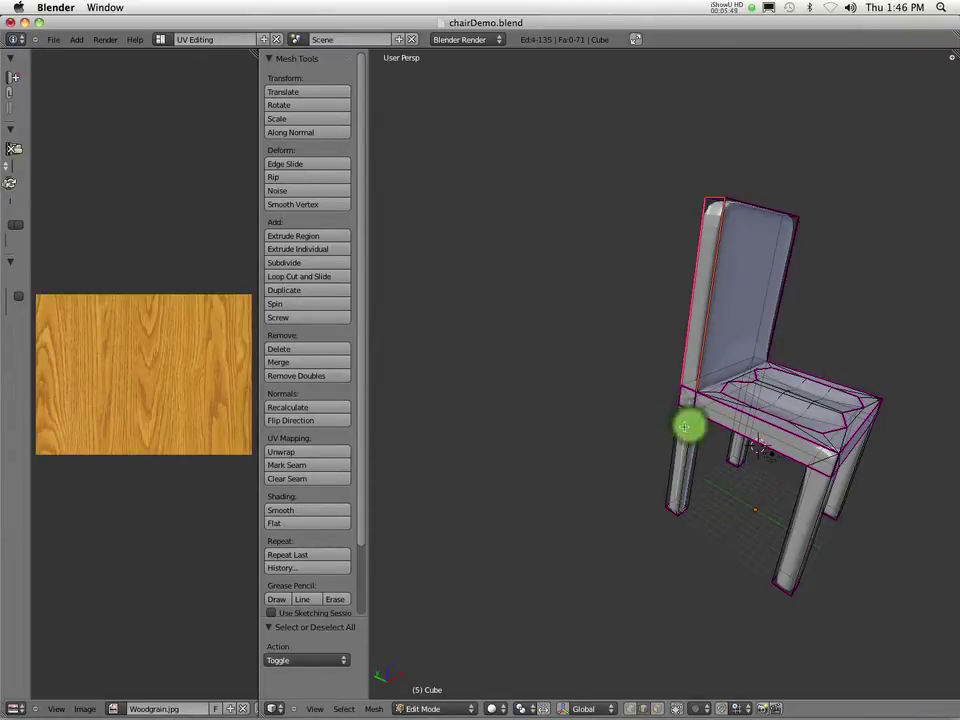
alt+shift+right_click(687, 425)
middle_drag(689, 425, 684, 427)
scroll(684, 427, up, 2)
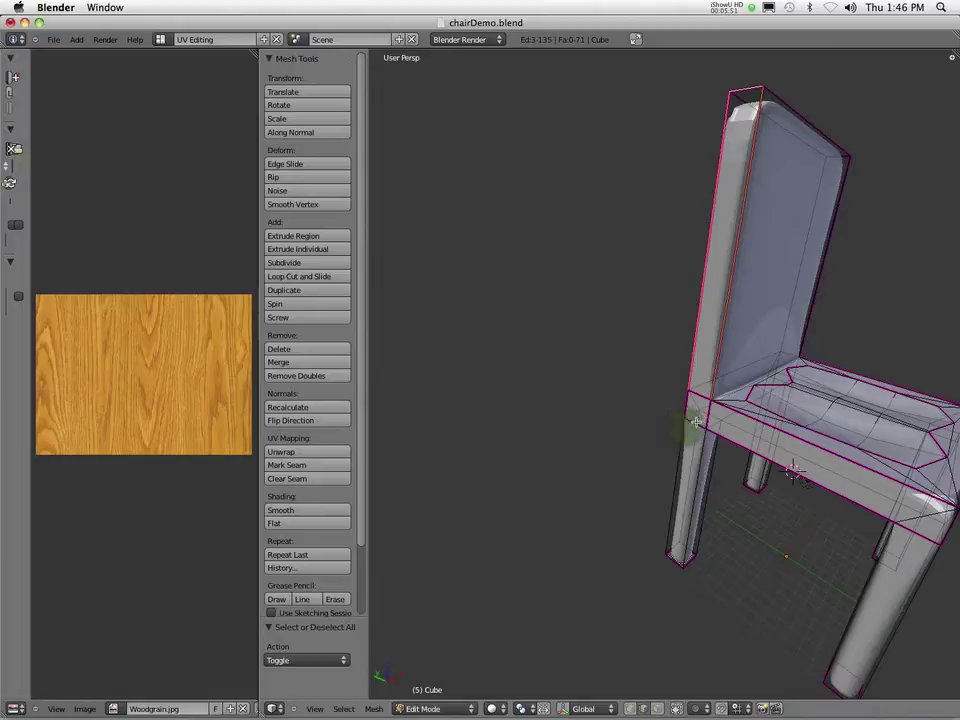
Add the front rail and rear corner loops, then mark all selected edges as seams.
alt+shift+right_click(695, 424)
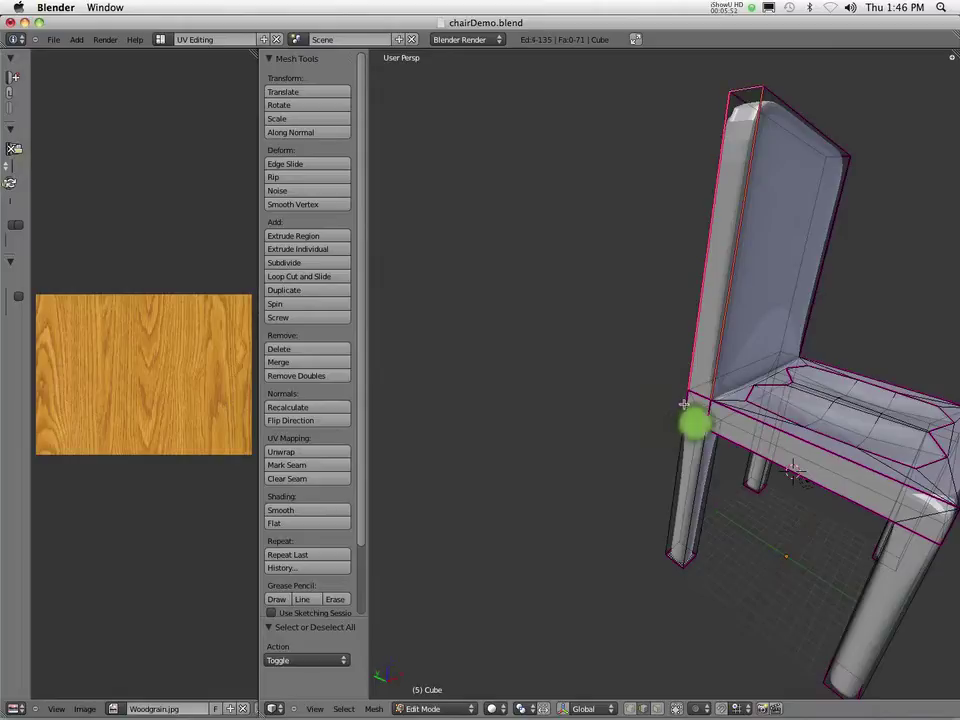
alt+shift+right_click(783, 466)
alt+shift+right_click(919, 536)
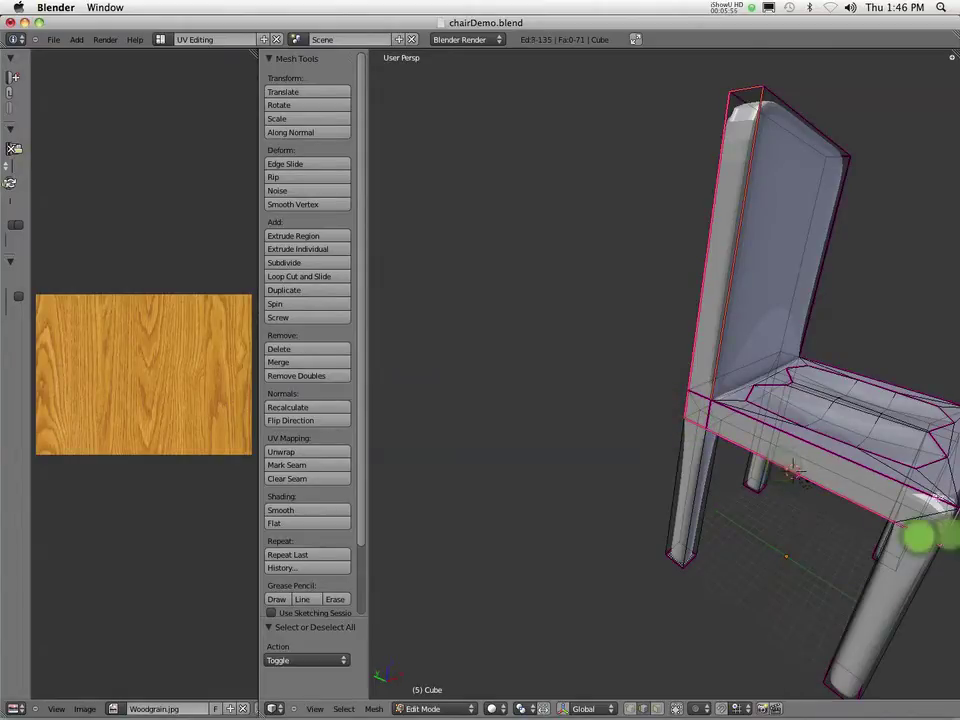
alt+shift+right_click(918, 490)
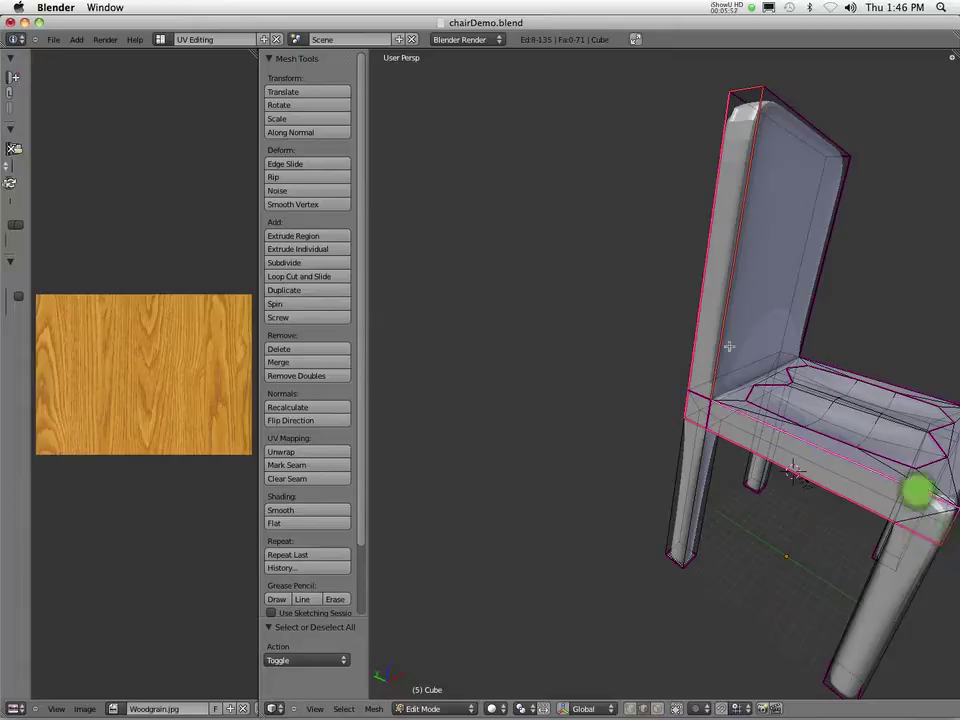
click(374, 710)
mouse_move(425, 527)
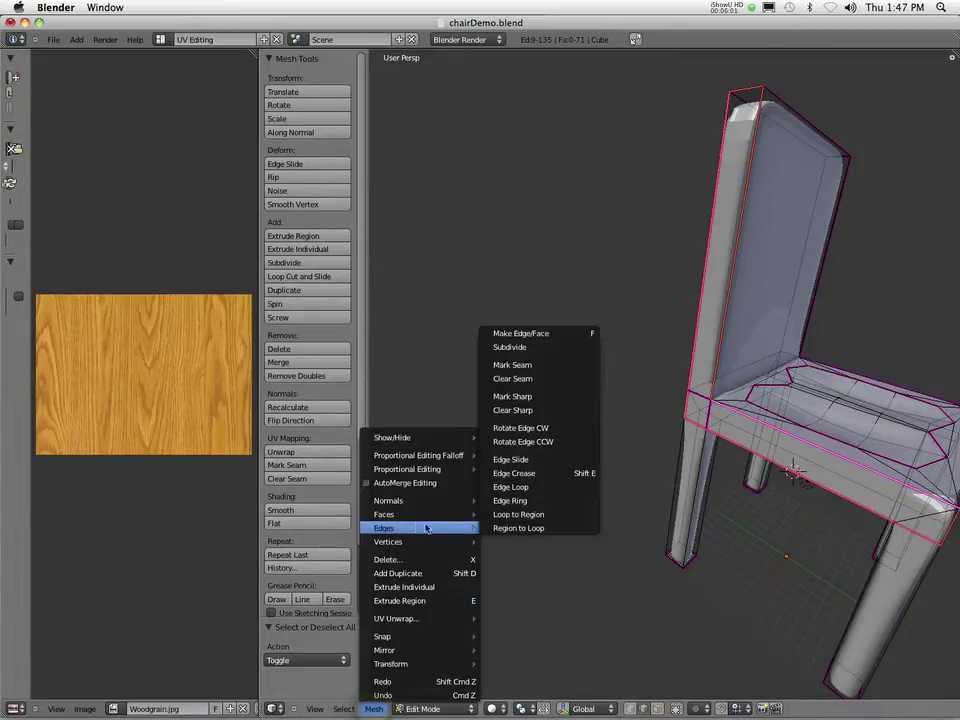
click(520, 365)
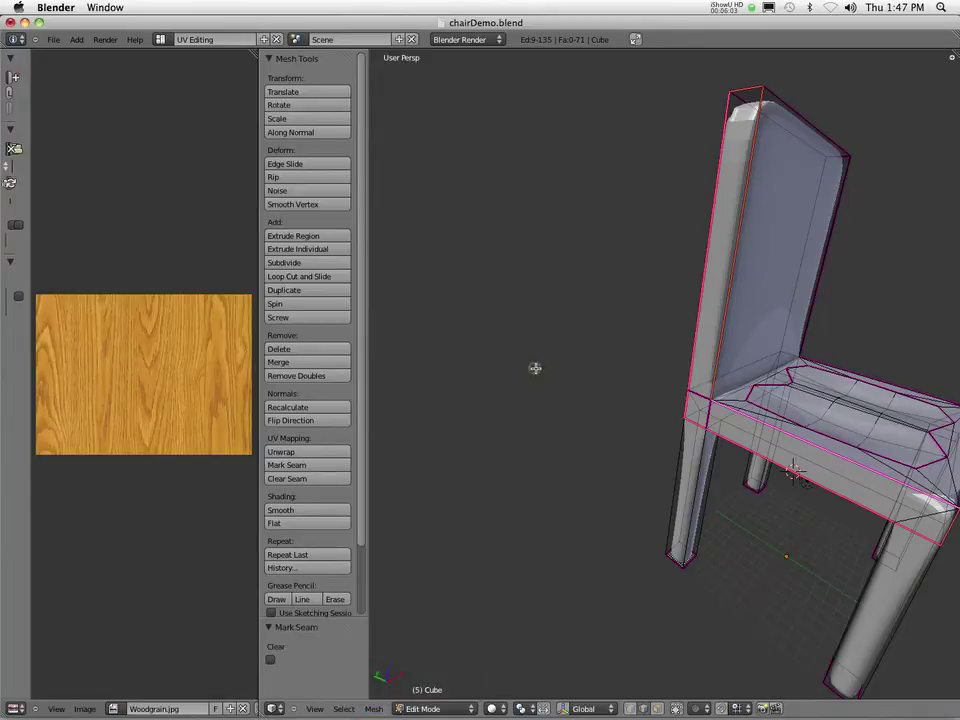
middle_drag(535, 368, 455, 325)
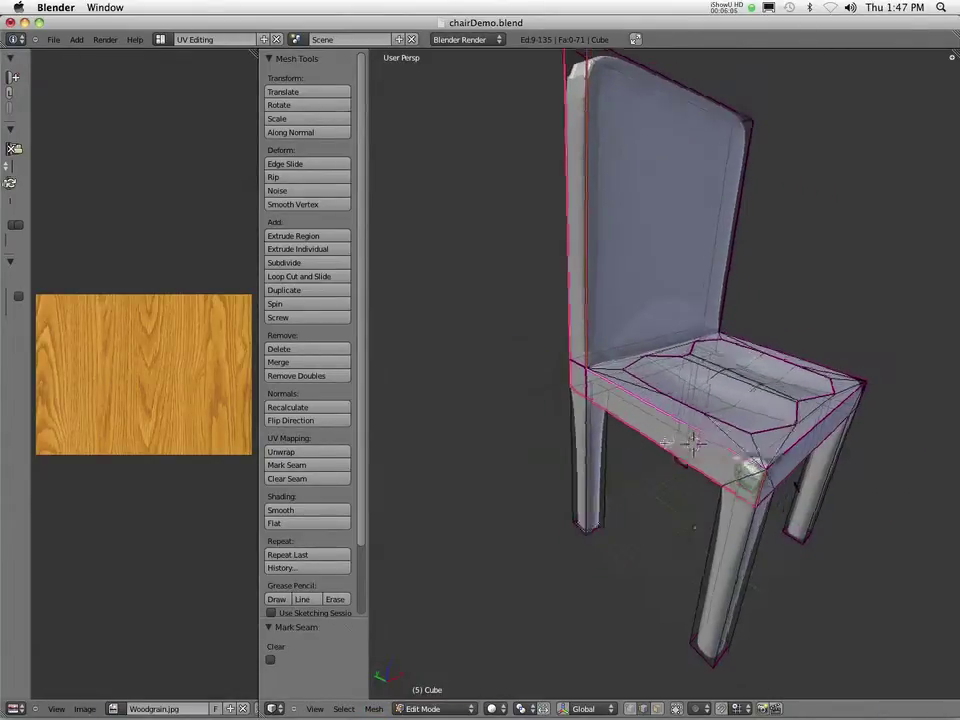
Select the seat-back corner edge plus three seat edges and mark them as a seam.
middle_drag(665, 443, 643, 454)
right_click(605, 362)
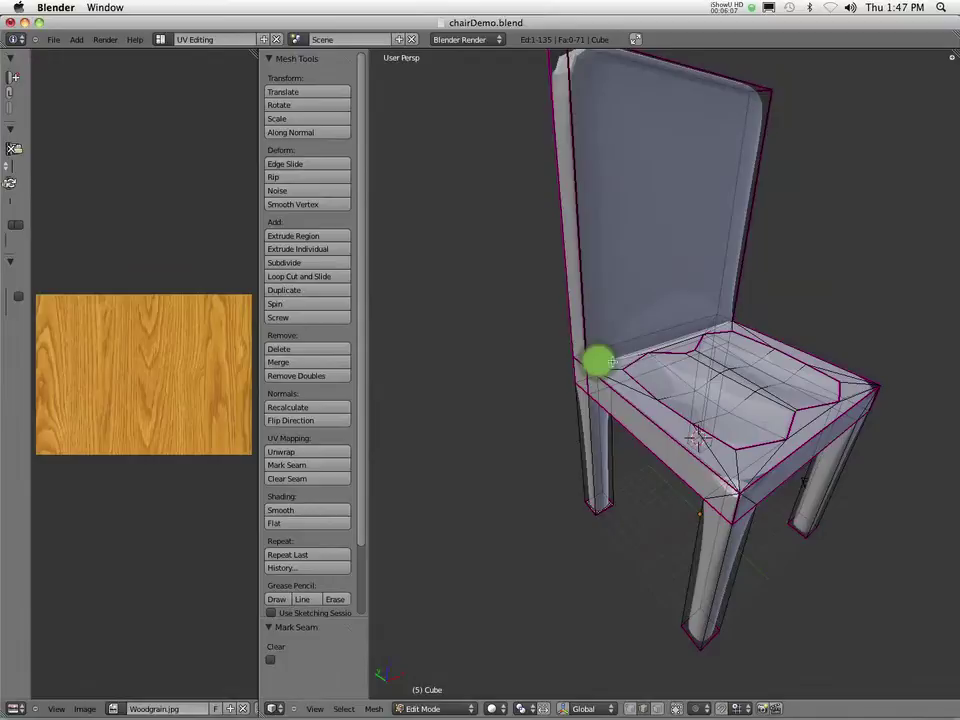
shift+right_click(648, 419)
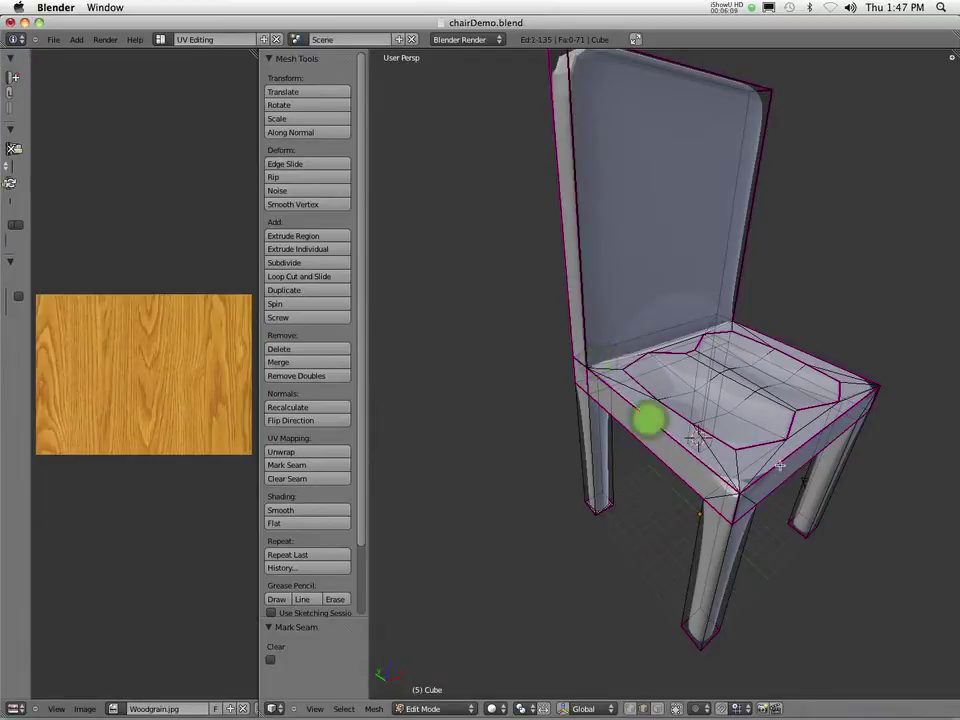
shift+right_click(778, 463)
shift+right_click(840, 364)
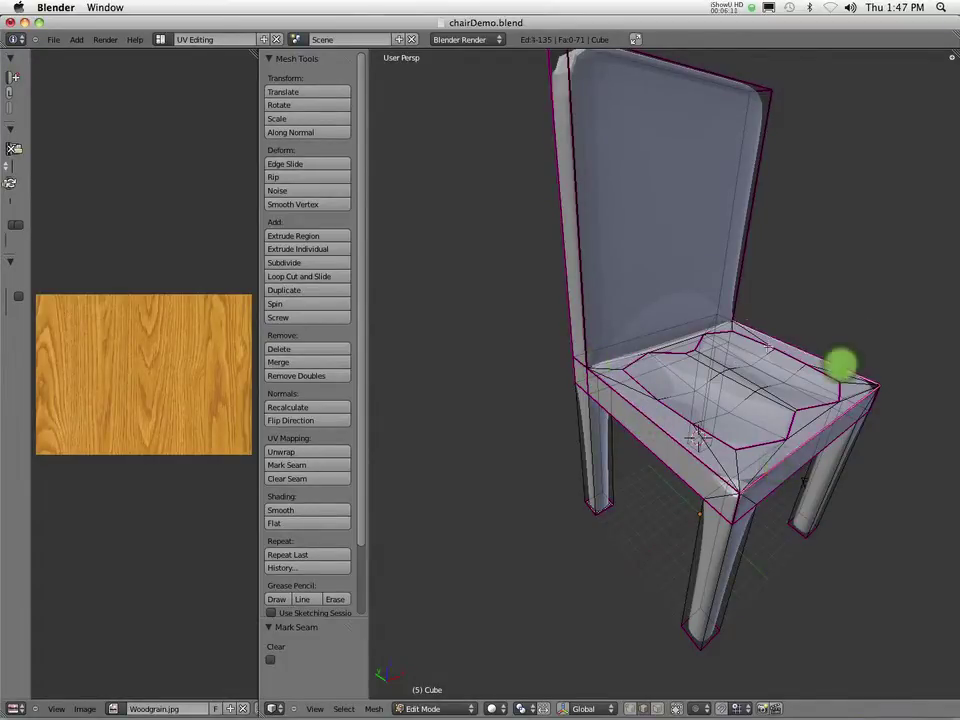
middle_drag(840, 364, 540, 553)
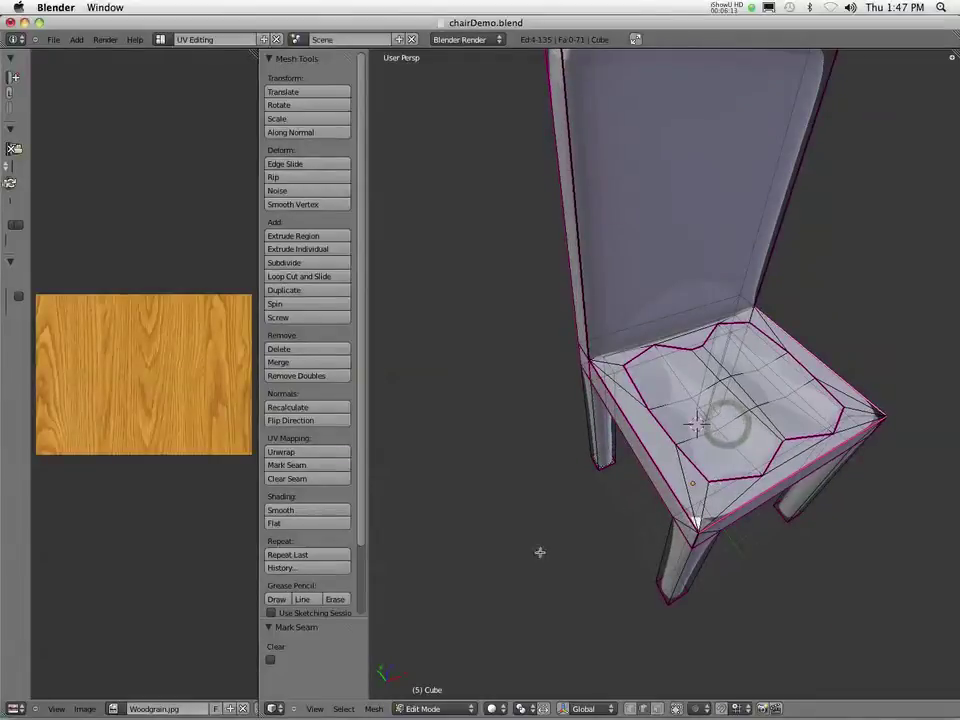
click(370, 708)
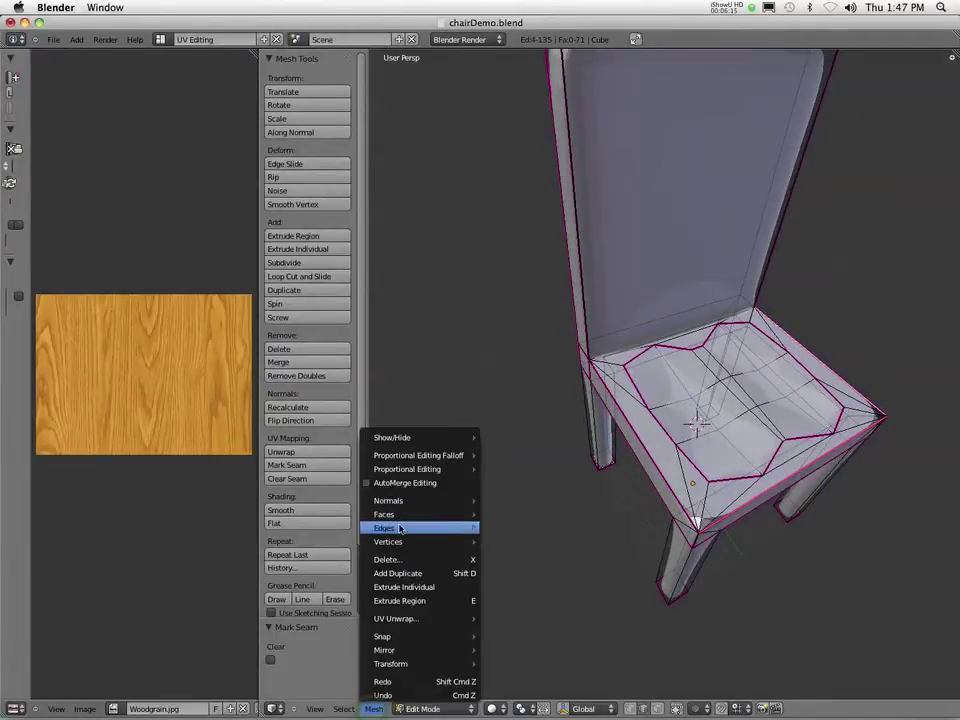
mouse_move(390, 527)
click(518, 365)
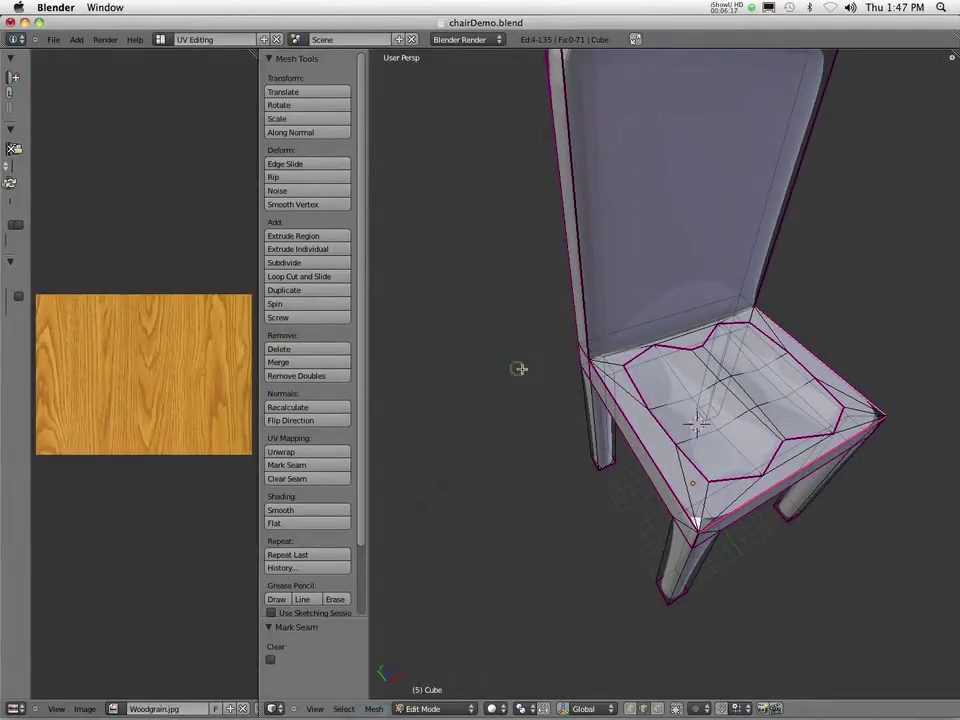
Select the top, right and left edges of the chair back and mark them as a seam.
middle_drag(516, 366, 594, 274)
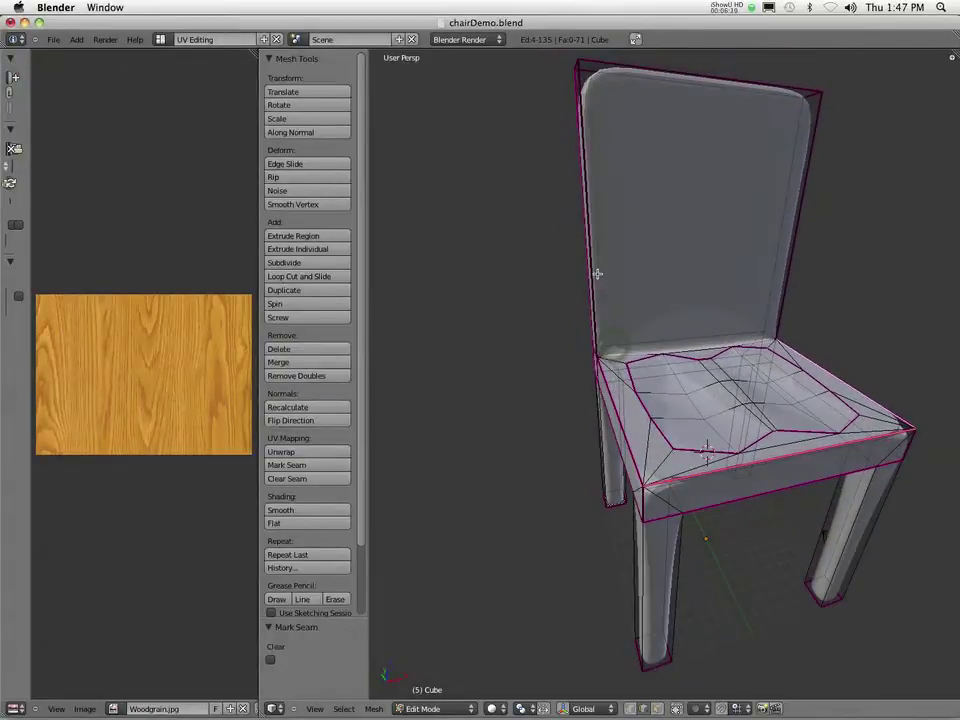
right_click(721, 75)
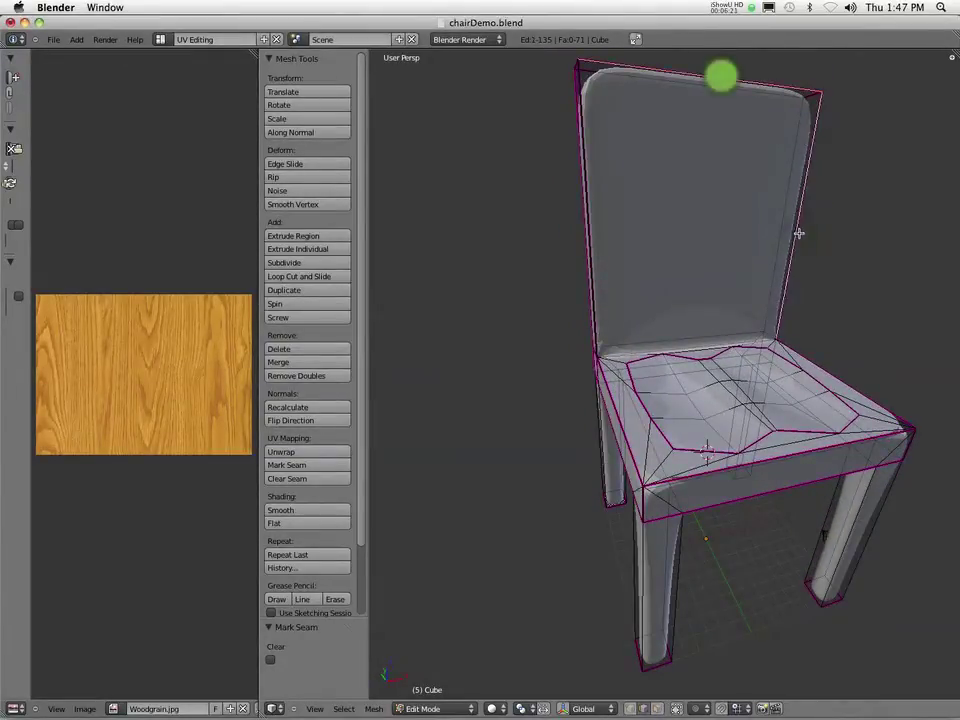
shift+right_click(797, 232)
shift+right_click(591, 270)
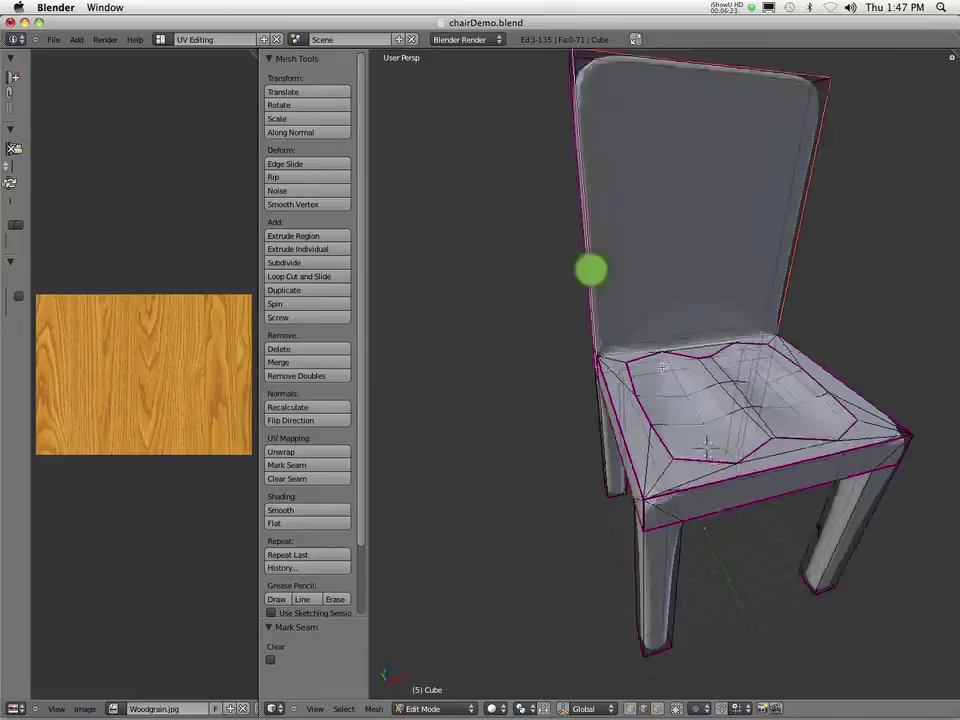
middle_drag(594, 270, 681, 343)
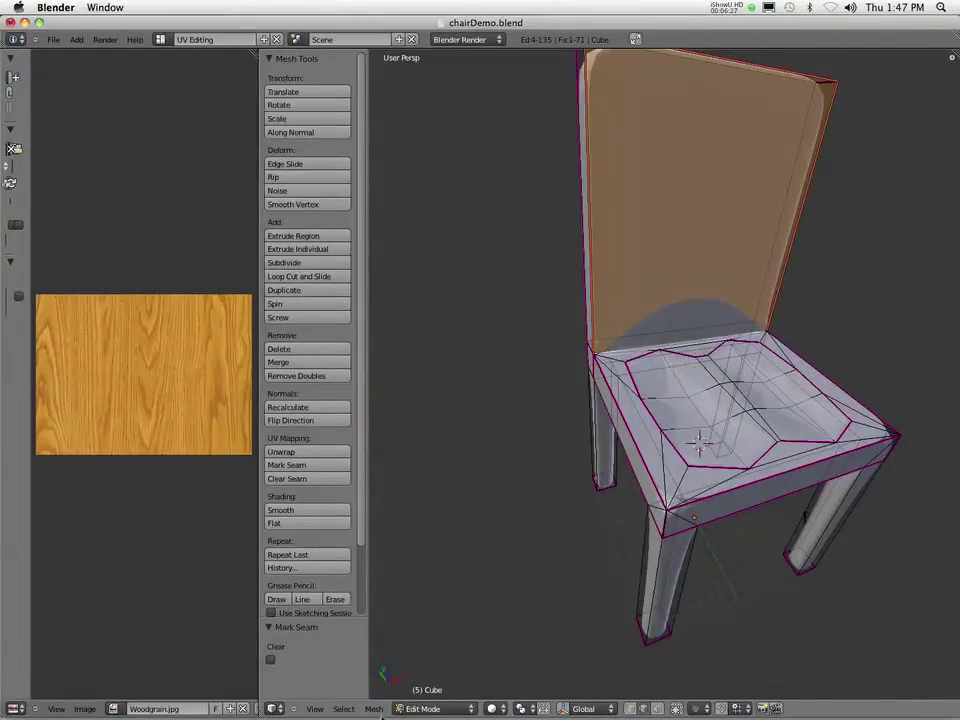
click(373, 708)
mouse_move(386, 516)
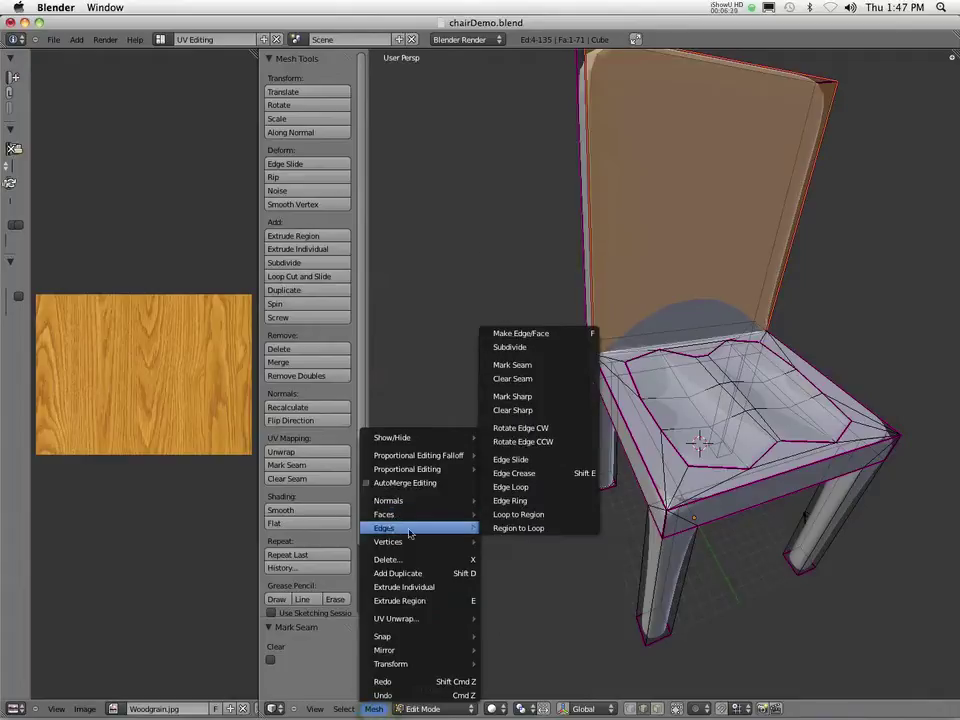
click(514, 377)
middle_drag(544, 333, 477, 310)
Select the seat's underside edges, front-left corner and back top edge, and mark them as seams.
right_click(477, 310)
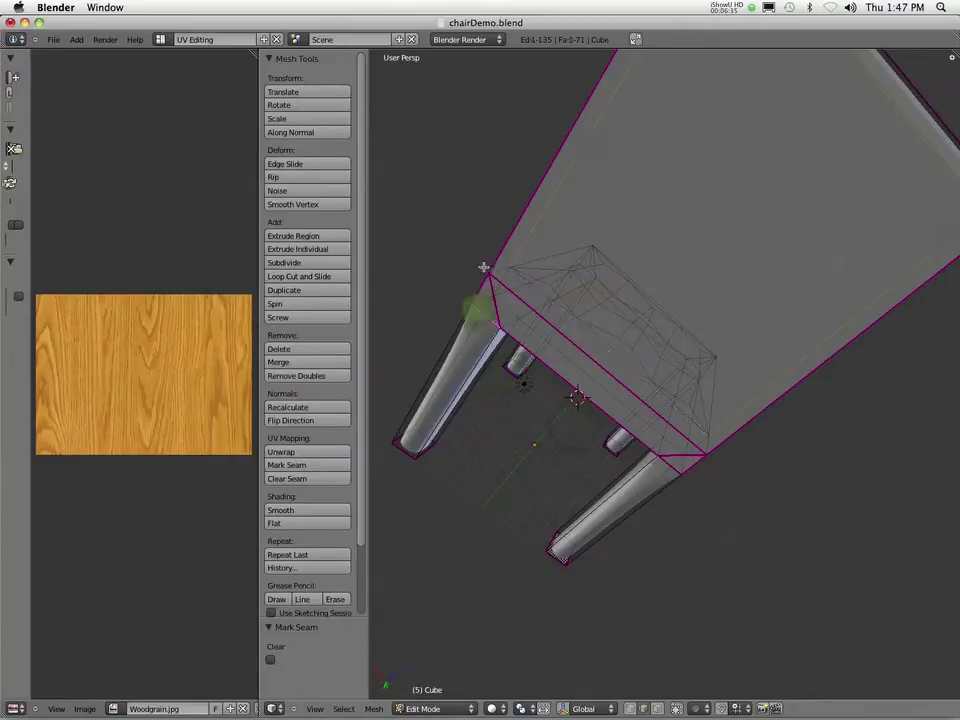
right_click(498, 249)
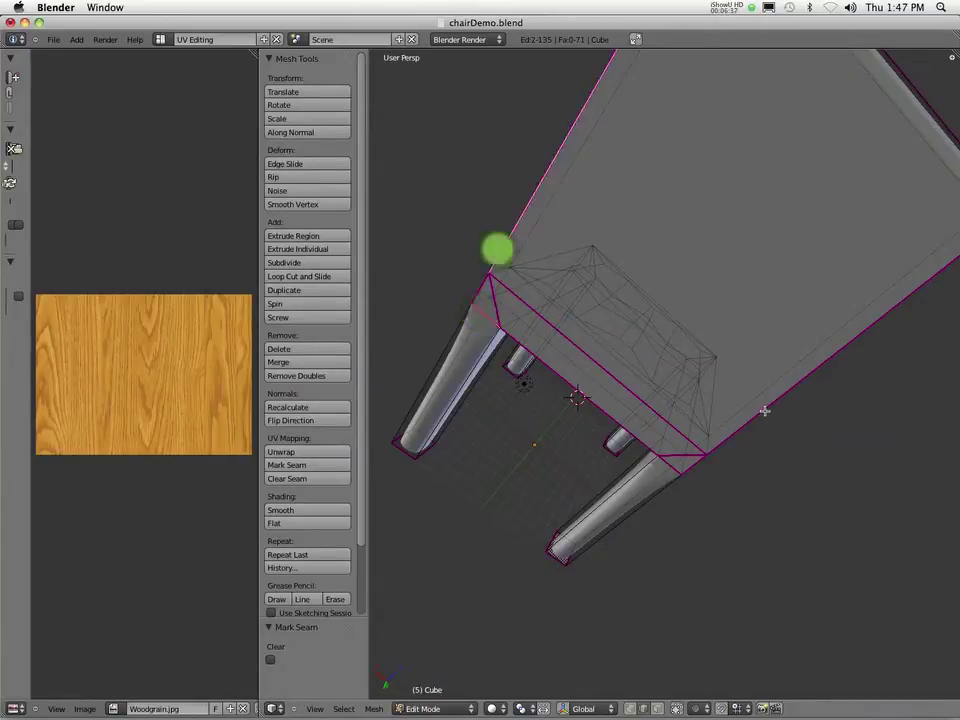
shift+right_click(765, 410)
shift+right_click(692, 472)
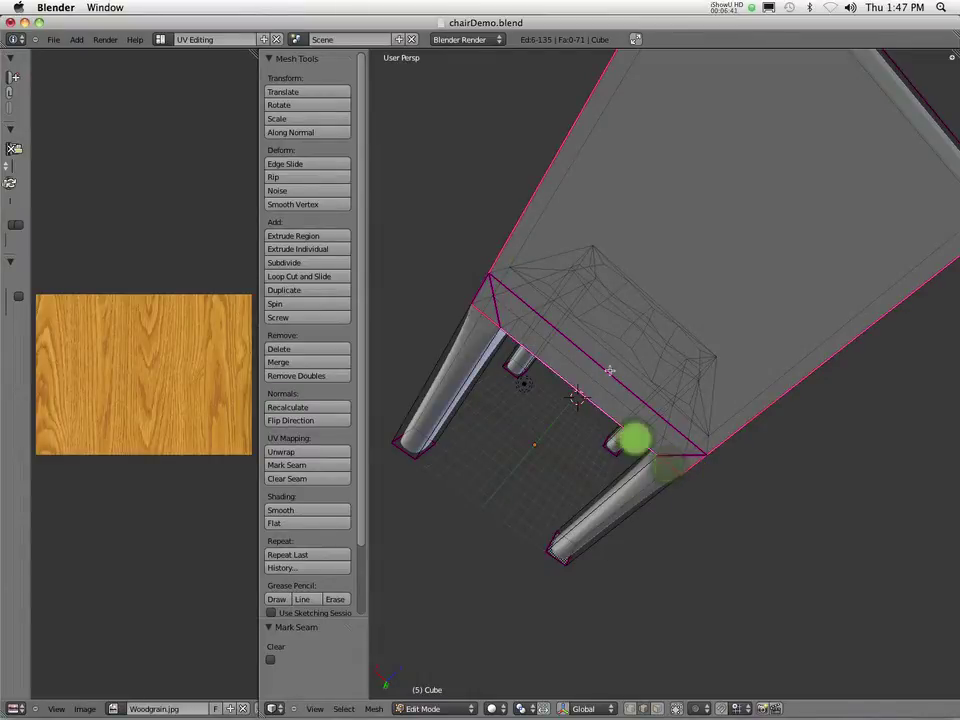
shift+right_click(476, 283)
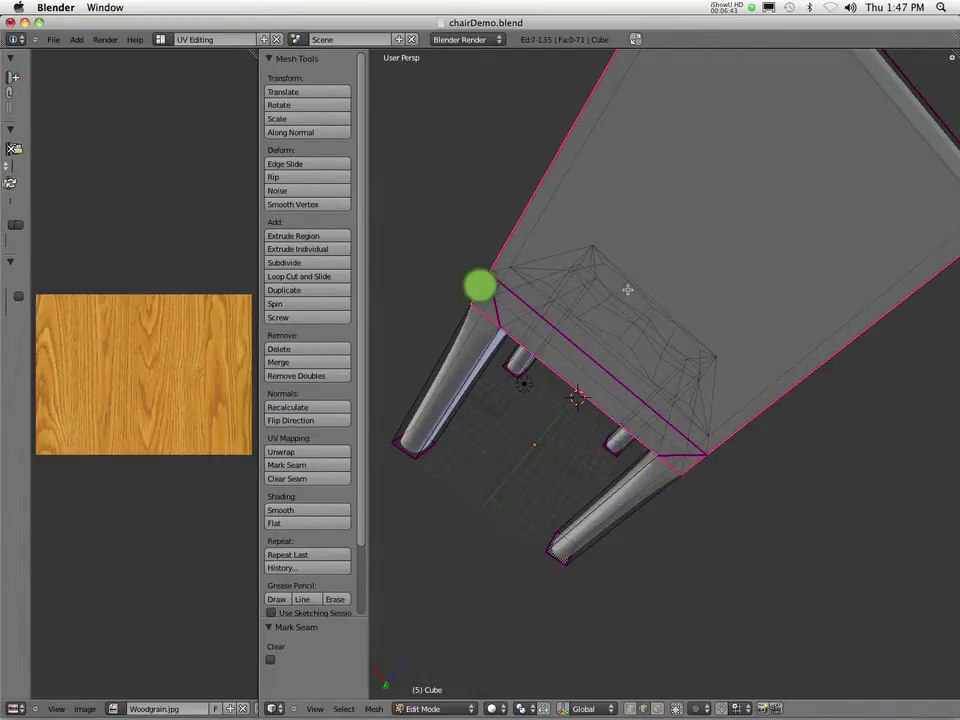
middle_drag(476, 283, 561, 395)
middle_drag(690, 257, 655, 325)
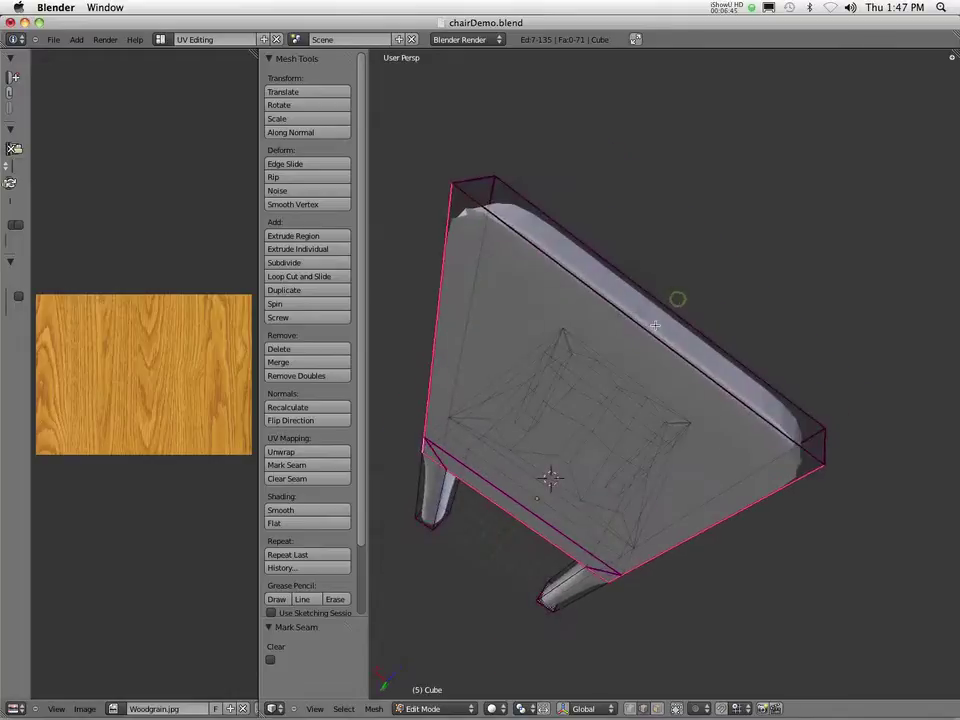
shift+right_click(648, 332)
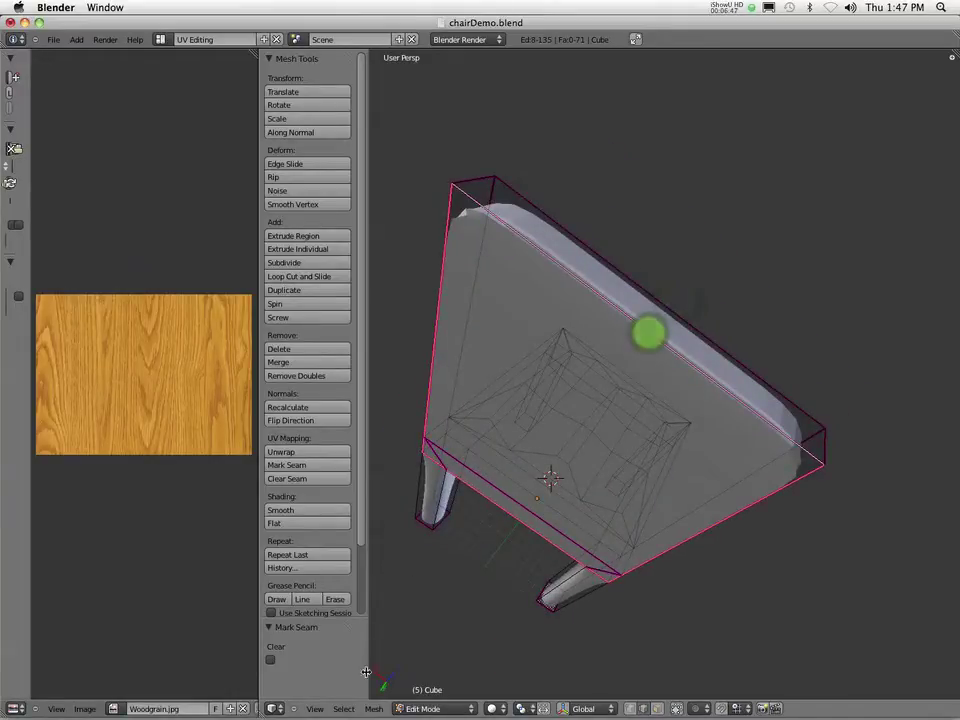
click(374, 709)
mouse_move(410, 527)
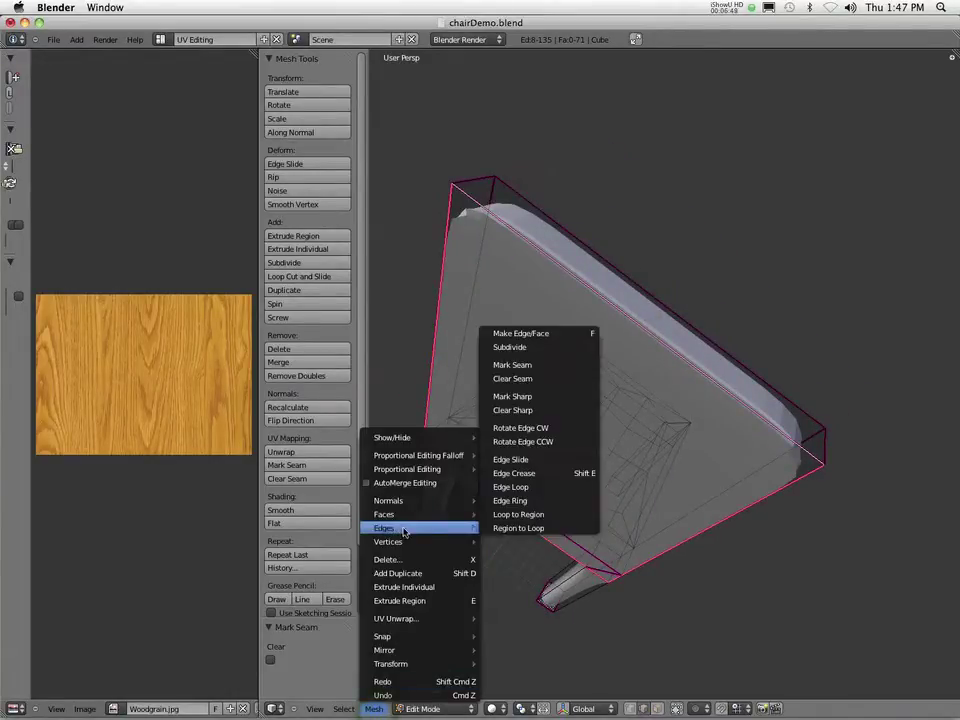
click(512, 365)
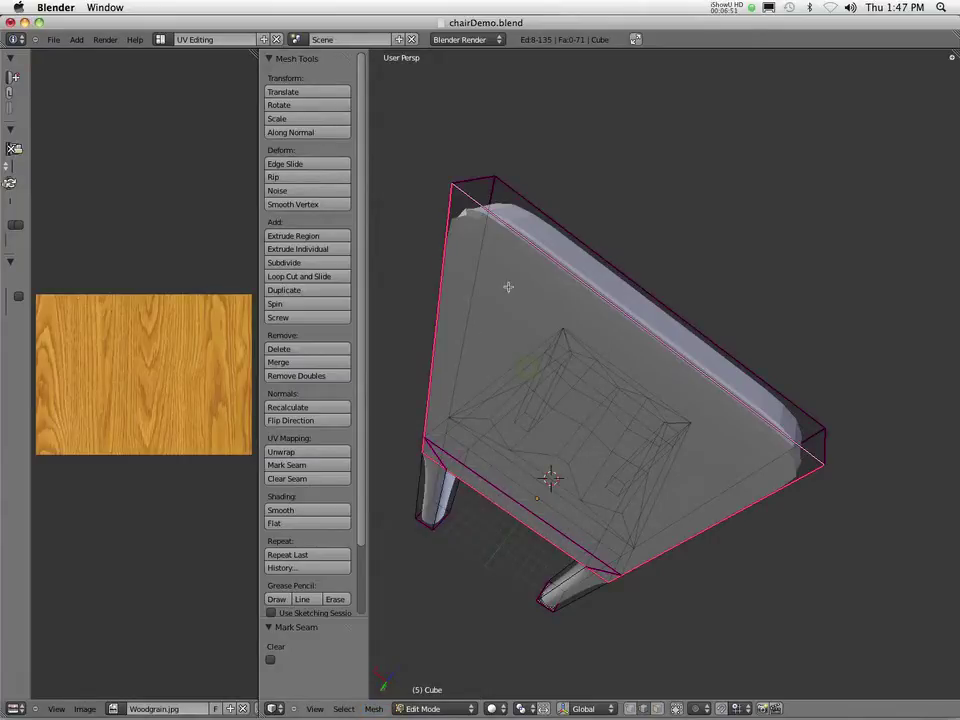
Select three top edges of the chair back, including its right corner, and mark them as a seam.
right_click(471, 177)
shift+right_click(551, 206)
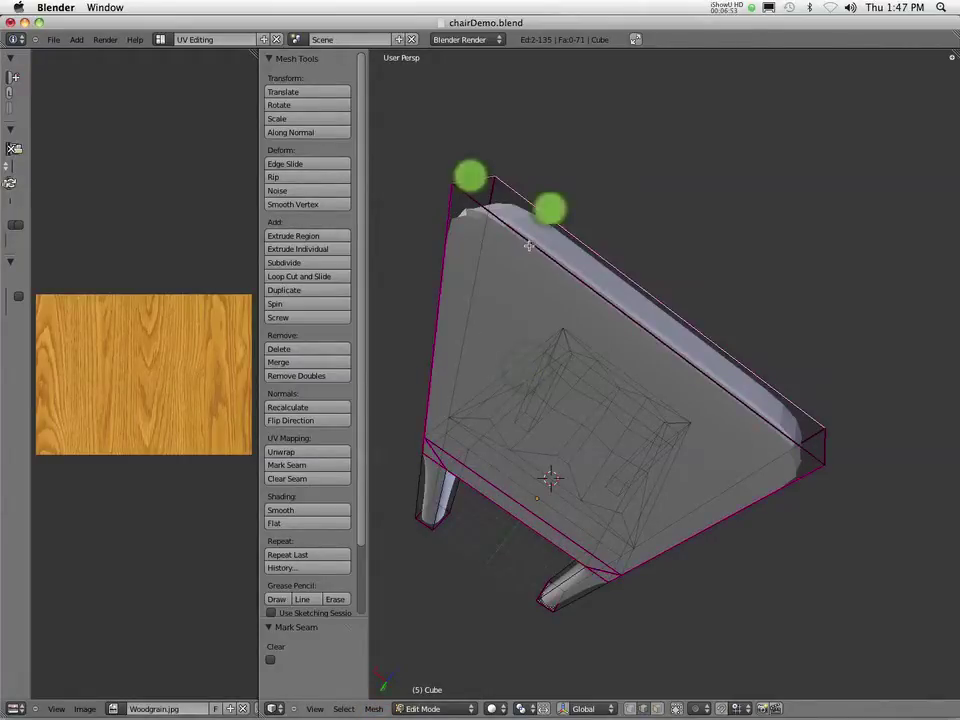
shift+right_click(822, 442)
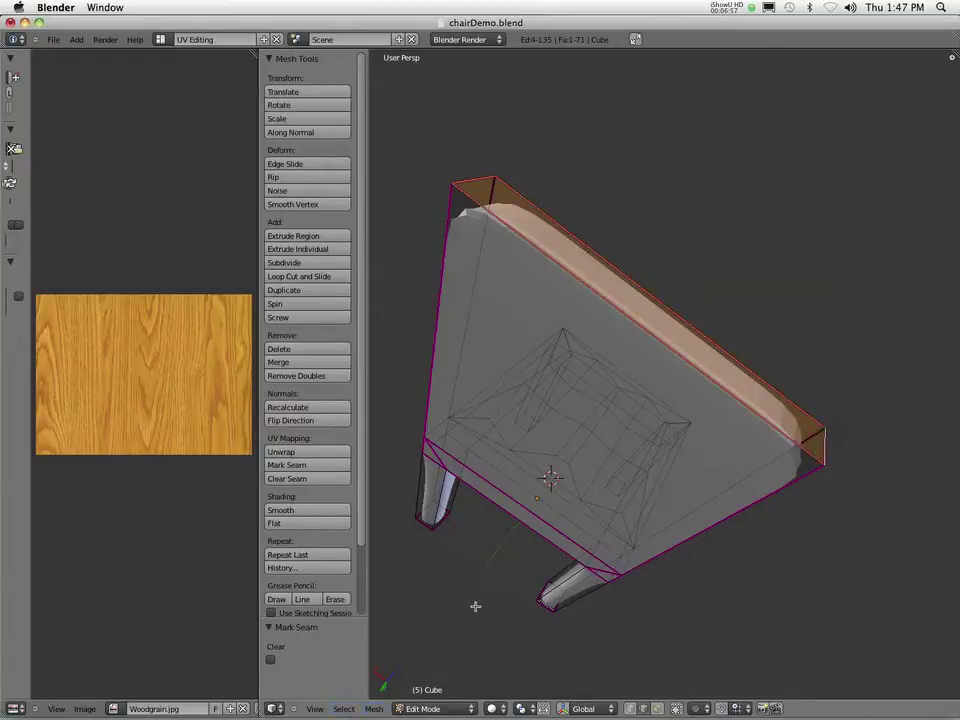
click(373, 708)
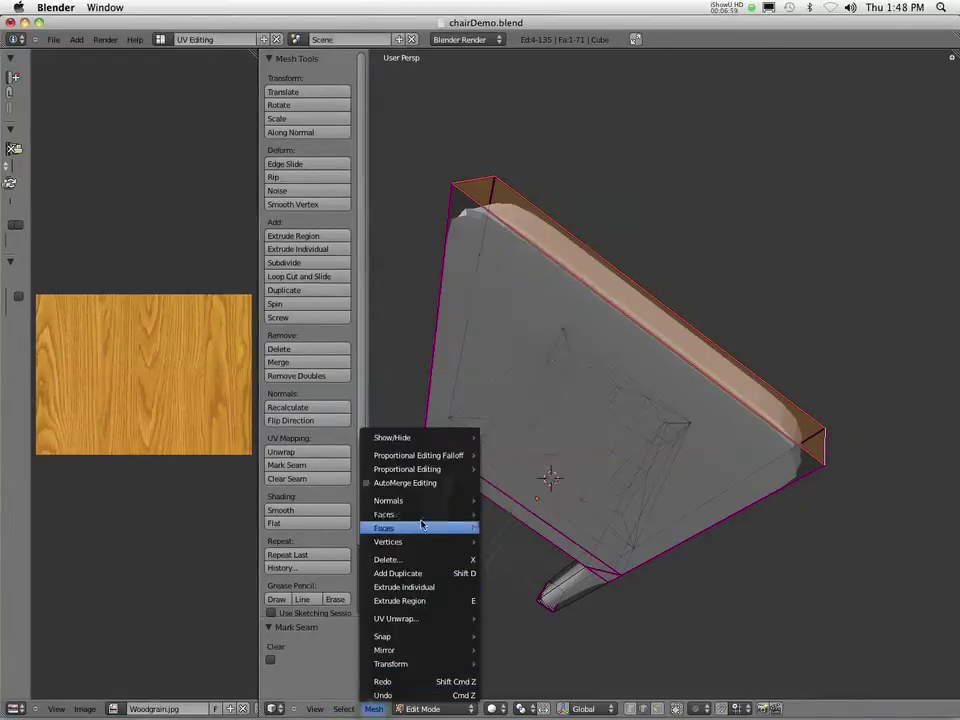
mouse_move(428, 526)
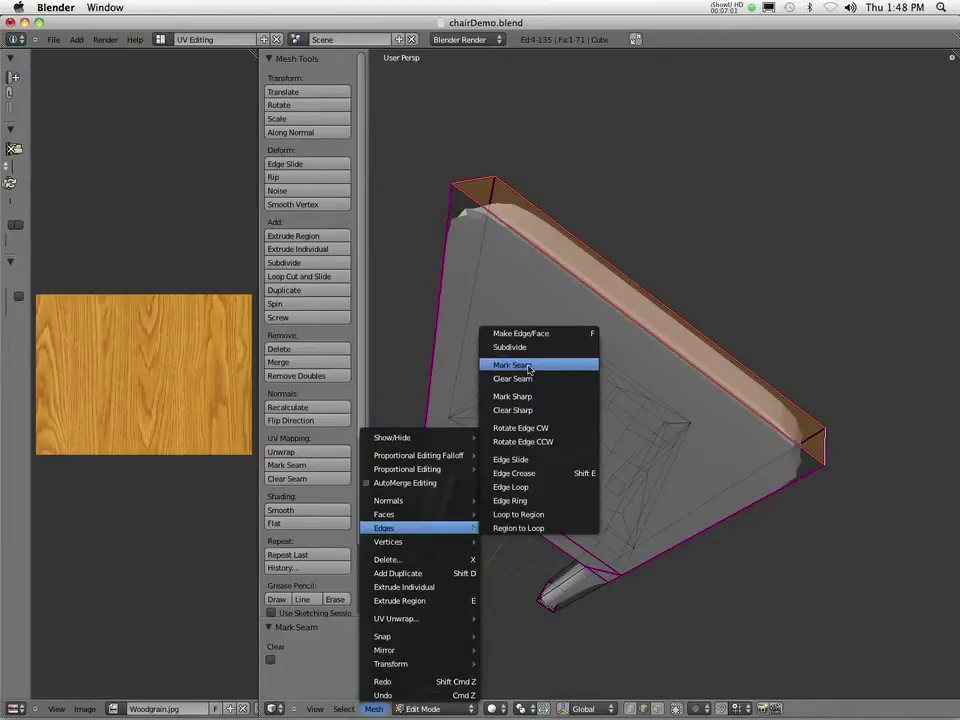
click(527, 396)
middle_drag(551, 476, 515, 406)
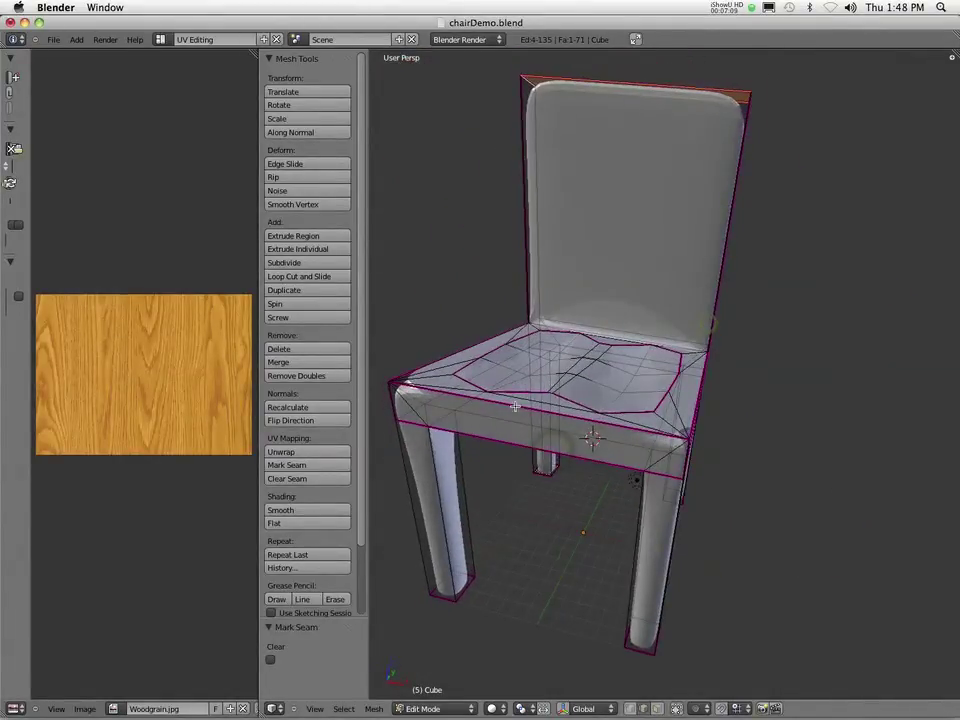
Select the seat's front edge and front corner edges, dropping a stray leg edge.
right_click(523, 407)
shift+right_click(390, 406)
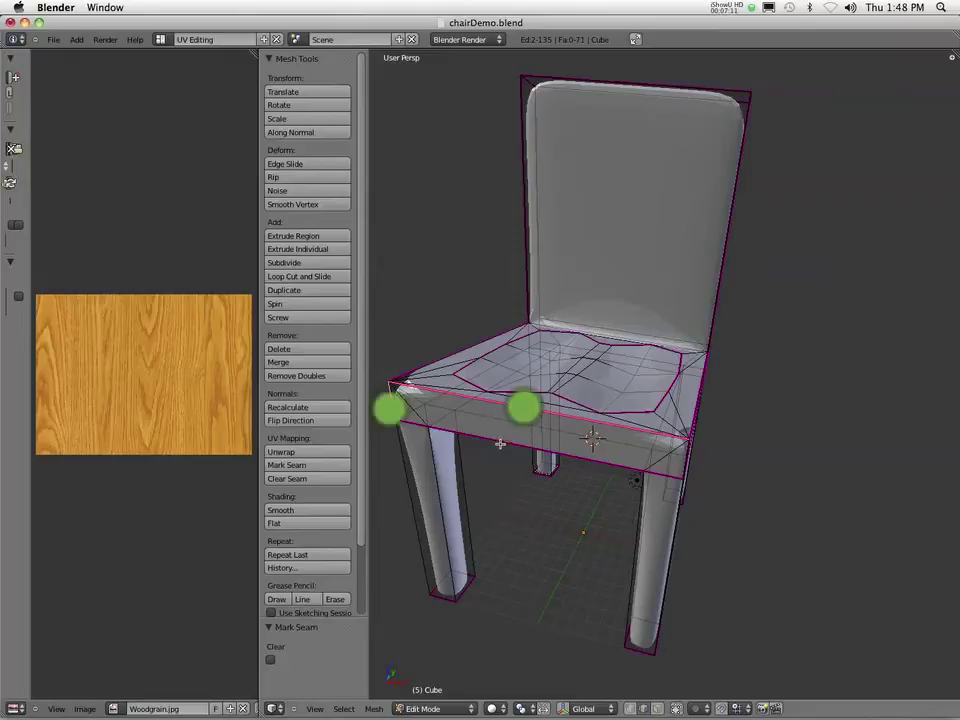
shift+right_click(501, 441)
middle_drag(501, 441, 622, 473)
shift+right_click(617, 476)
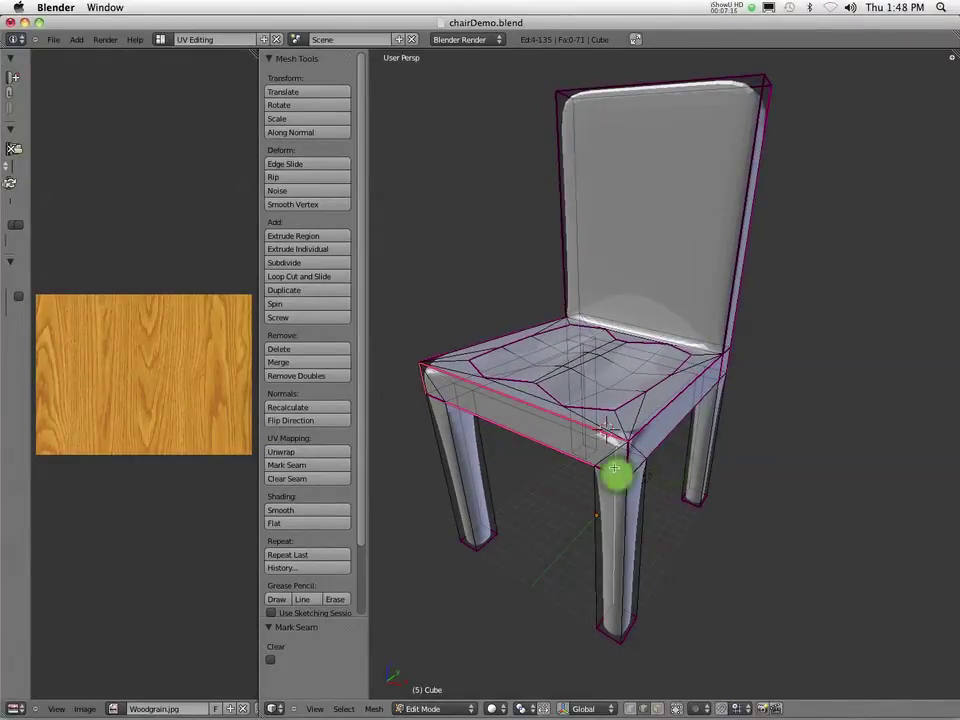
shift+right_click(614, 468)
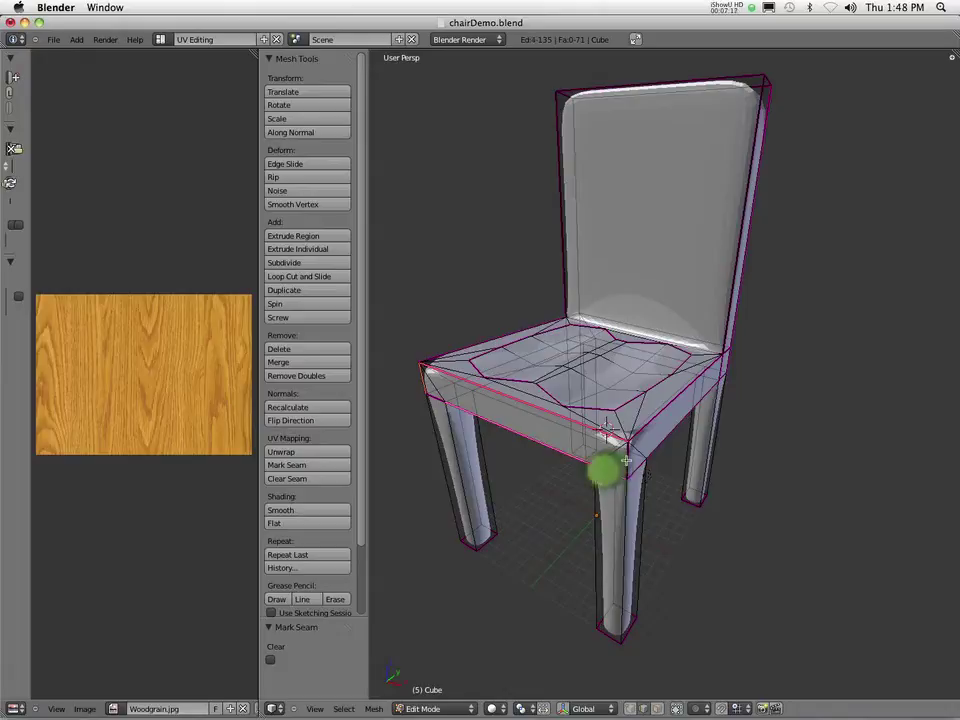
shift+right_click(625, 460)
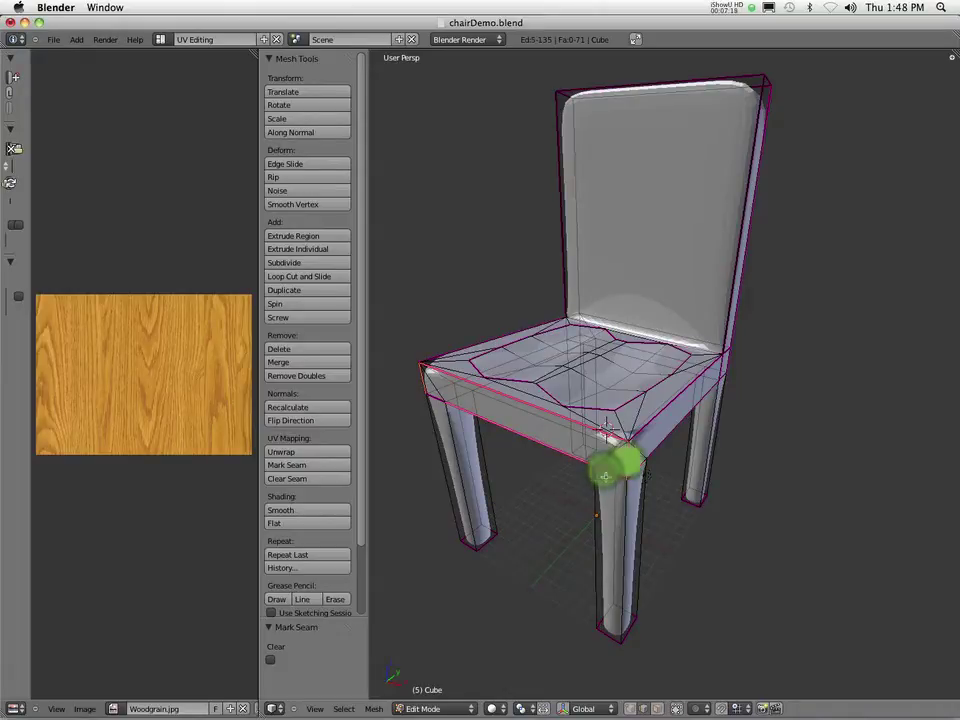
Add the seat's front-left corner edge and mark the selection as seams.
click(373, 708)
mouse_move(404, 525)
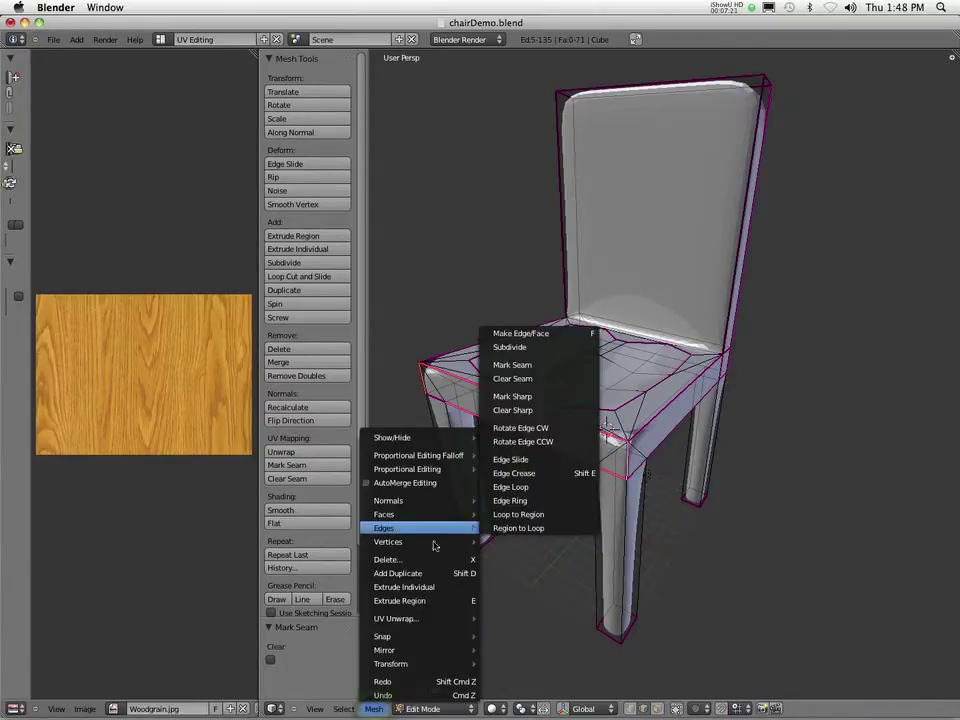
click(512, 365)
shift+right_click(437, 400)
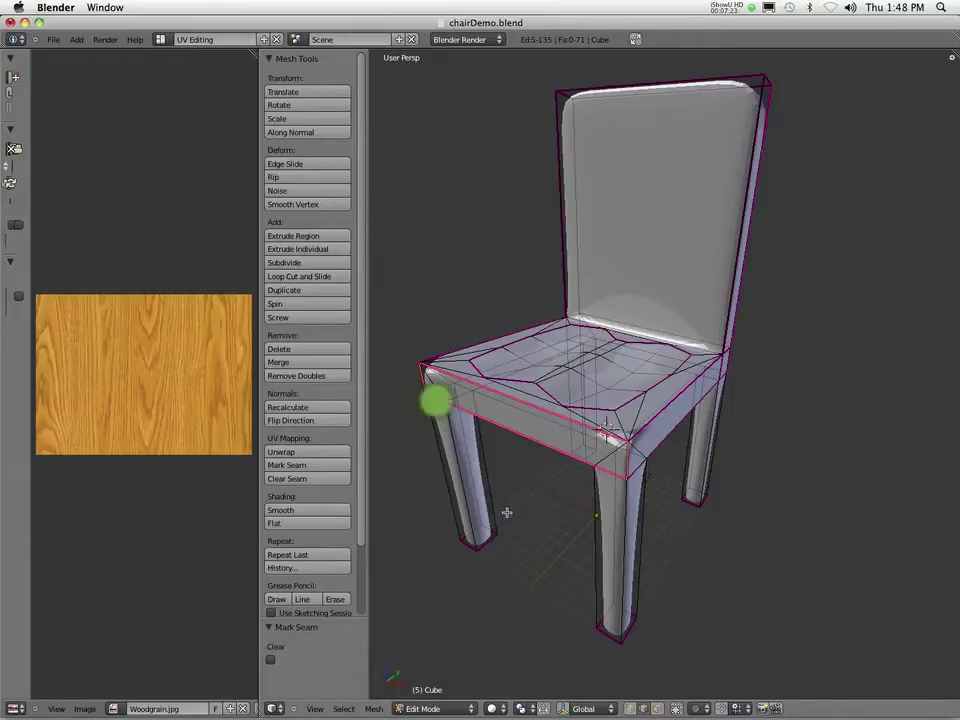
middle_drag(562, 490, 438, 636)
click(379, 711)
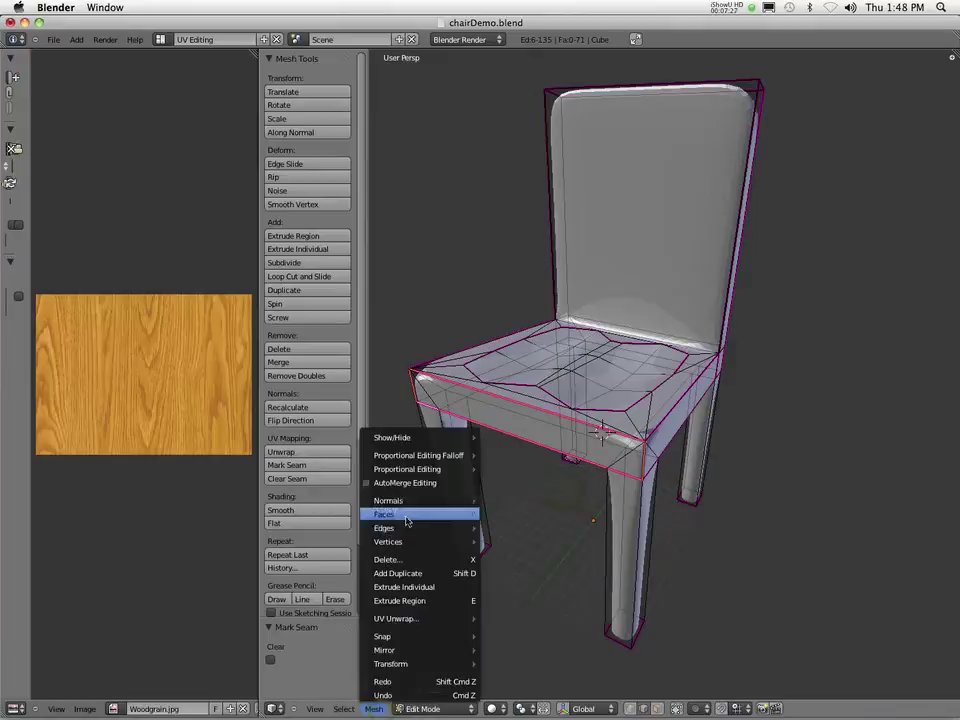
mouse_move(430, 528)
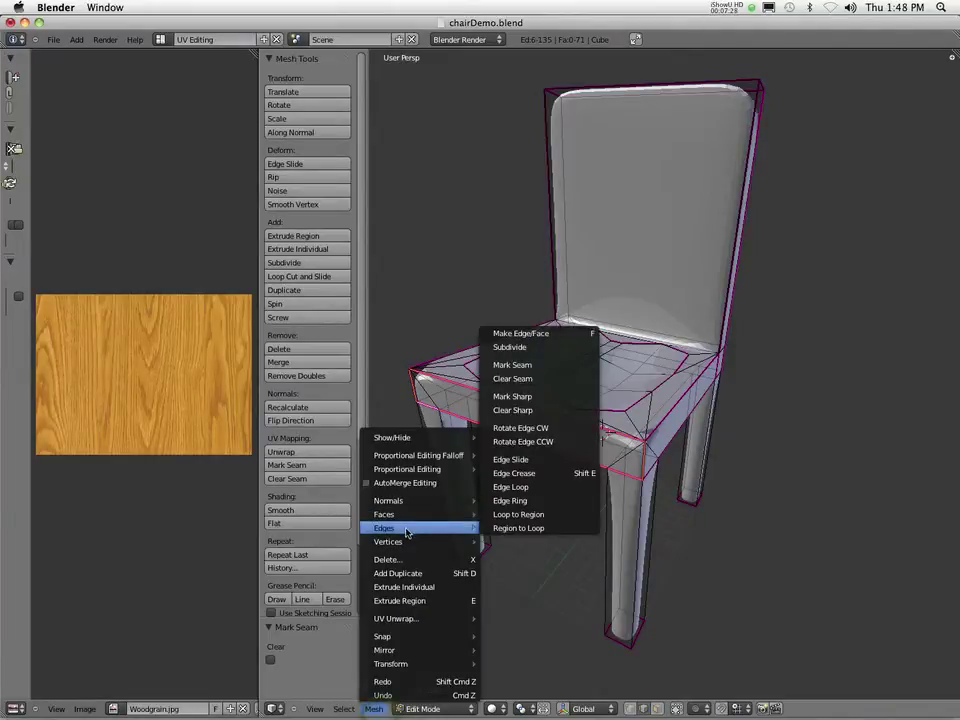
click(512, 365)
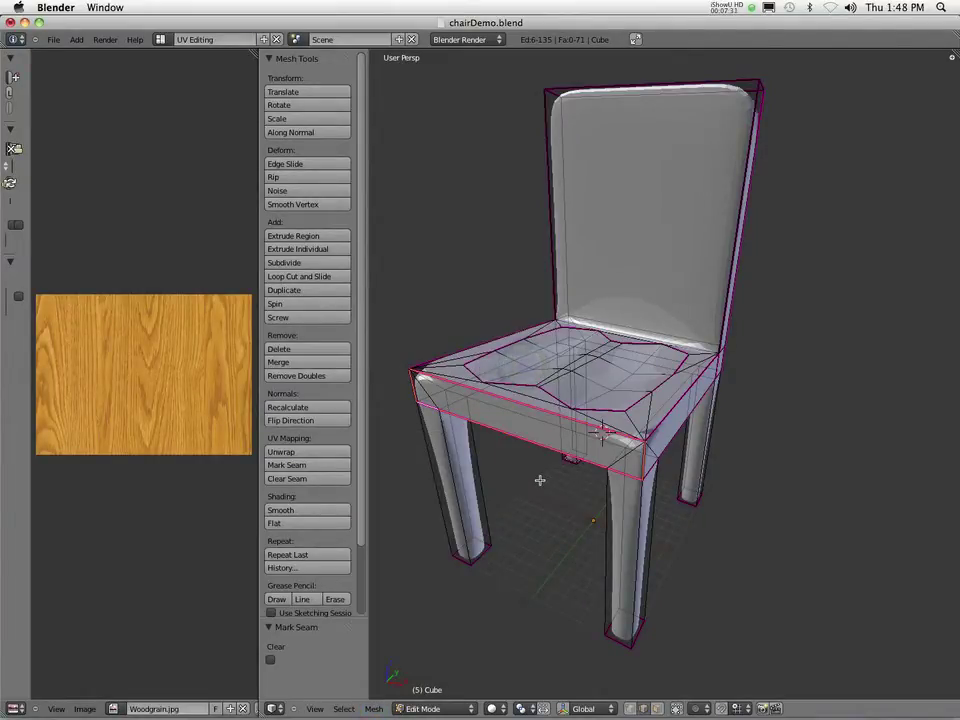
Select the bottom edges of the front leg and edges on both back legs.
right_click(638, 638)
shift+right_click(619, 643)
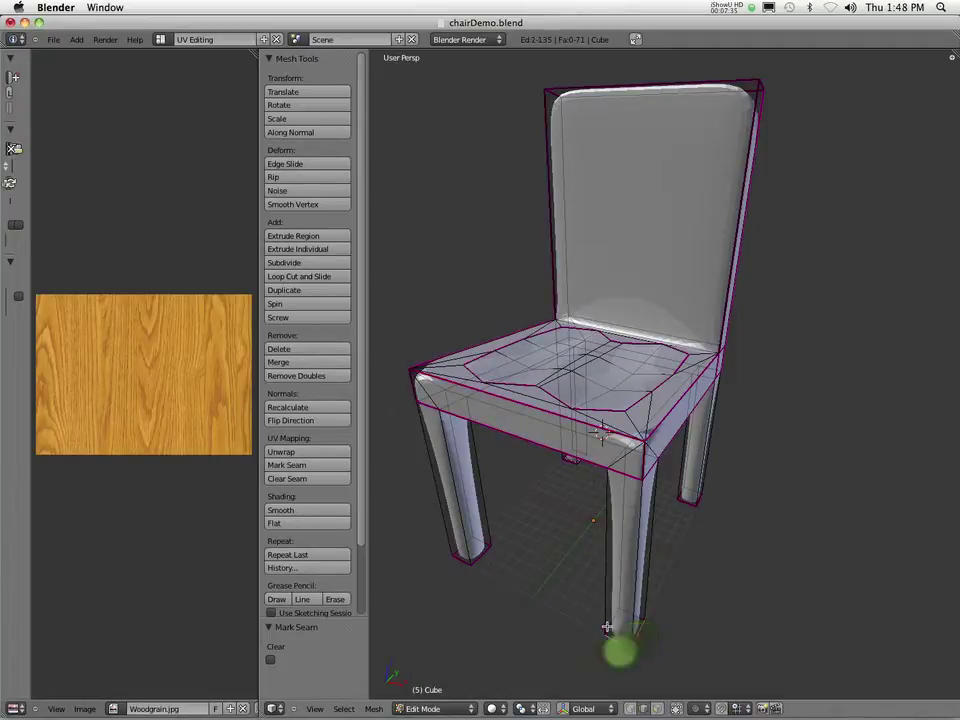
shift+right_click(606, 626)
shift+right_click(632, 611)
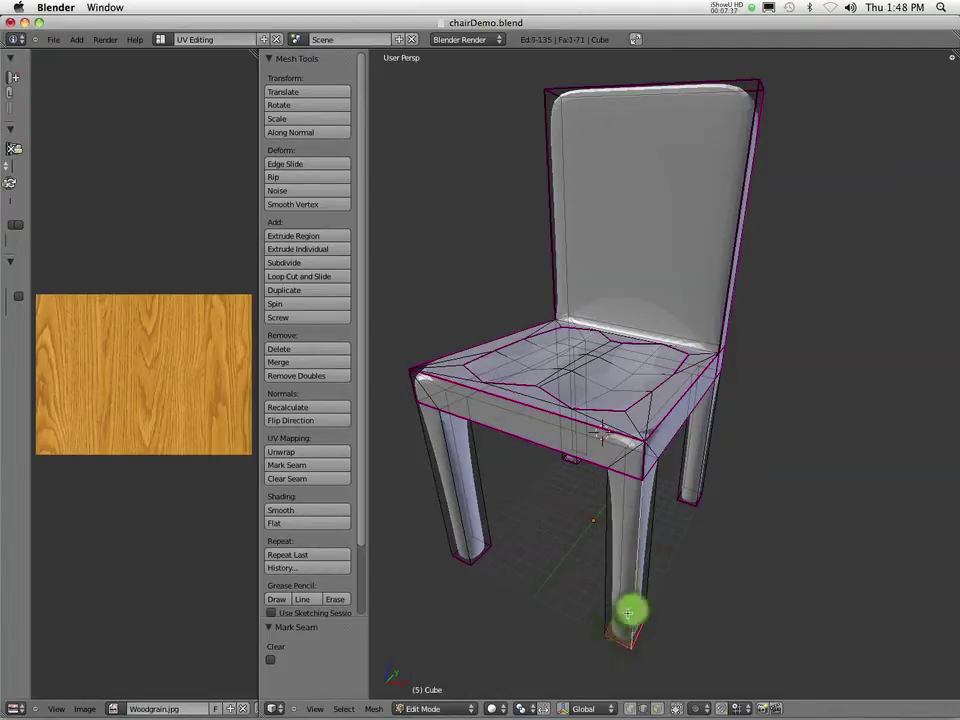
shift+right_click(630, 612)
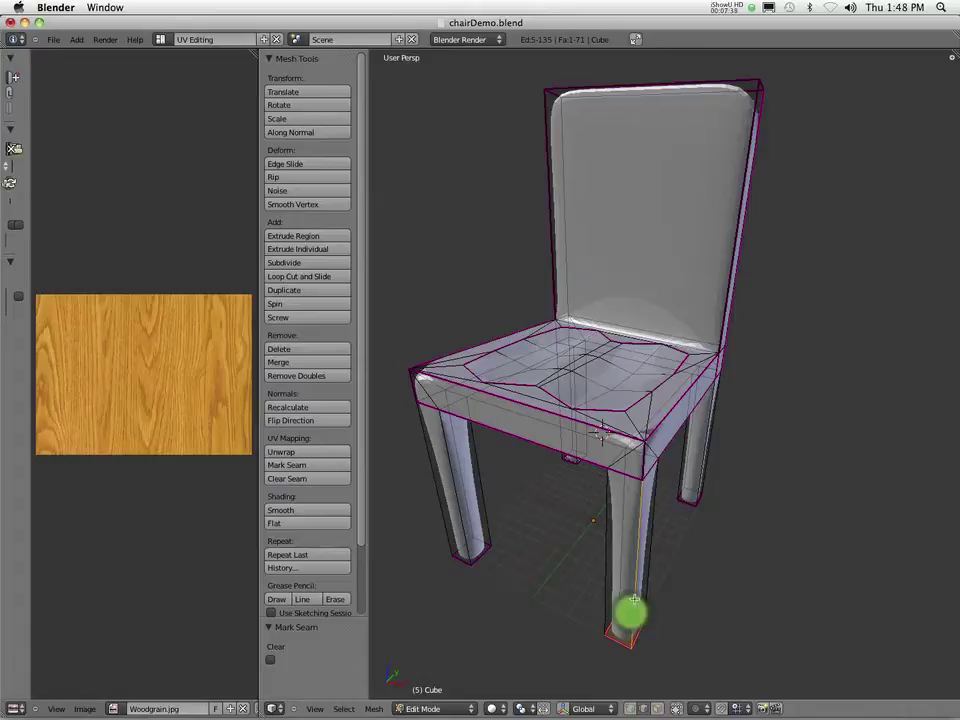
shift+right_click(690, 506)
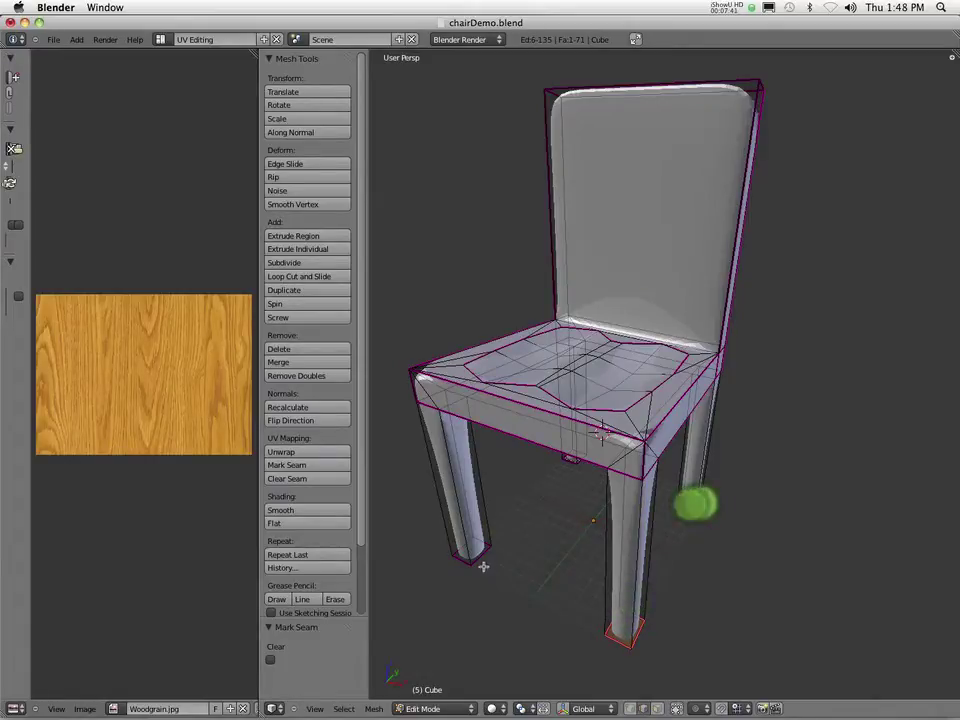
shift+right_click(459, 546)
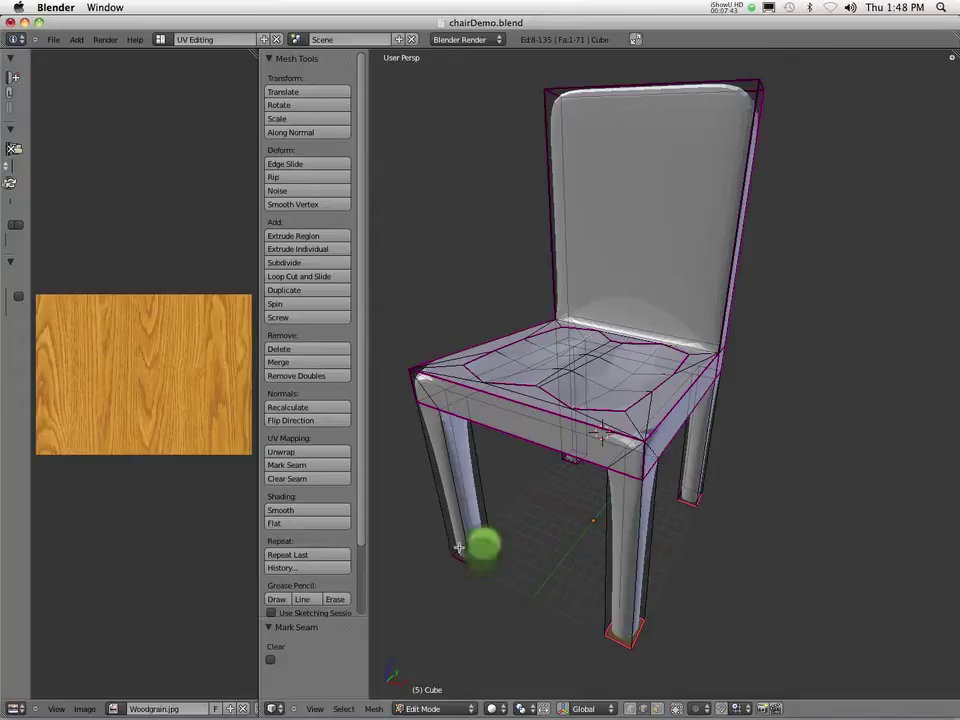
shift+right_click(459, 546)
Add the back-right leg's base edge loop and mark all leg bottom edges as seams.
middle_drag(626, 542, 645, 523)
shift+right_click(711, 467)
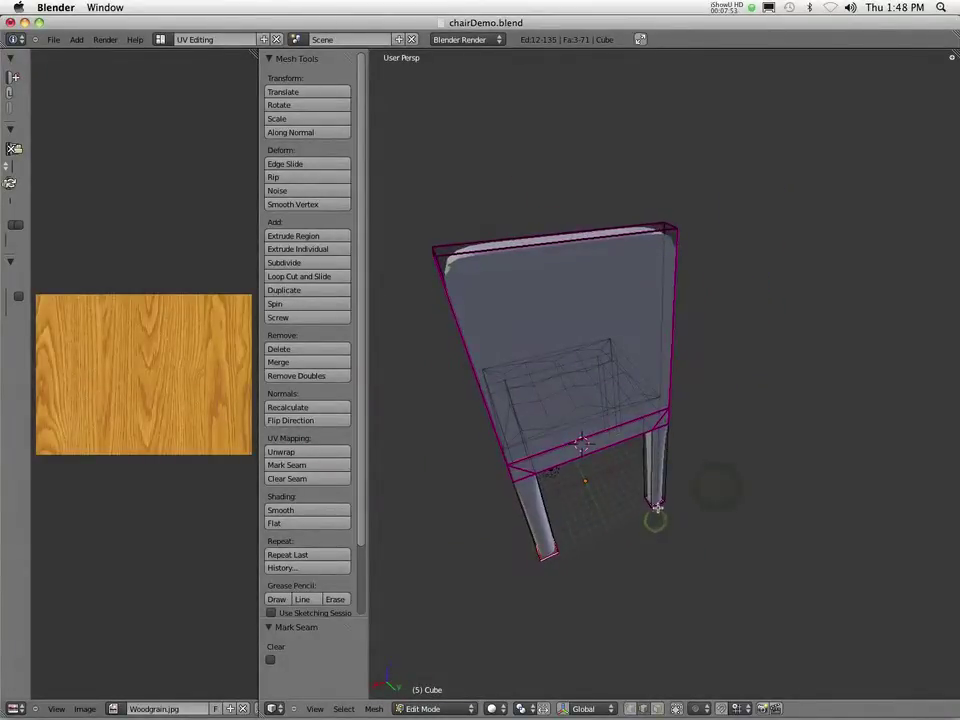
alt+shift+right_click(652, 506)
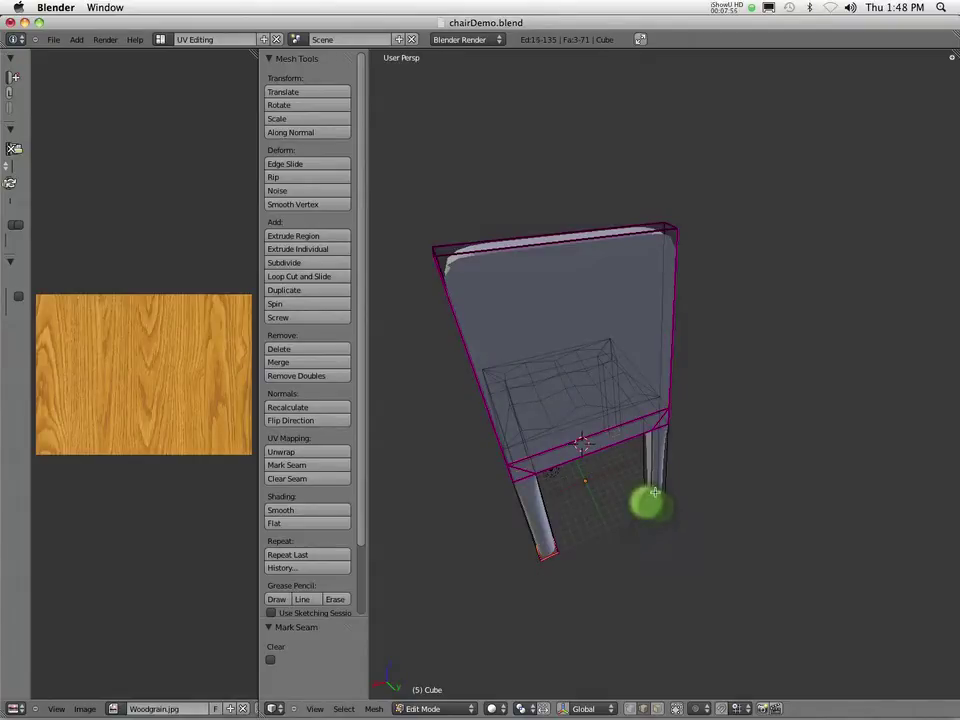
middle_drag(686, 519, 689, 506)
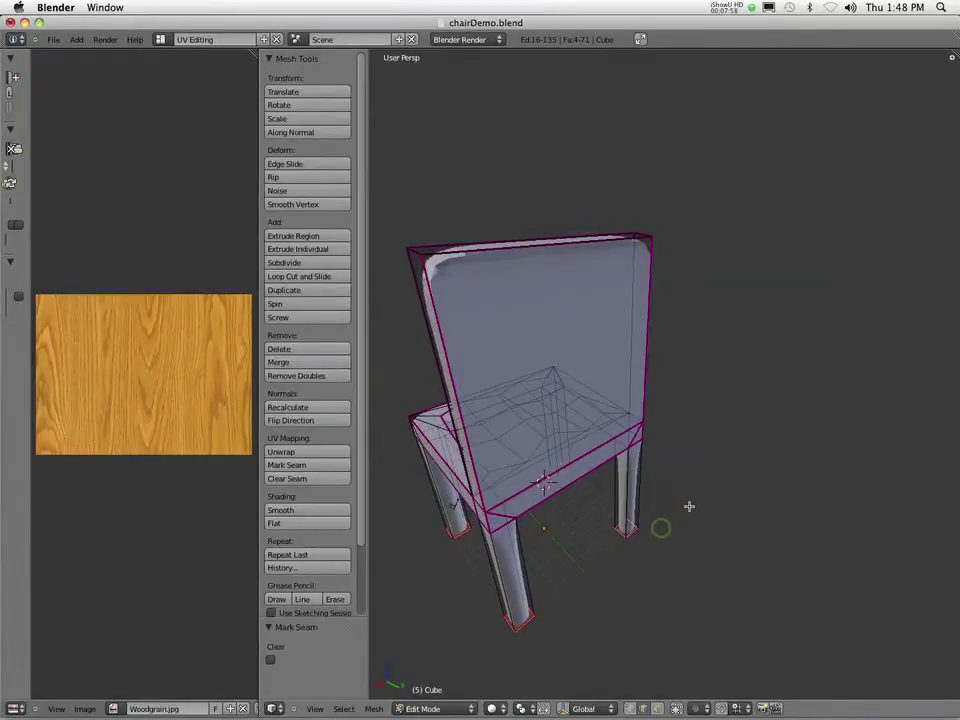
click(373, 708)
mouse_move(403, 530)
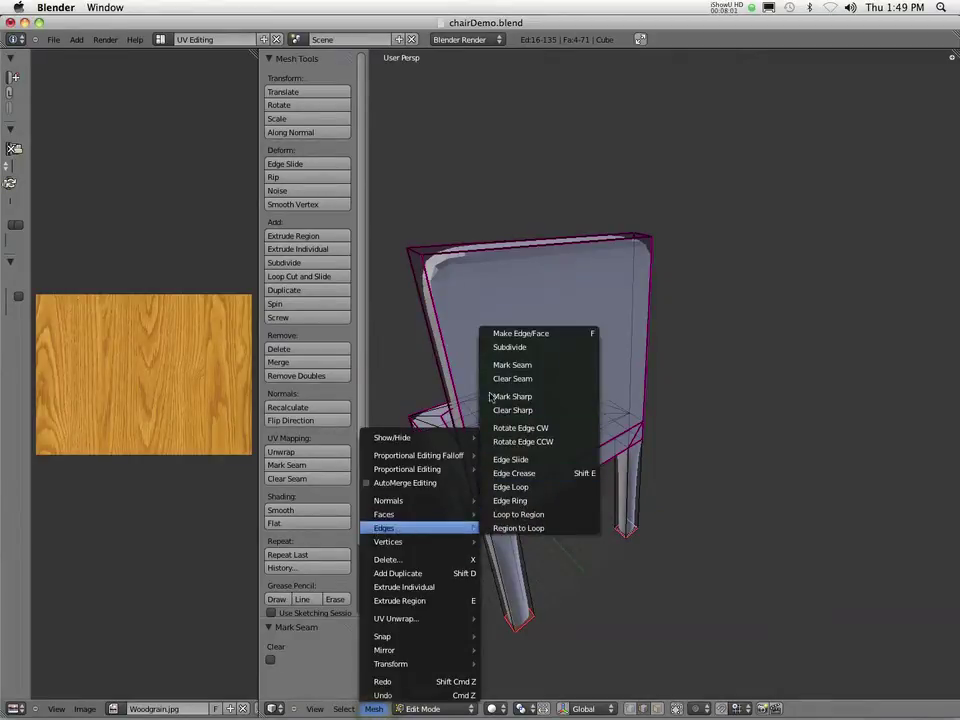
click(520, 364)
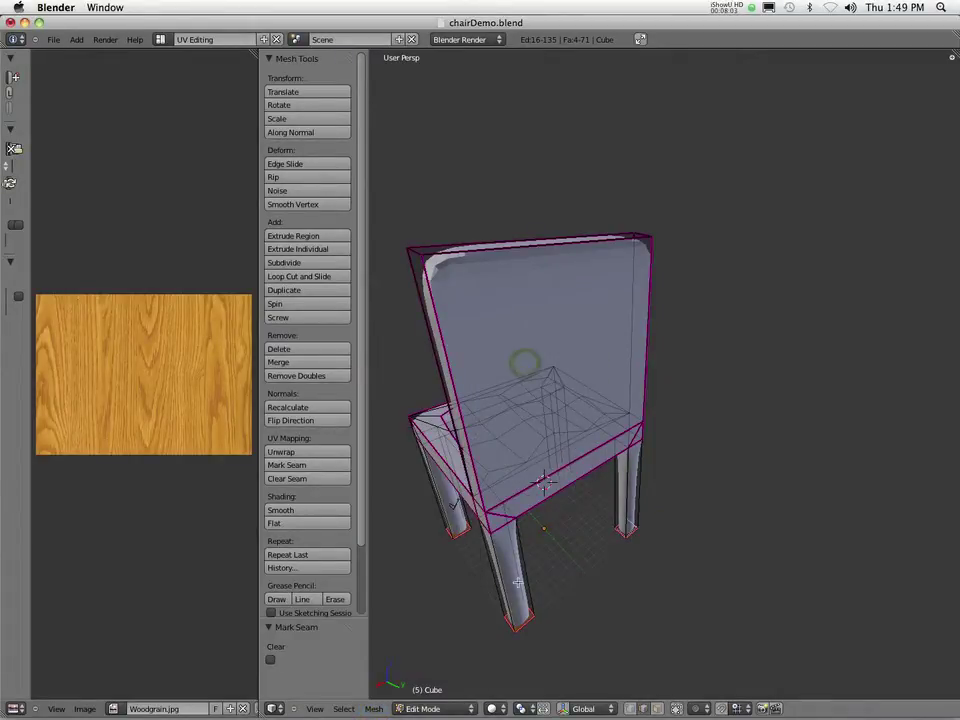
Select one vertical edge on the front-left leg and mark it as a seam.
middle_drag(518, 580, 530, 545)
middle_drag(490, 600, 455, 615)
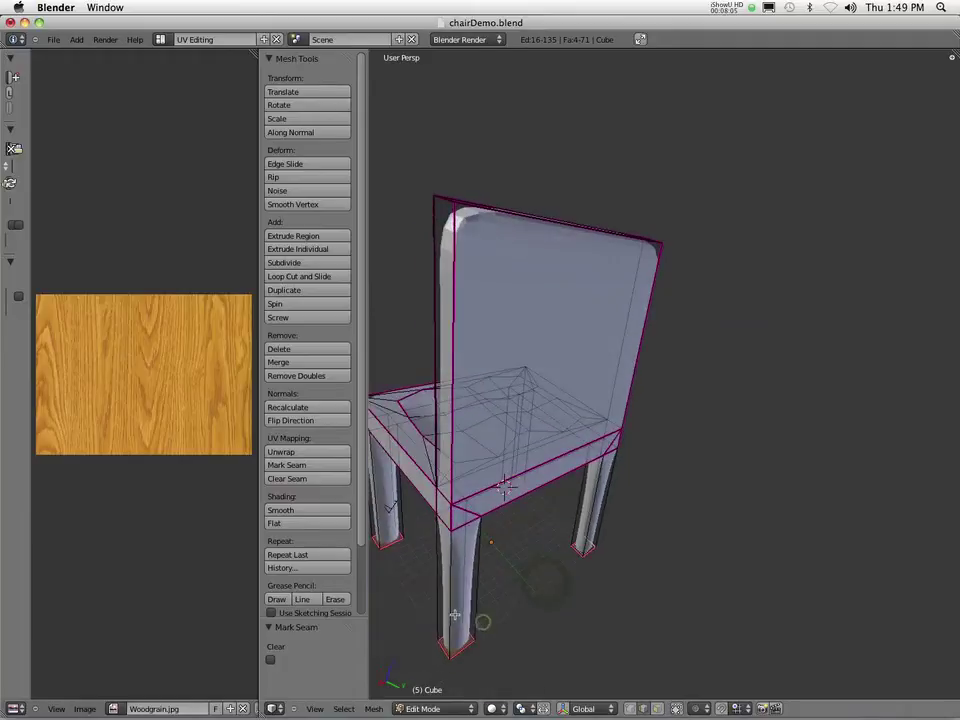
right_click(401, 499)
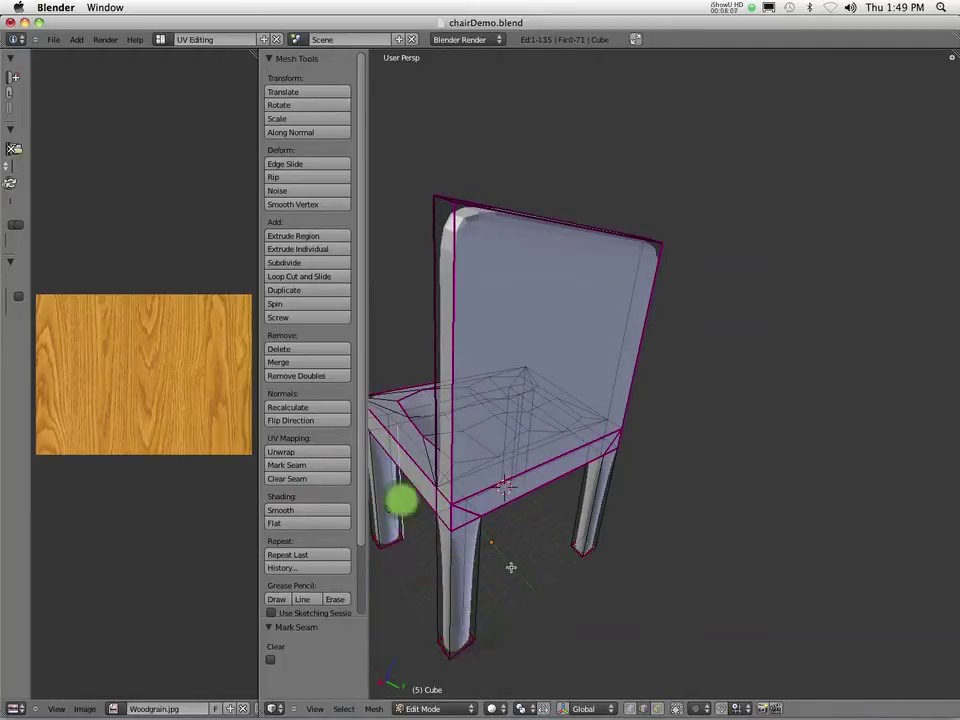
click(373, 708)
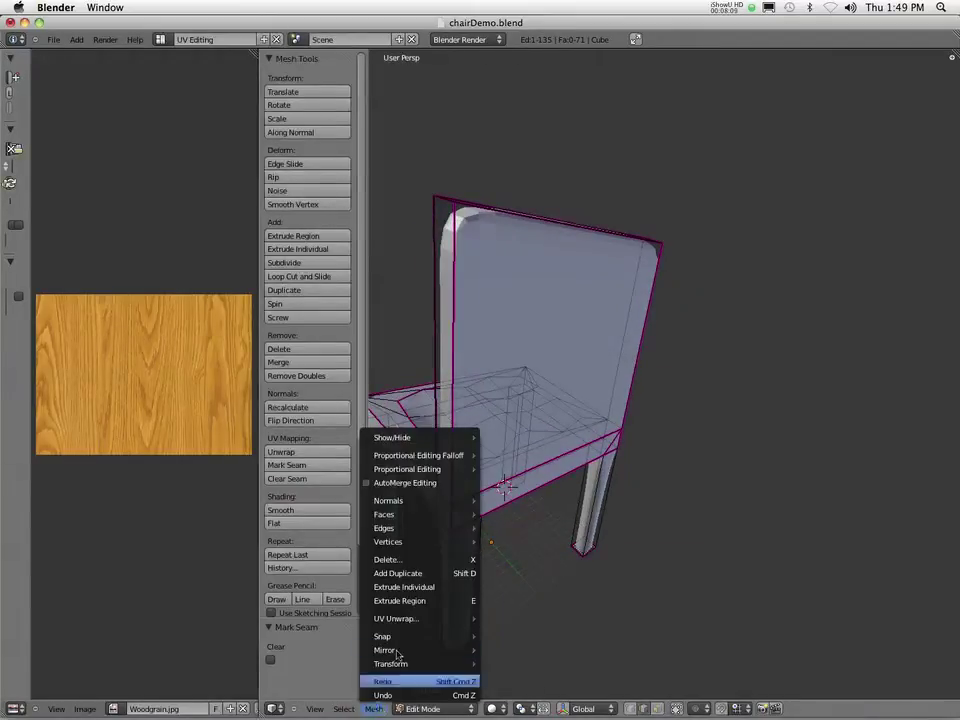
mouse_move(386, 527)
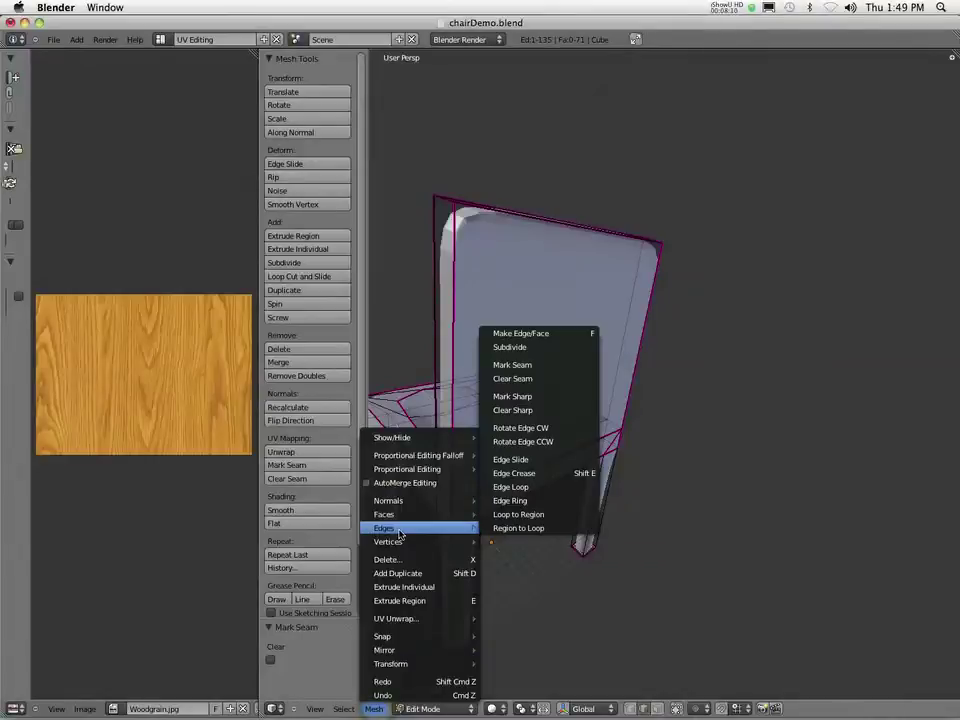
click(519, 380)
click(572, 503)
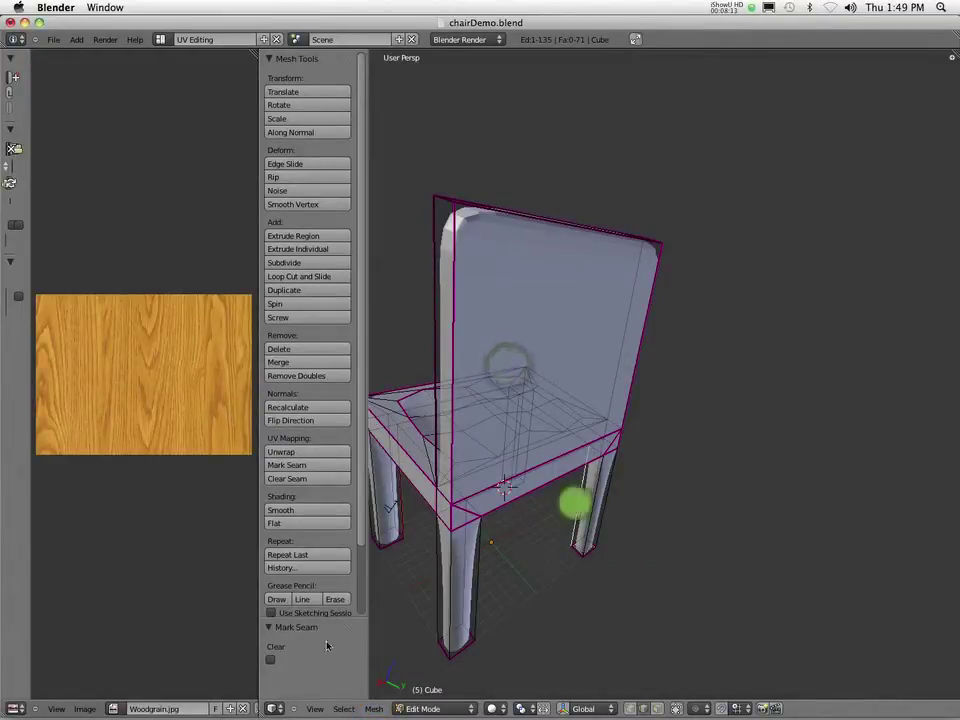
click(375, 709)
mouse_move(397, 512)
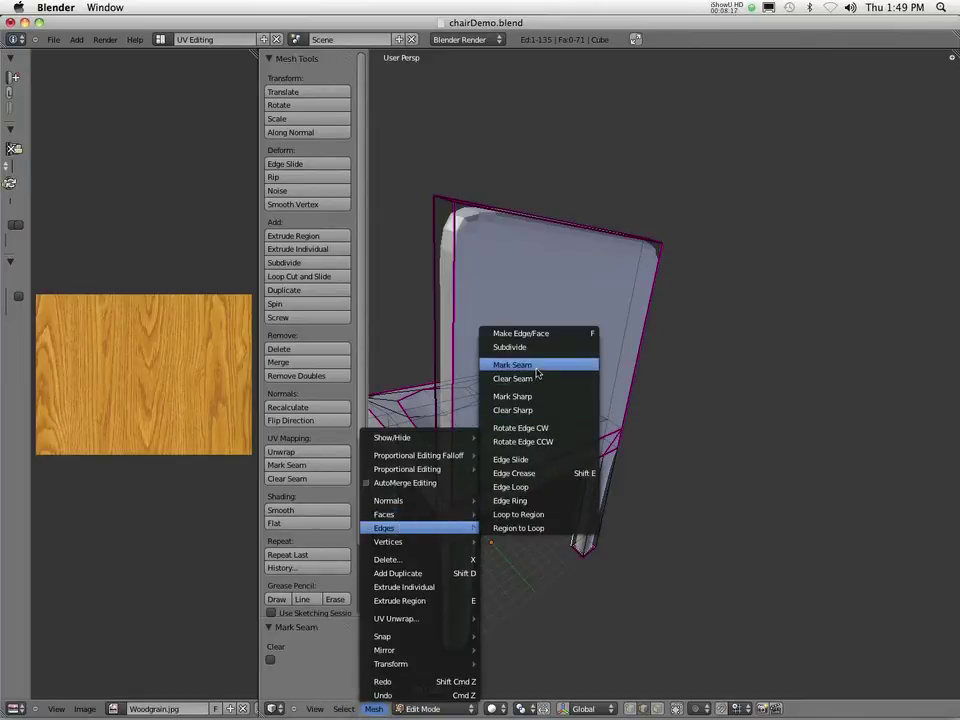
click(536, 370)
Mark the selected chair back and leg edges as UV seams with Mesh > Edges > Mark Seam.
middle_drag(533, 529, 515, 389)
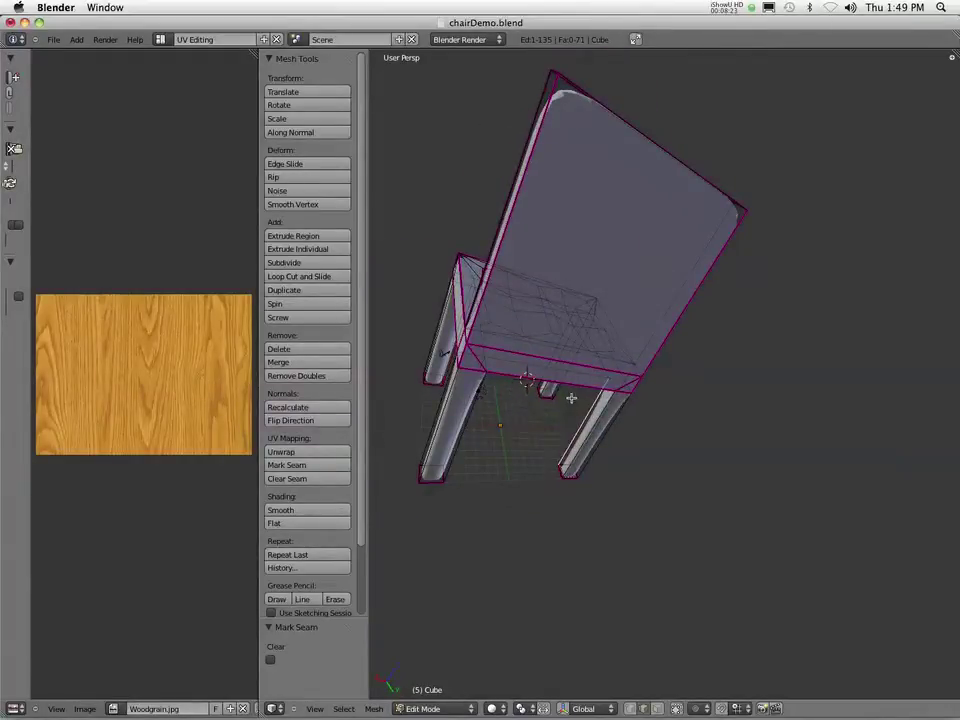
middle_drag(690, 391, 723, 471)
middle_drag(563, 498, 597, 594)
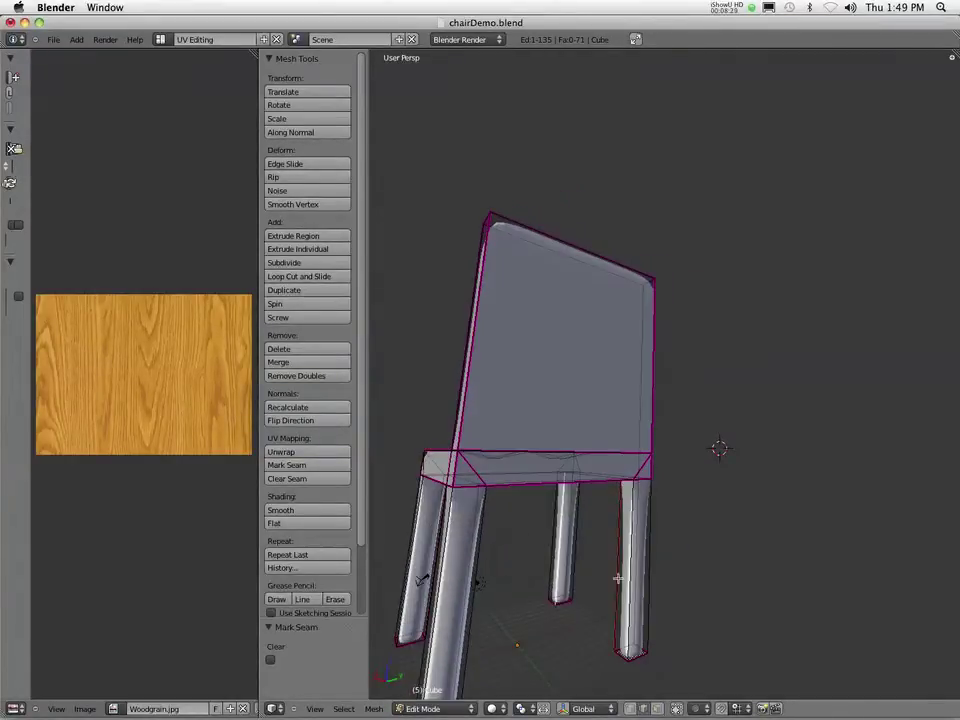
click(372, 709)
mouse_move(419, 534)
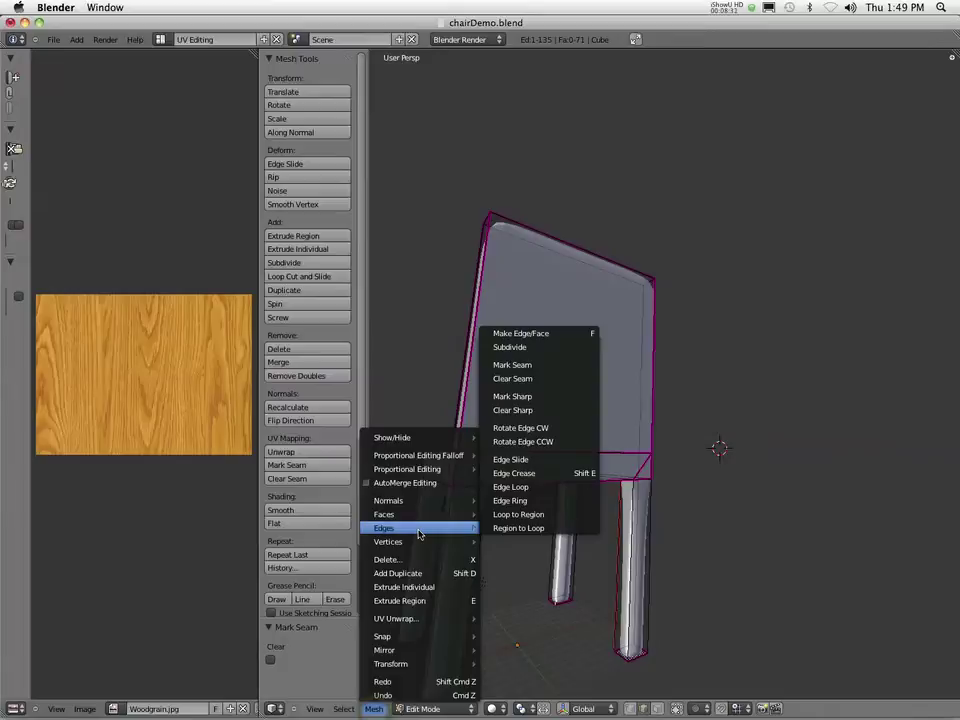
click(505, 365)
Select an edge on the front chair leg and mark it as a seam too.
middle_drag(505, 365, 485, 535)
right_click(508, 425)
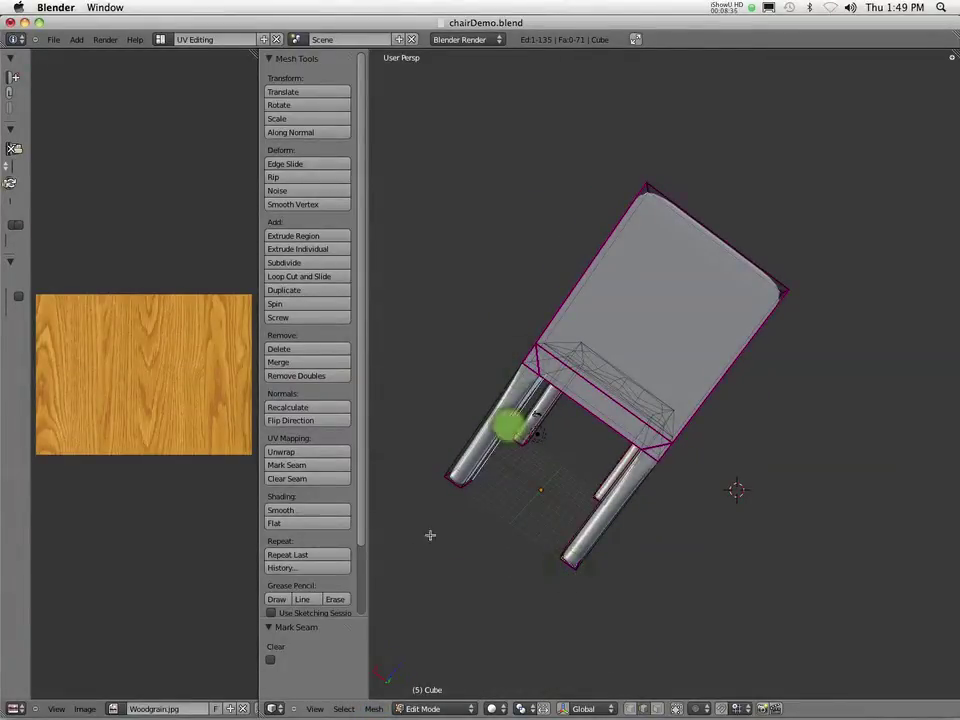
click(373, 709)
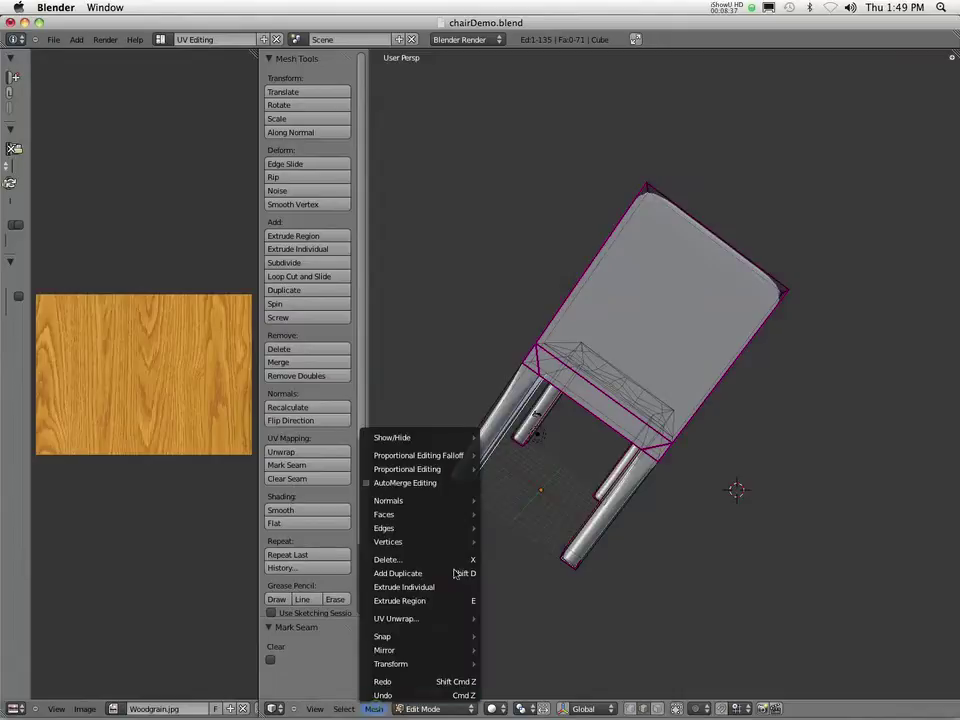
mouse_move(429, 527)
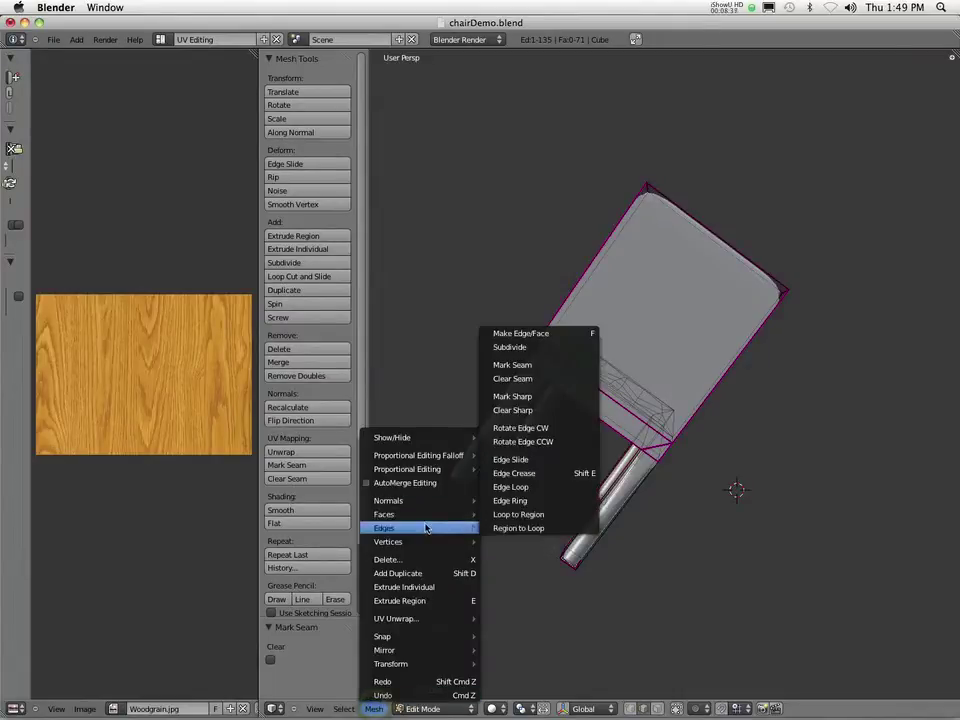
click(540, 364)
middle_drag(536, 432, 727, 476)
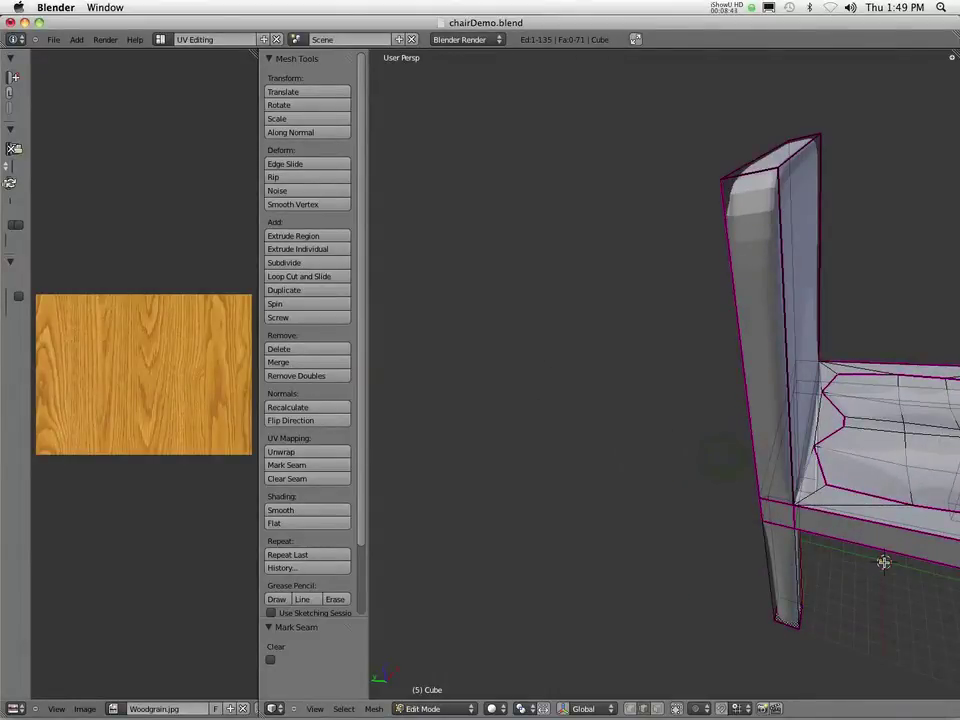
Use File > Save As to store the seam-marked chair as chairDemo_seamed.blend.
scroll(878, 531, down, 4)
middle_drag(878, 531, 780, 540)
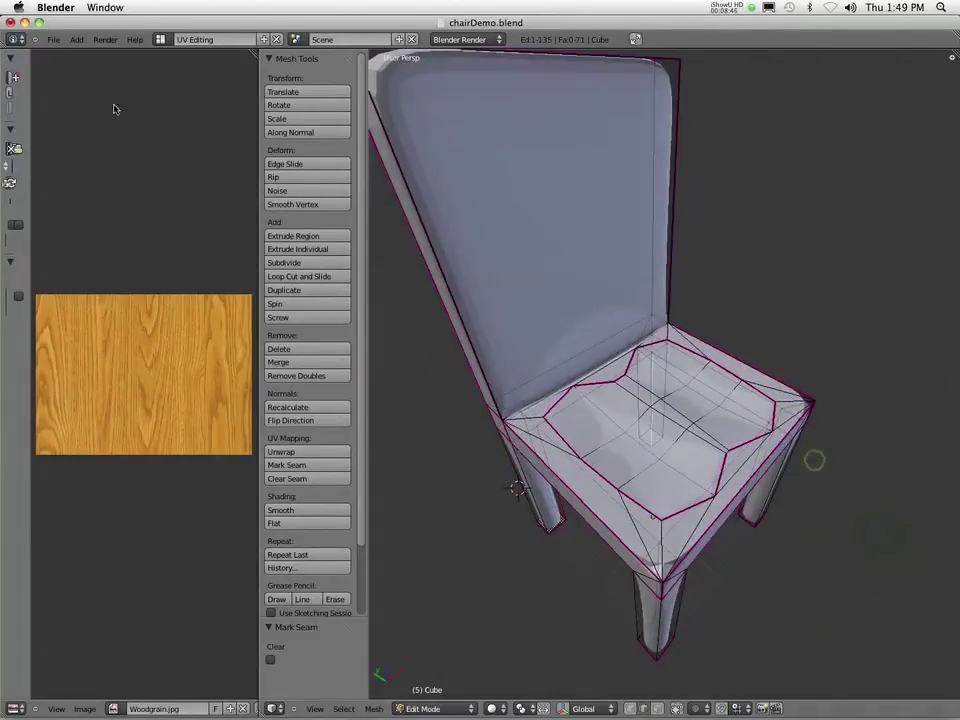
click(52, 39)
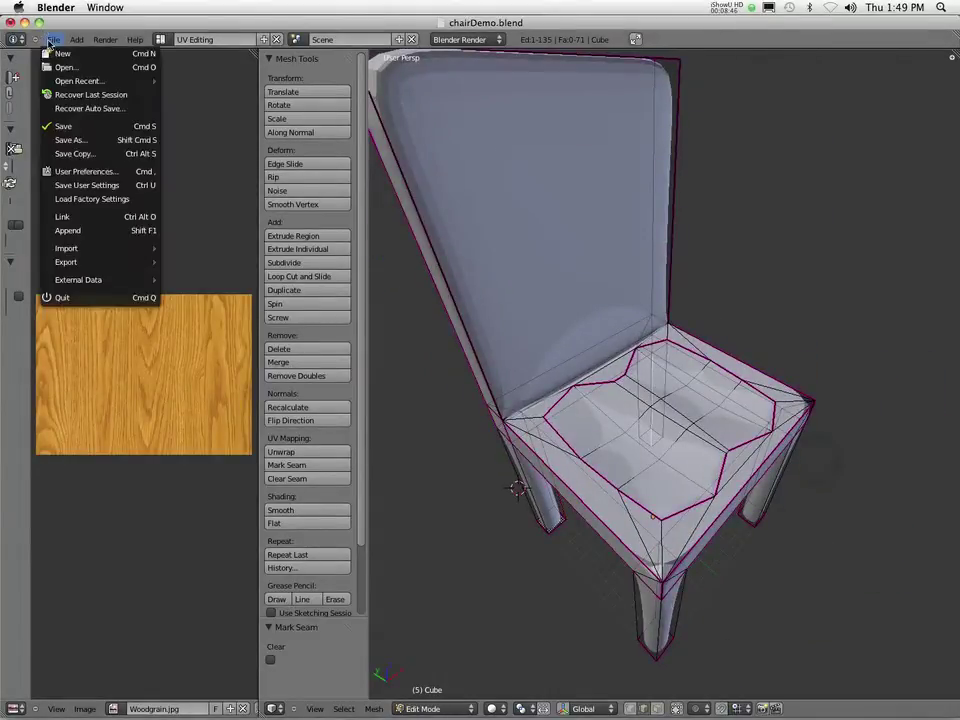
click(80, 143)
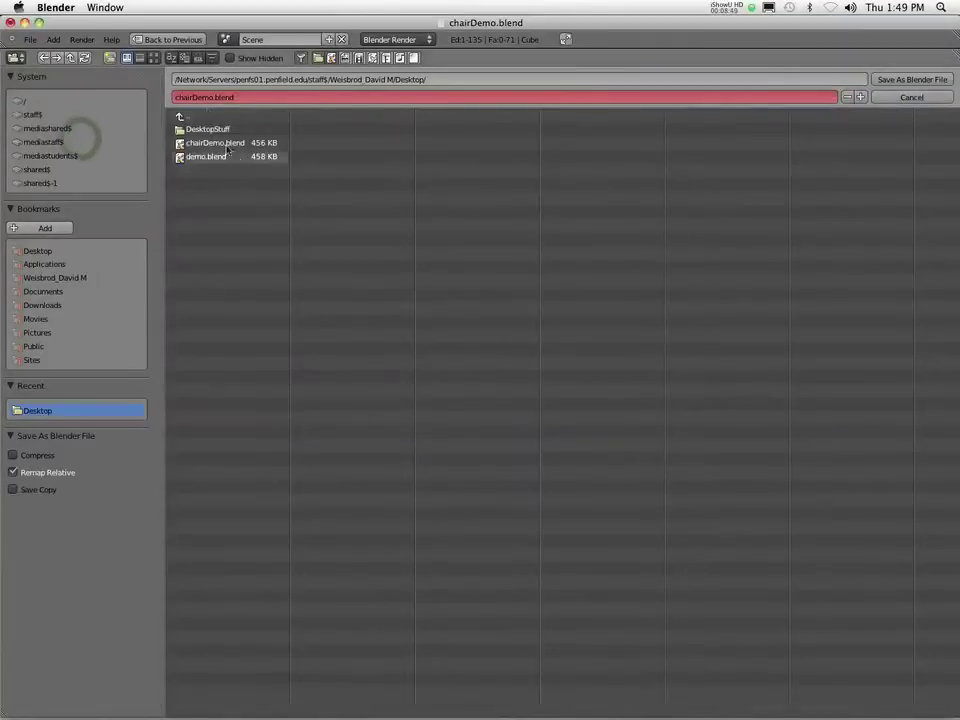
click(201, 97)
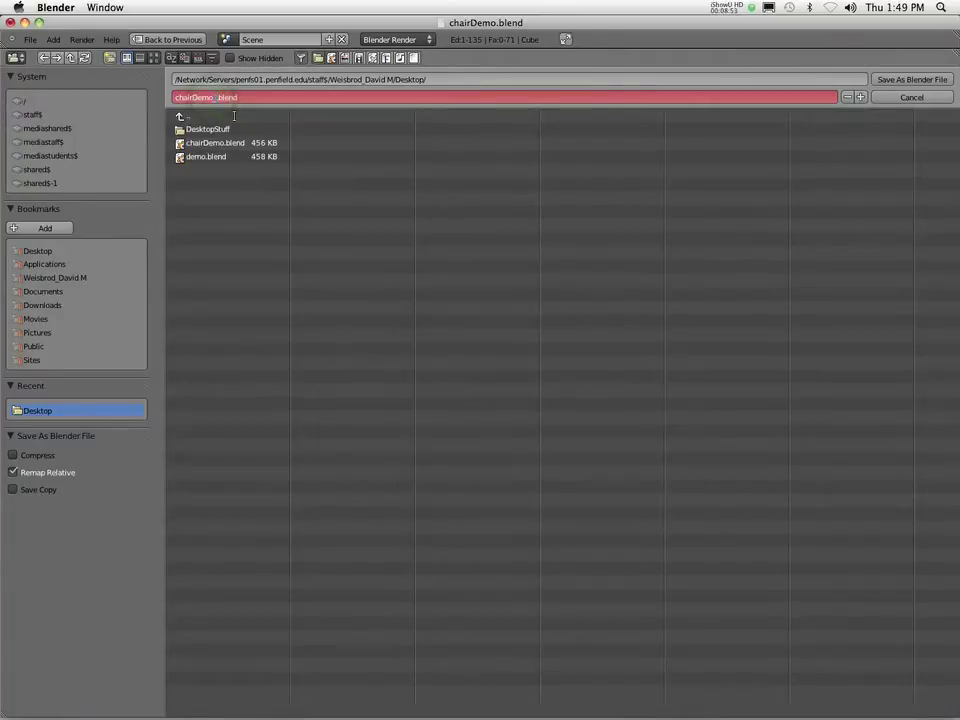
key(Return)
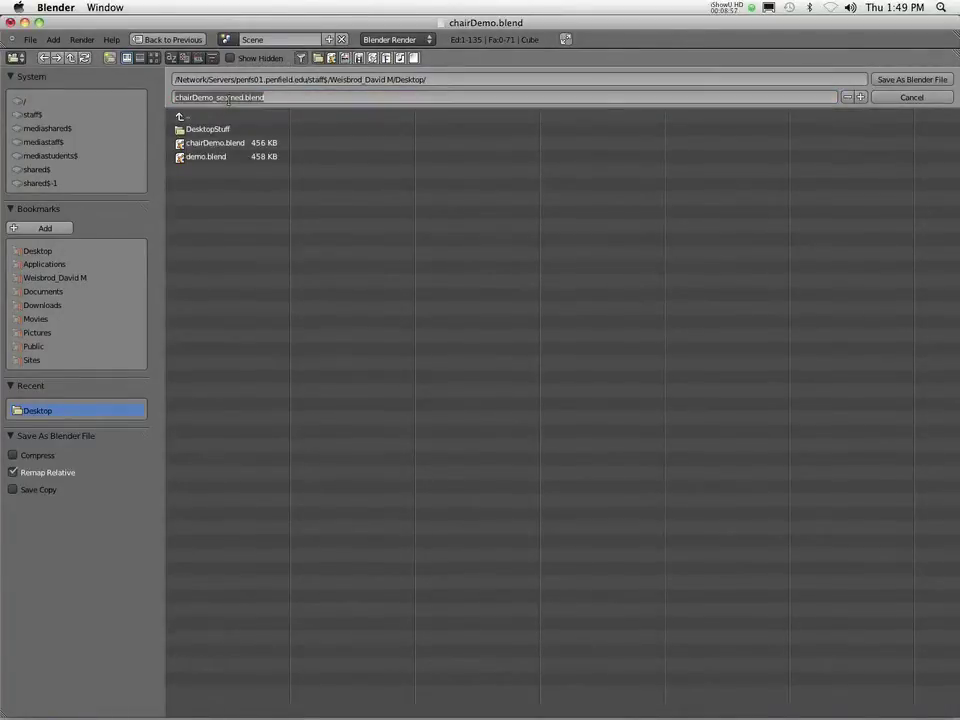
click(228, 97)
click(228, 97)
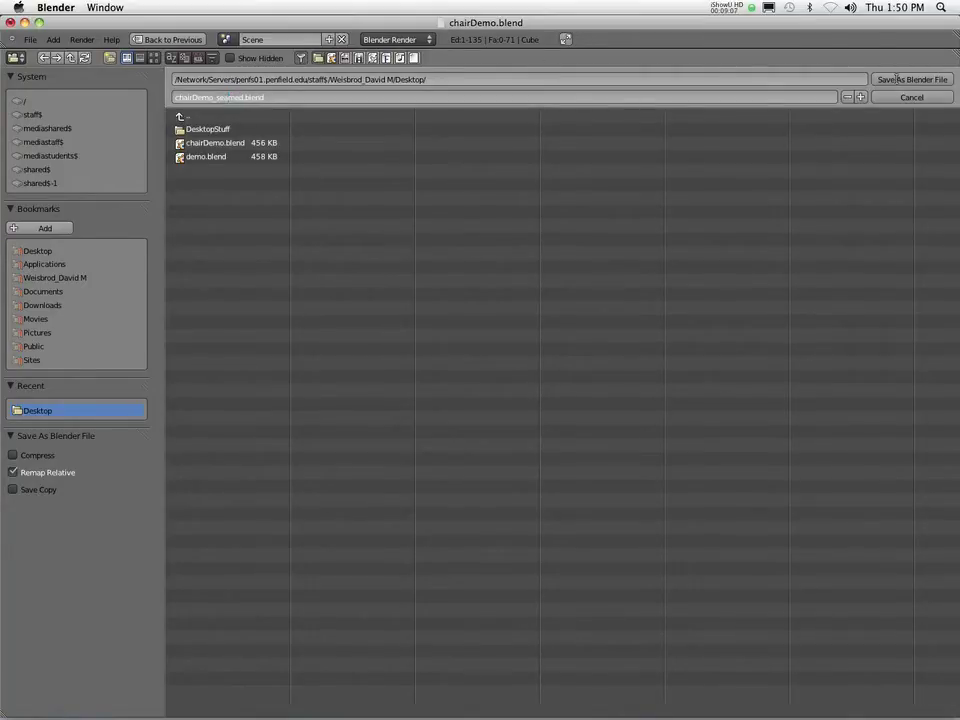
click(899, 79)
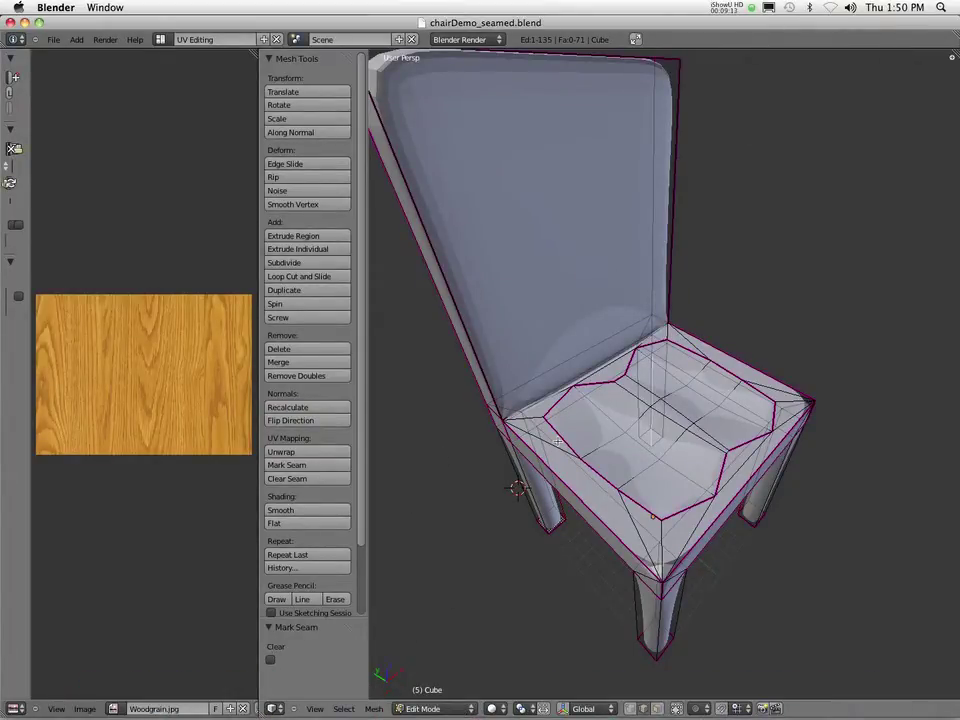
Select the entire chair mesh and run UV Unwrap > Unwrap onto the woodgrain image.
key(a)
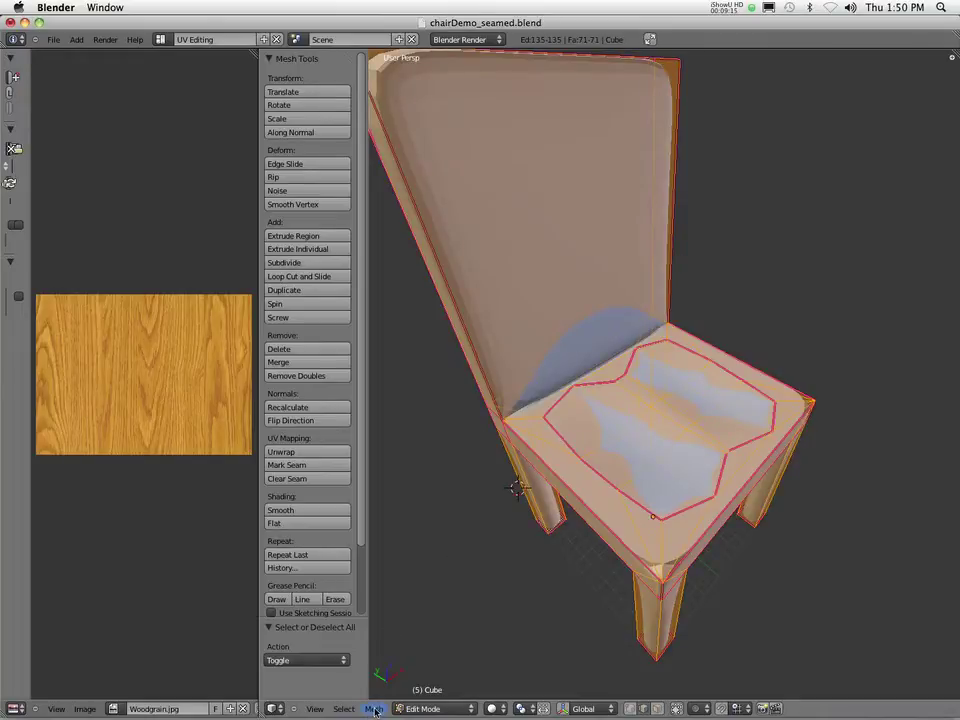
click(373, 709)
mouse_move(388, 617)
click(375, 709)
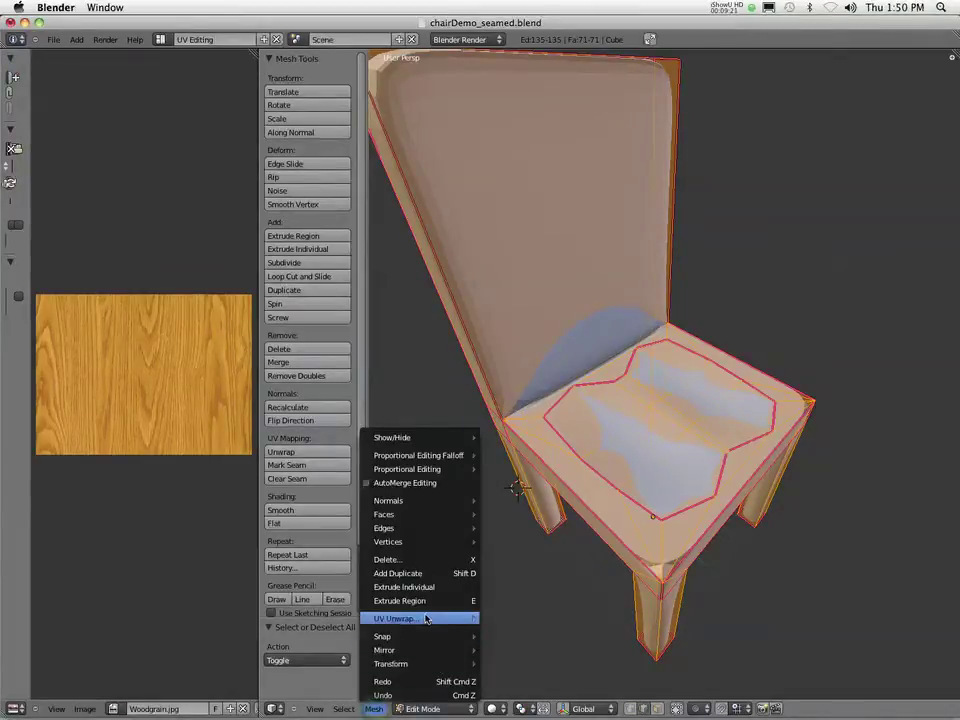
mouse_move(410, 618)
click(519, 507)
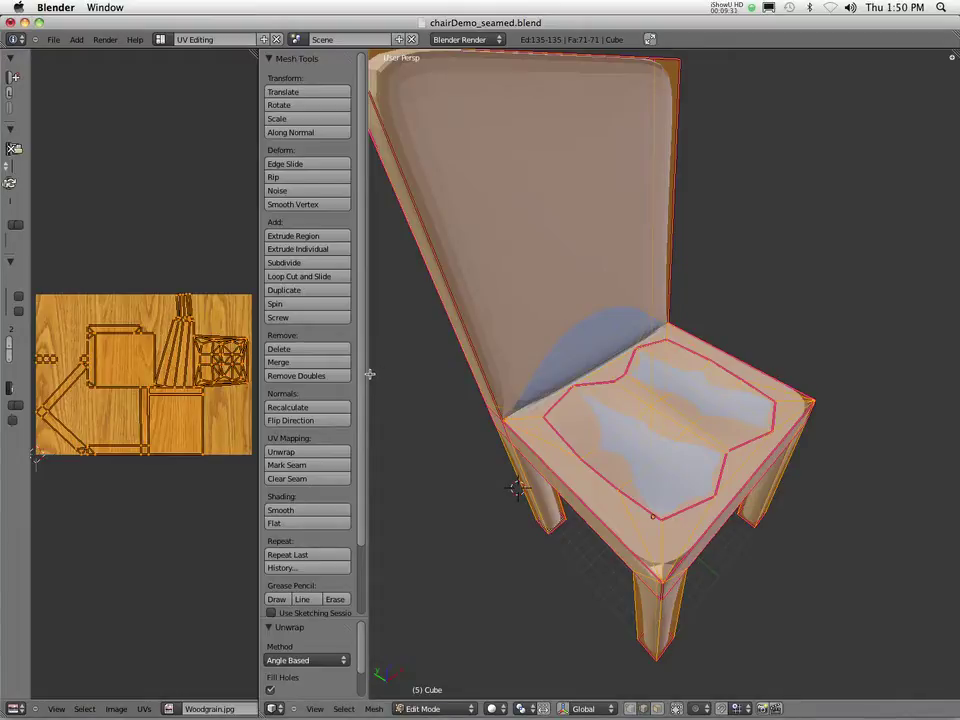
Widen the Tool Shelf and UV editor panels and zoom into the UV image.
drag(365, 373, 583, 375)
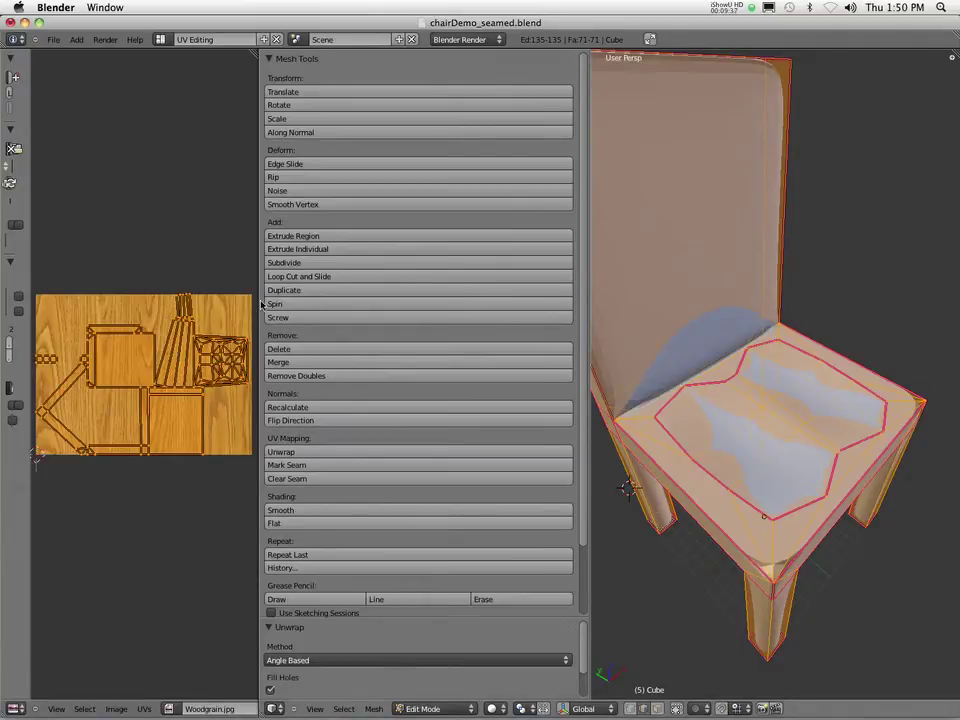
drag(257, 300, 470, 300)
scroll(330, 352, up, 3)
scroll(330, 352, up, 1)
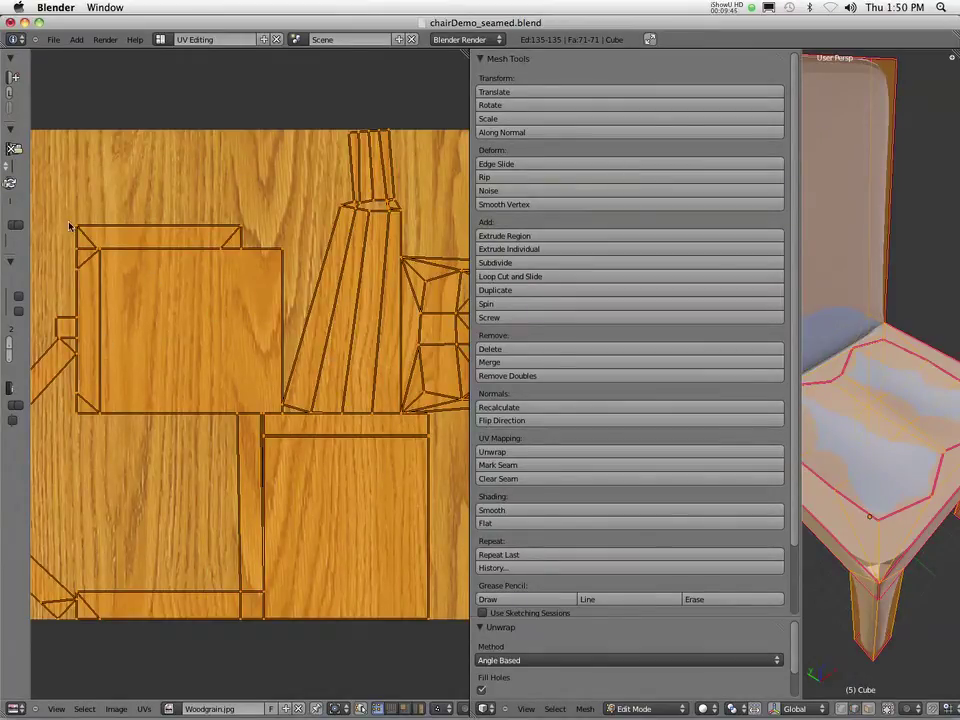
Move a corner vertex of the top UV strip to a new position.
key(a)
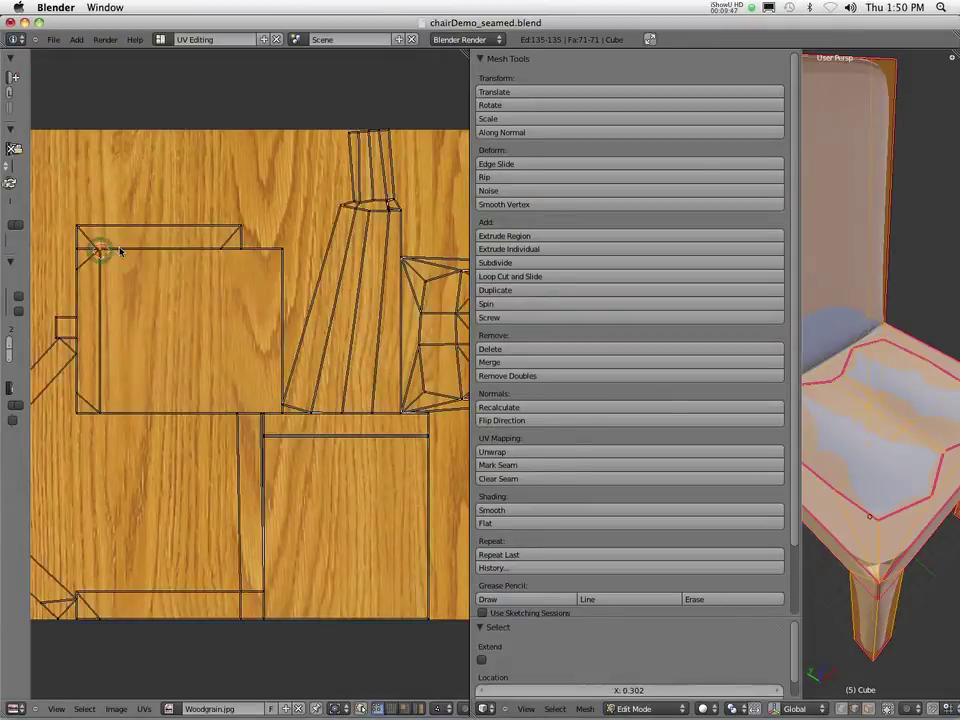
right_click(118, 250)
key(g)
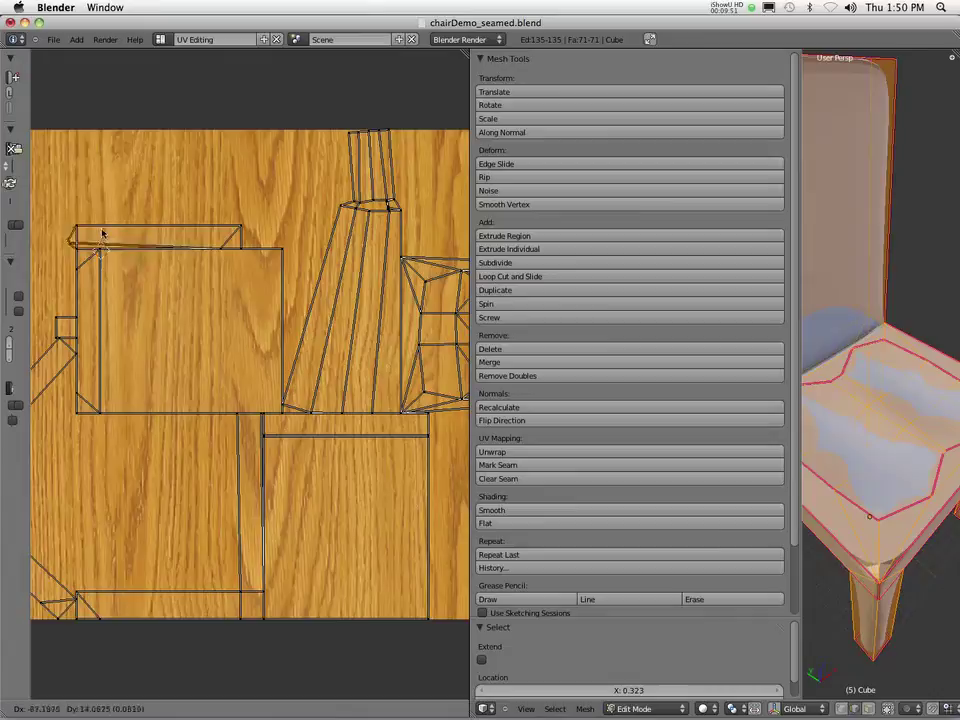
click(104, 234)
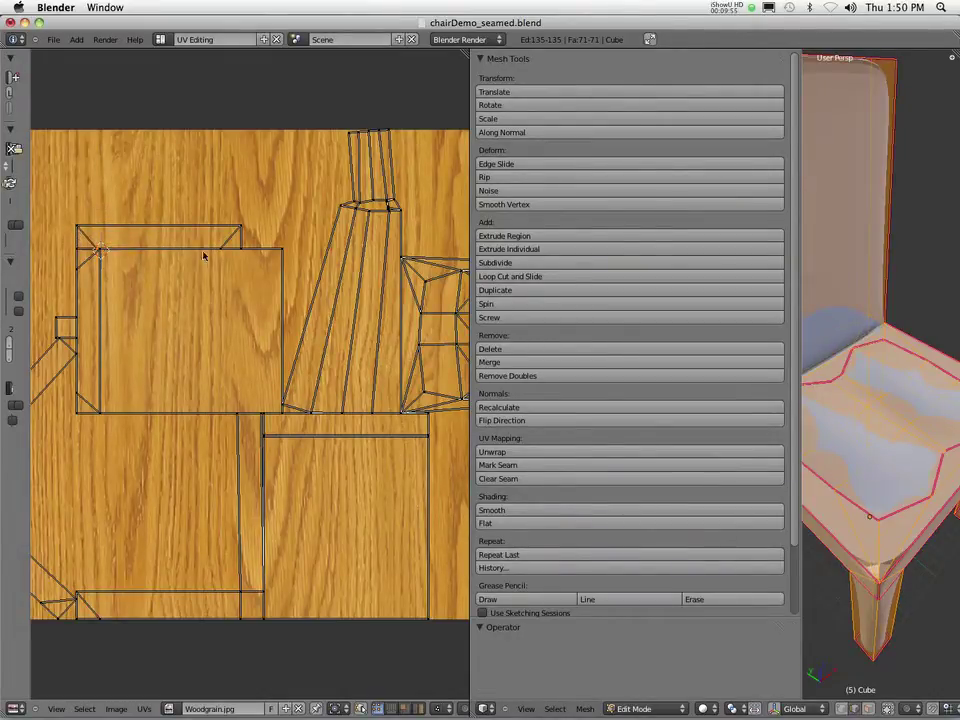
Box-select the vertices along the top UV strip.
click(283, 253)
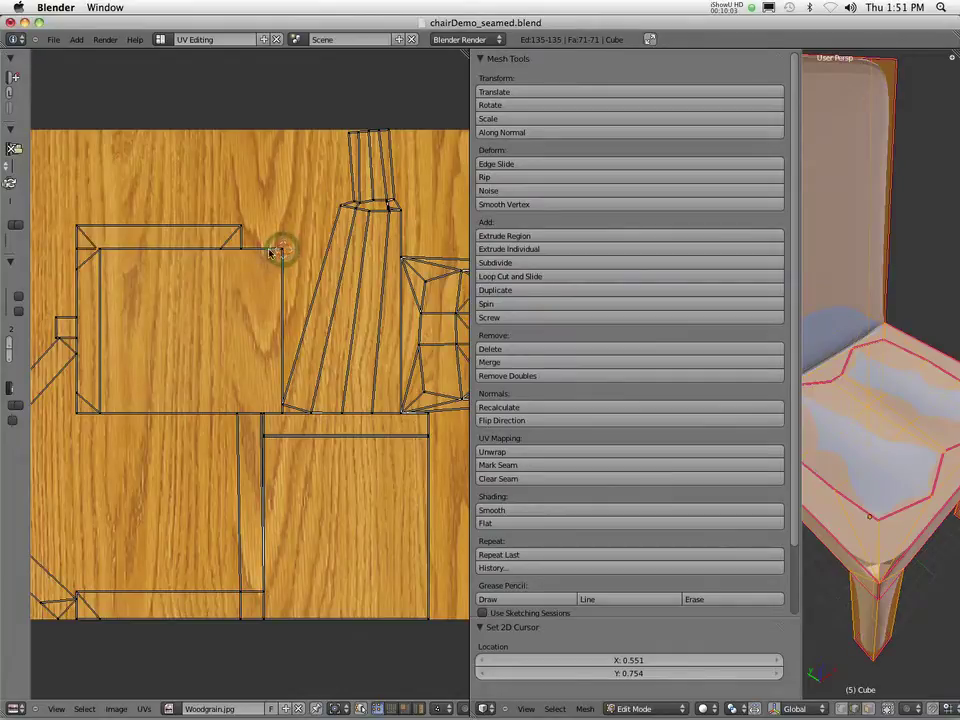
right_click(240, 252)
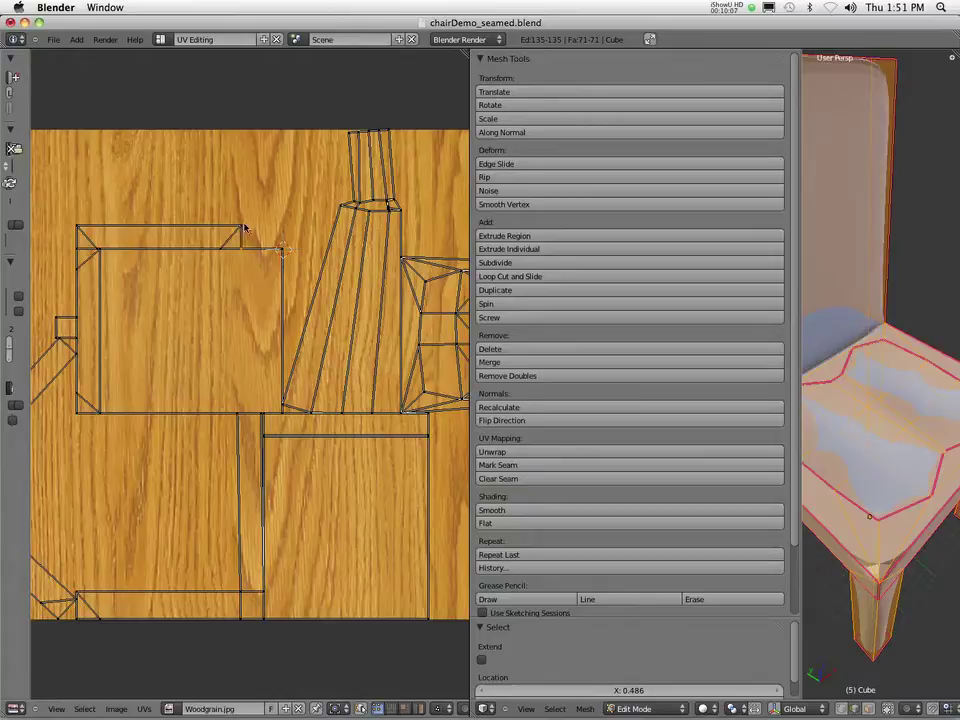
click(87, 708)
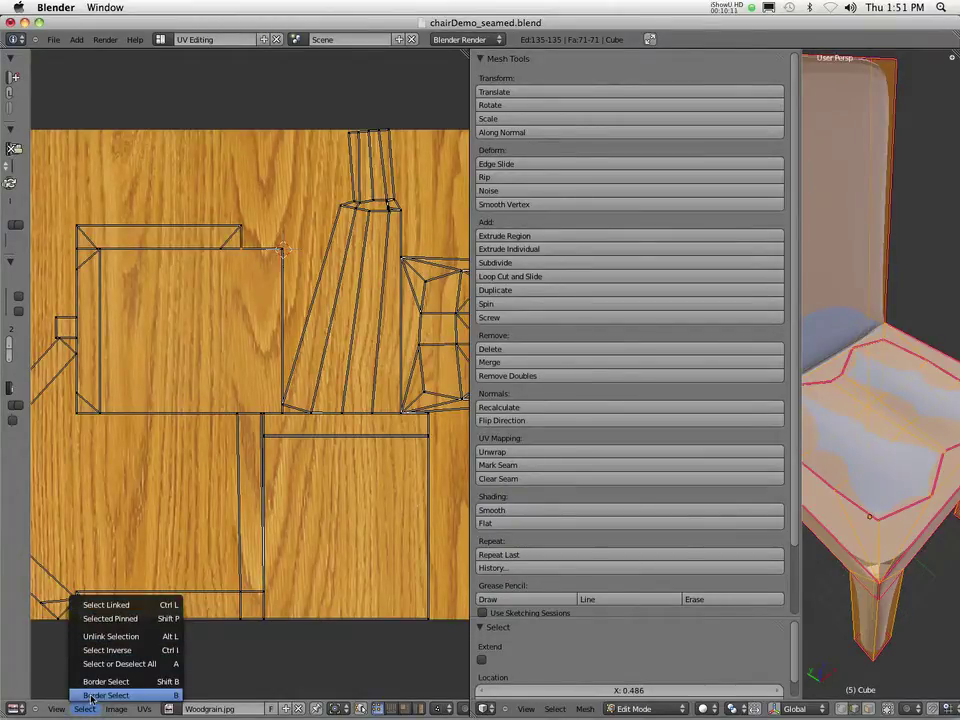
click(91, 695)
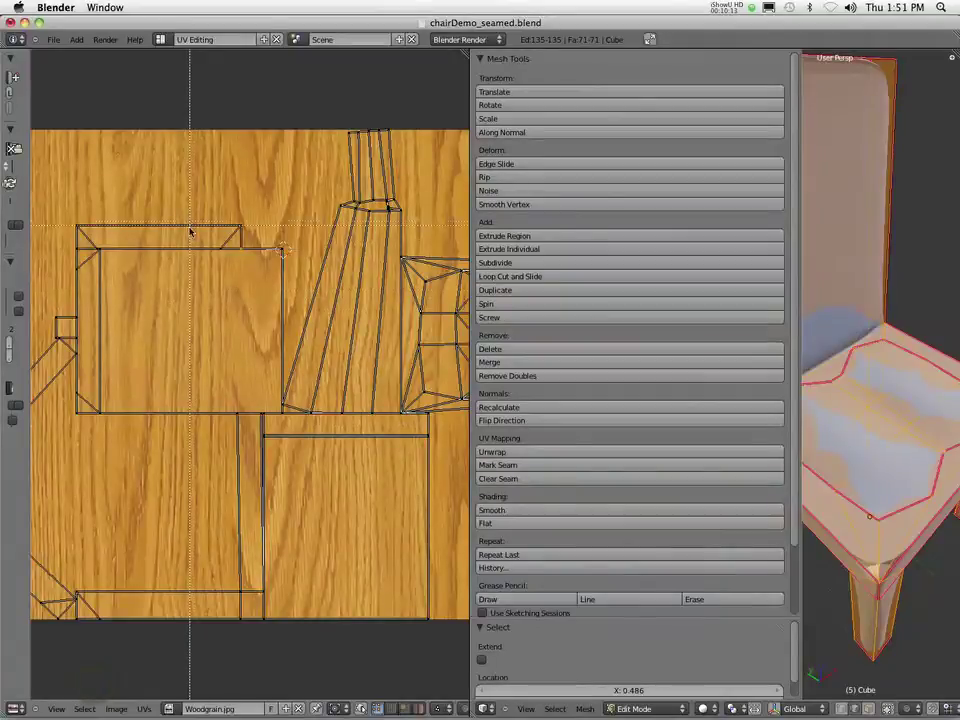
drag(190, 226, 243, 233)
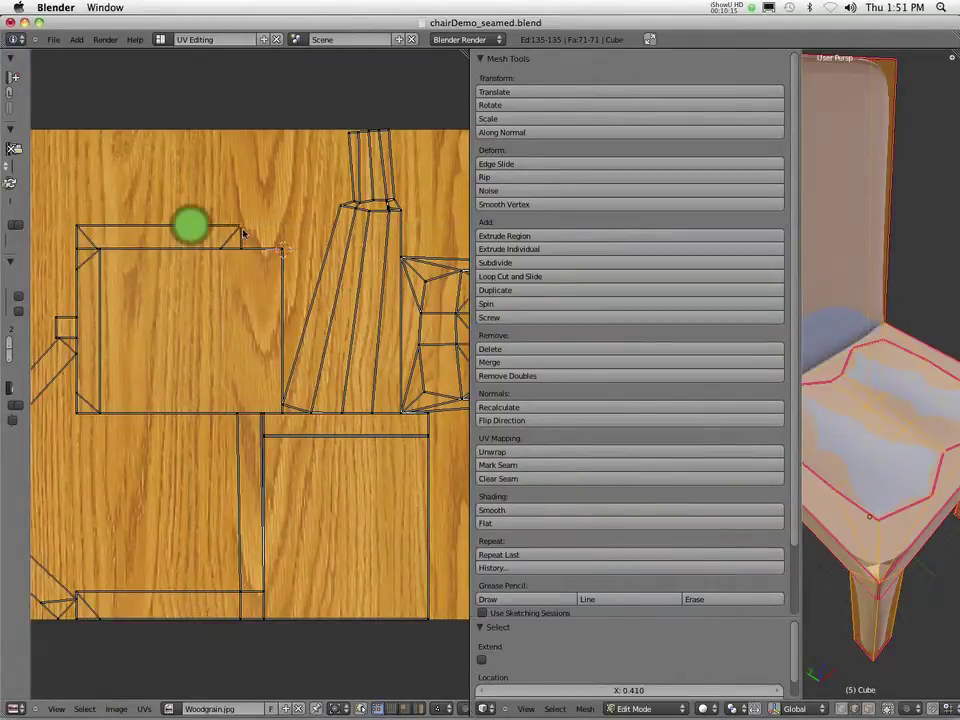
Add the seat rectangle's corner vertices, left and right, top and bottom, to the selection.
shift+right_click(240, 249)
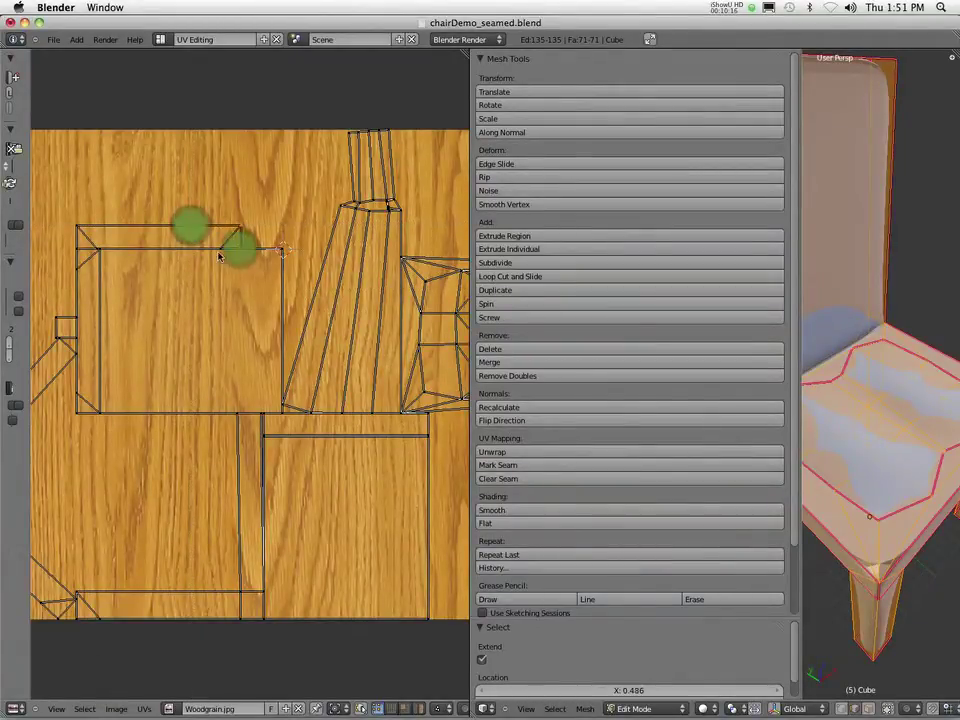
shift+right_click(95, 228)
shift+right_click(98, 251)
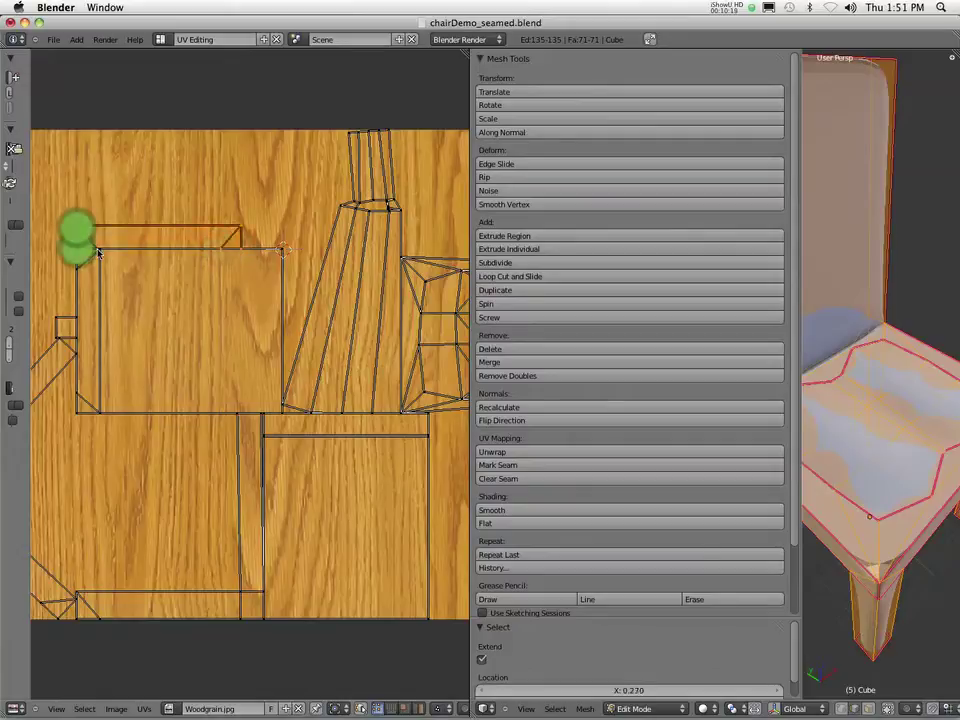
shift+right_click(98, 249)
shift+right_click(78, 270)
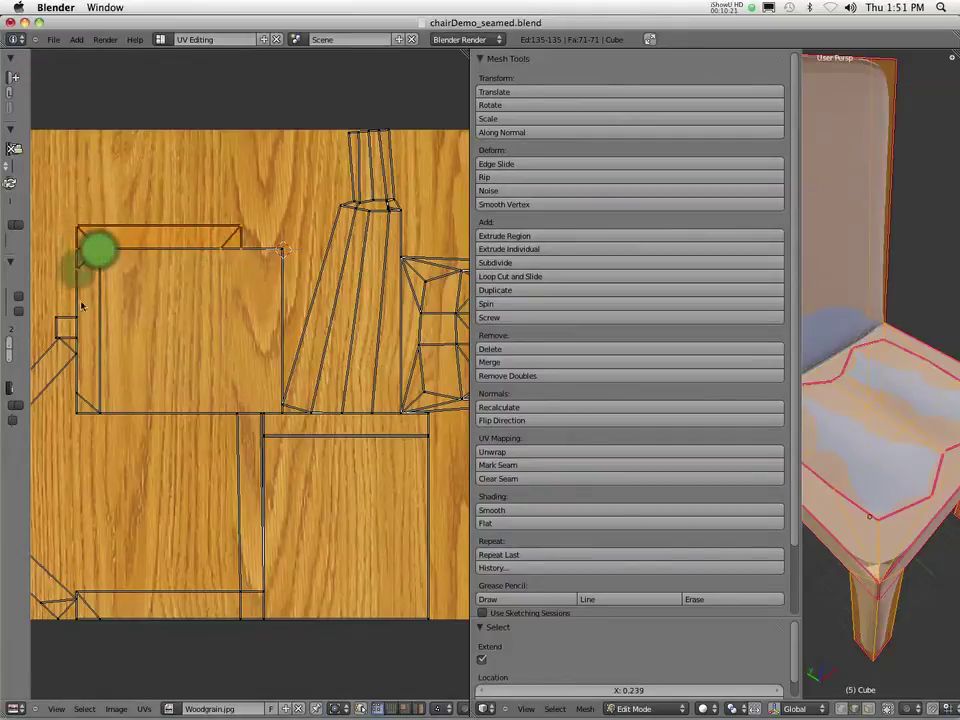
shift+right_click(79, 411)
shift+right_click(77, 395)
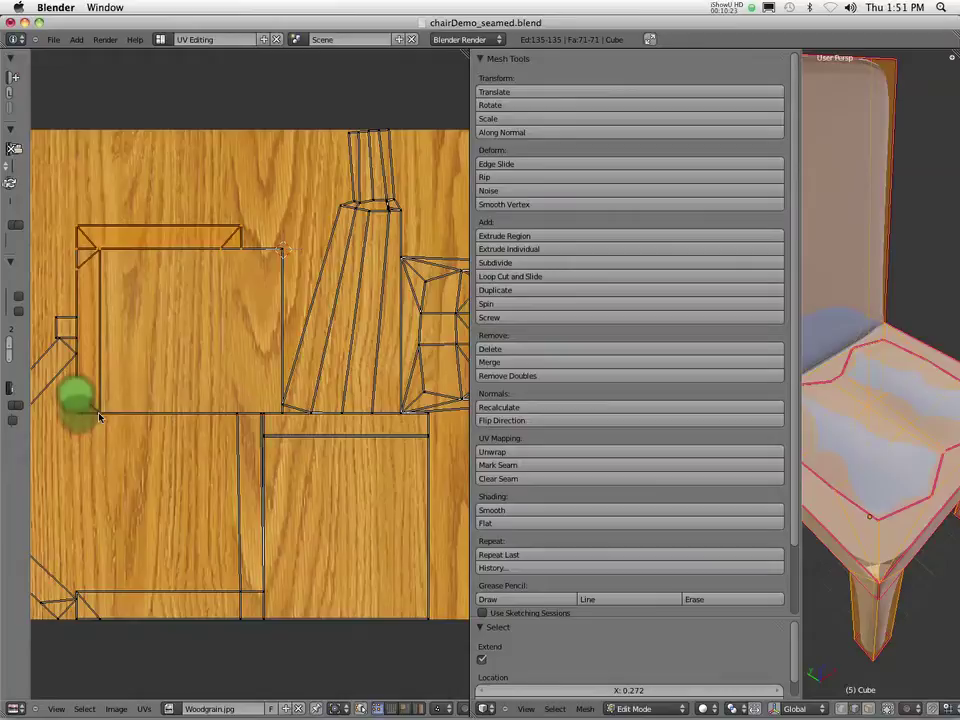
shift+right_click(98, 413)
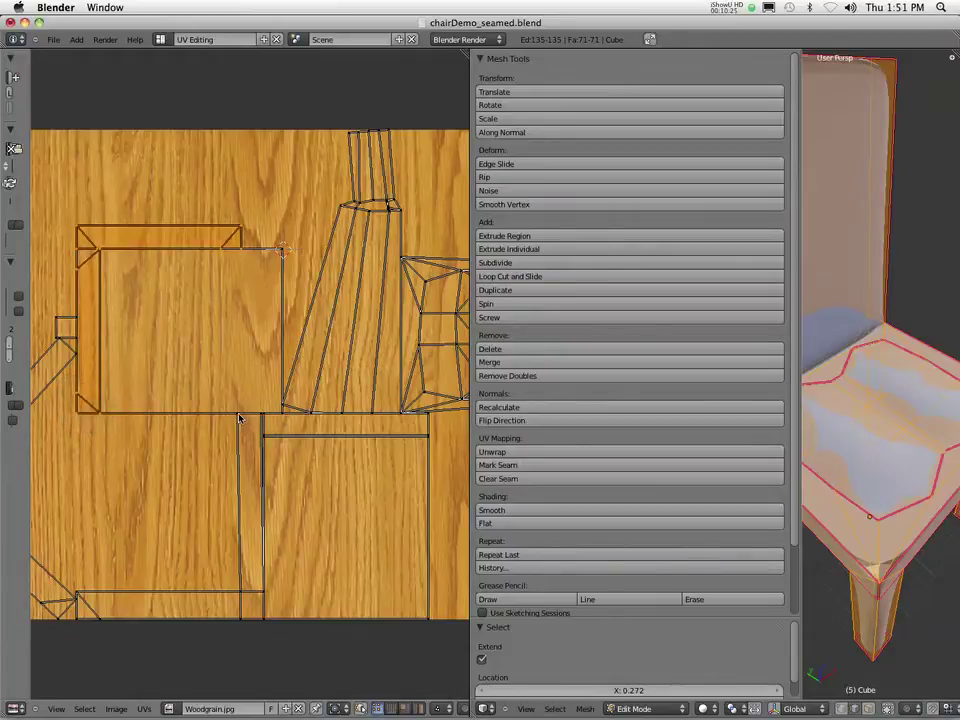
shift+right_click(76, 250)
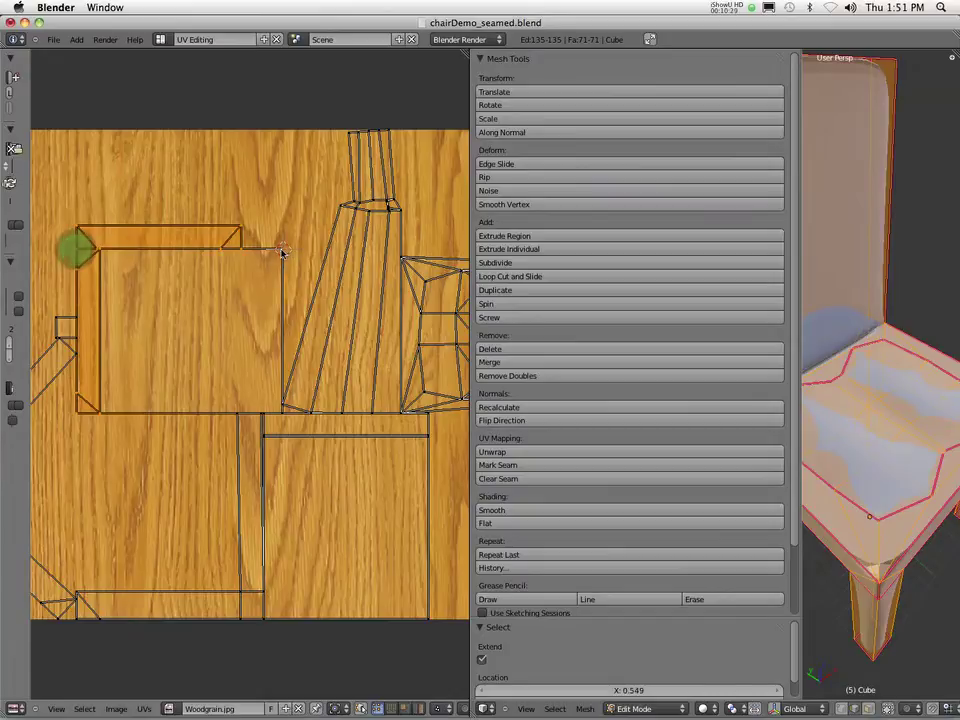
shift+right_click(282, 250)
shift+right_click(282, 412)
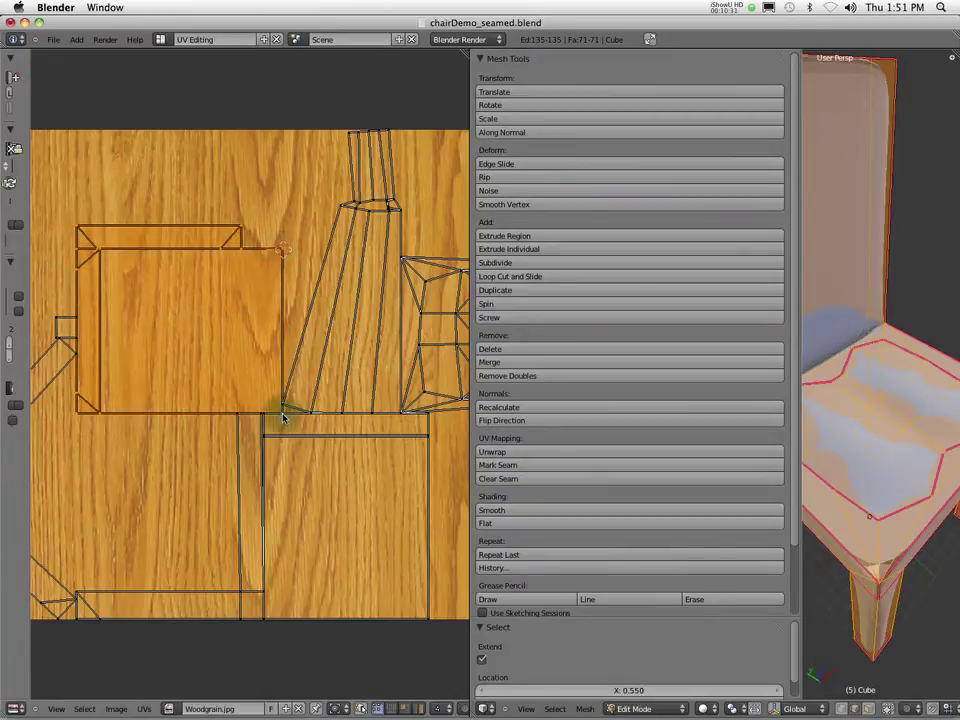
Nudge seat rectangle vertices, then cancel the top-right vertex move to restore it.
right_drag(199, 353, 200, 318)
click(199, 316)
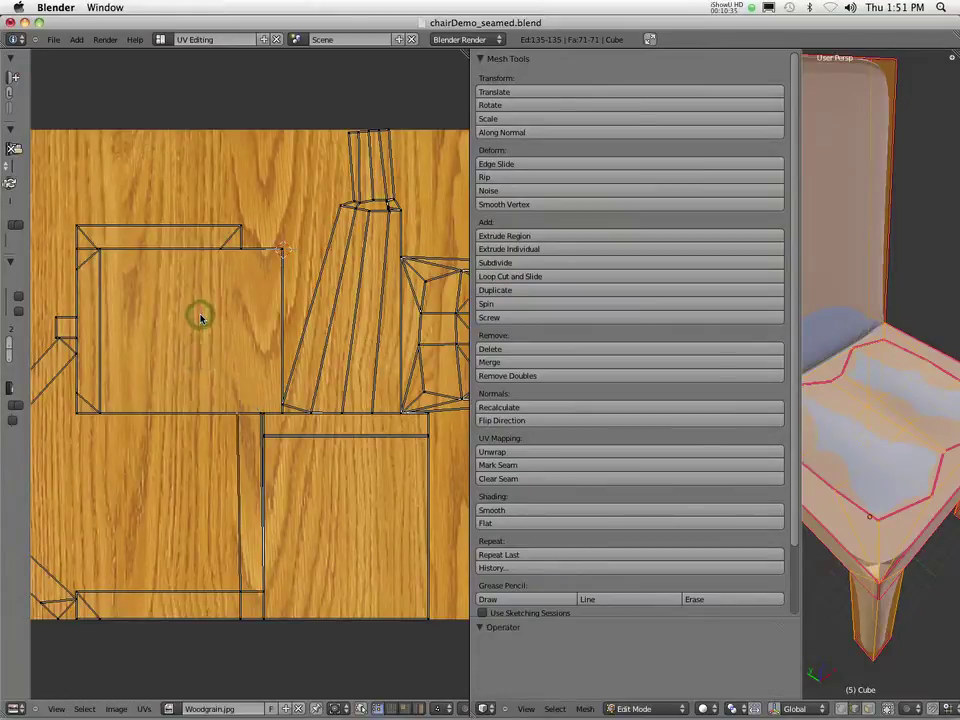
right_drag(206, 340, 204, 313)
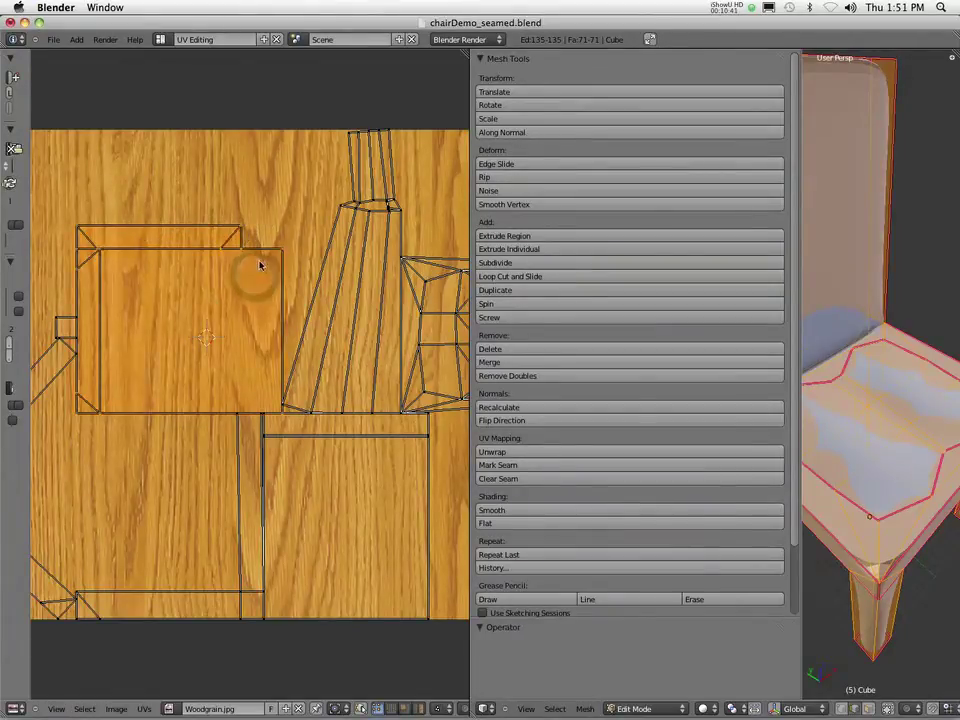
key(l)
shift+right_click(283, 251)
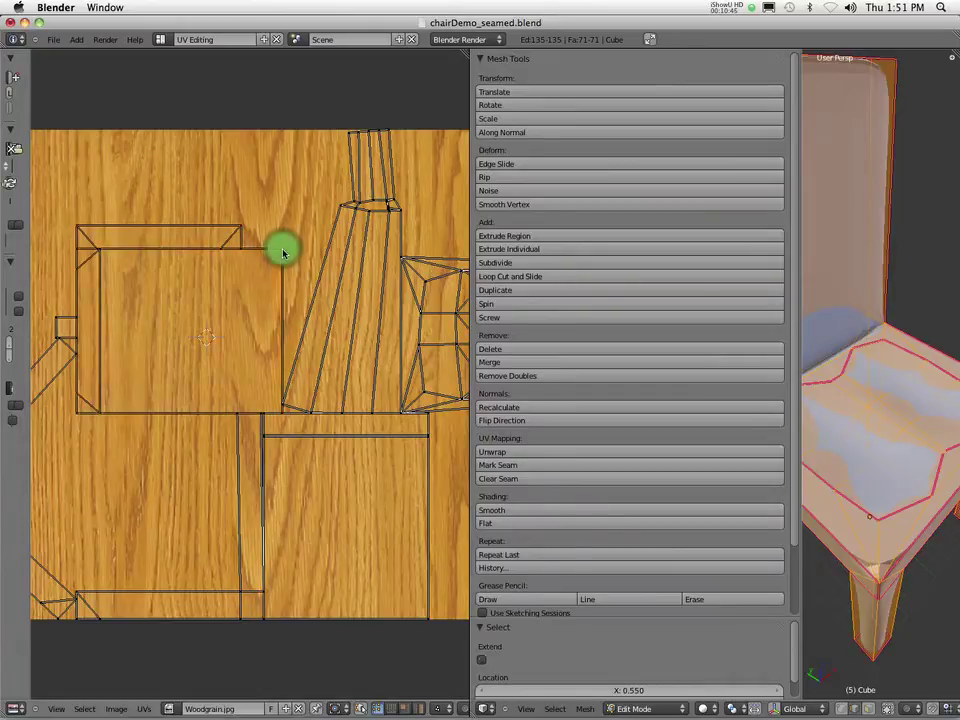
right_drag(283, 251, 281, 197)
right_click(281, 195)
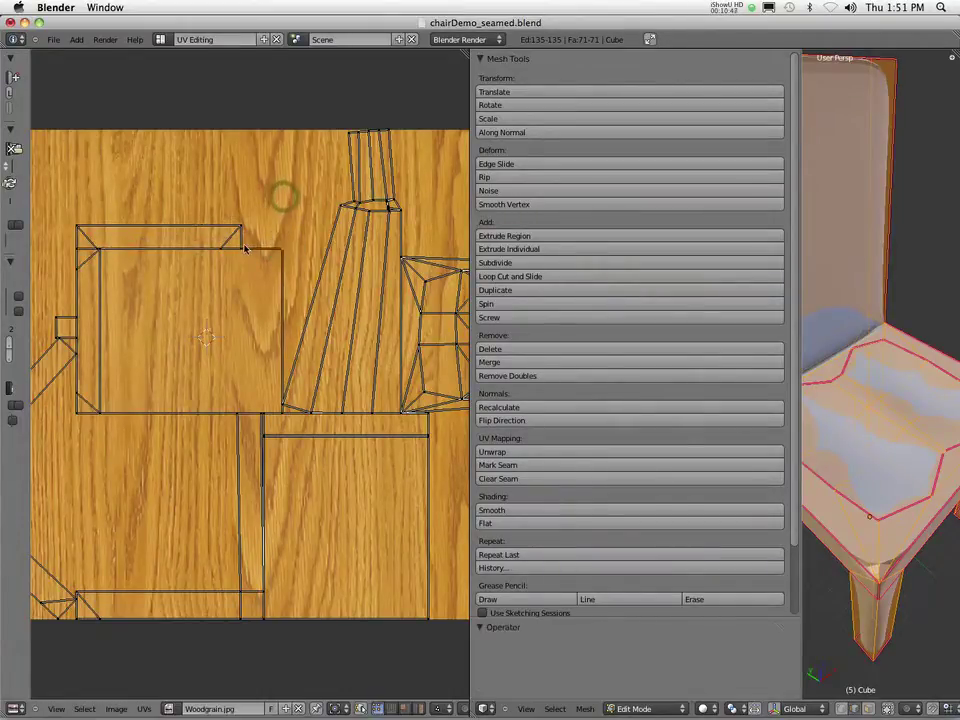
Select the seat island with L and place the 2D cursor at X 0.273, Y 0.651.
key(l)
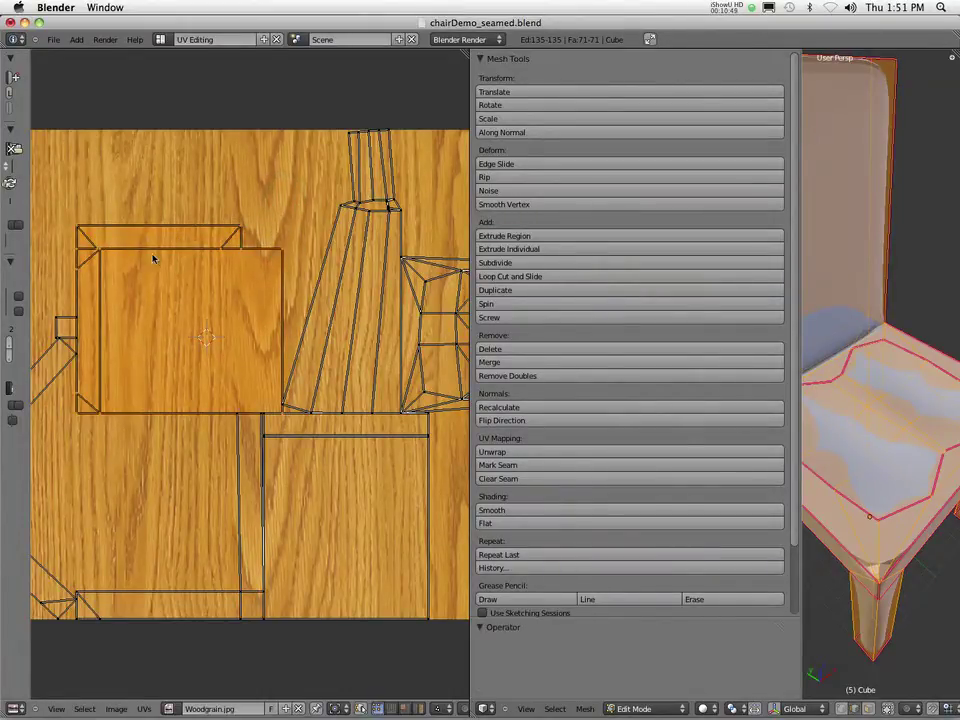
click(207, 337)
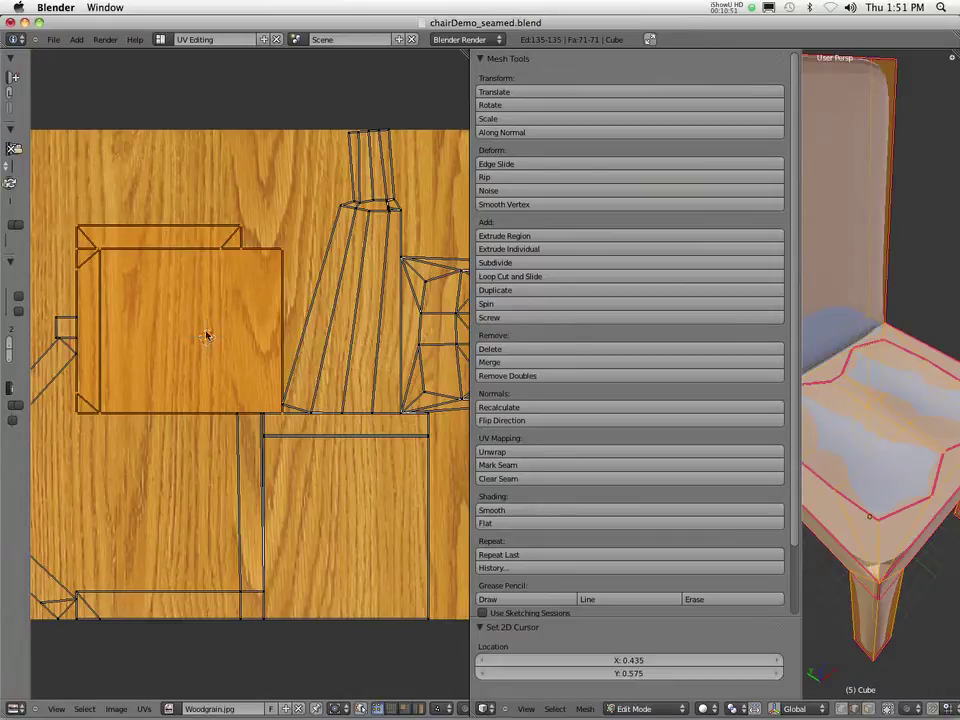
click(204, 337)
click(100, 299)
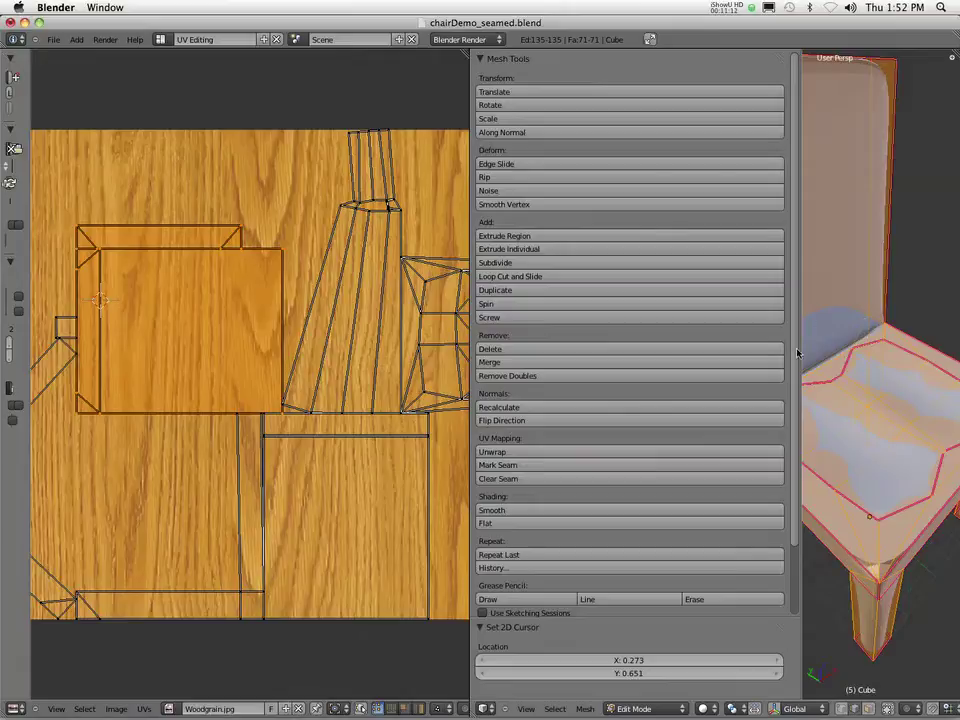
Widen the 3D viewport, undo a trial chair move, and pan the UV view right.
drag(799, 346, 615, 340)
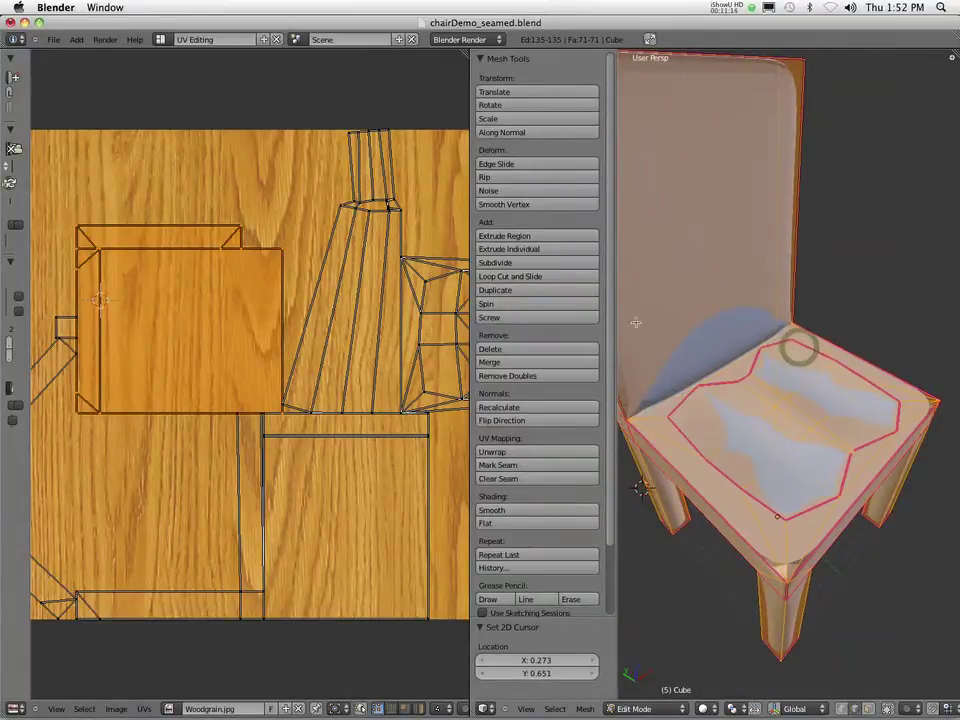
click(494, 92)
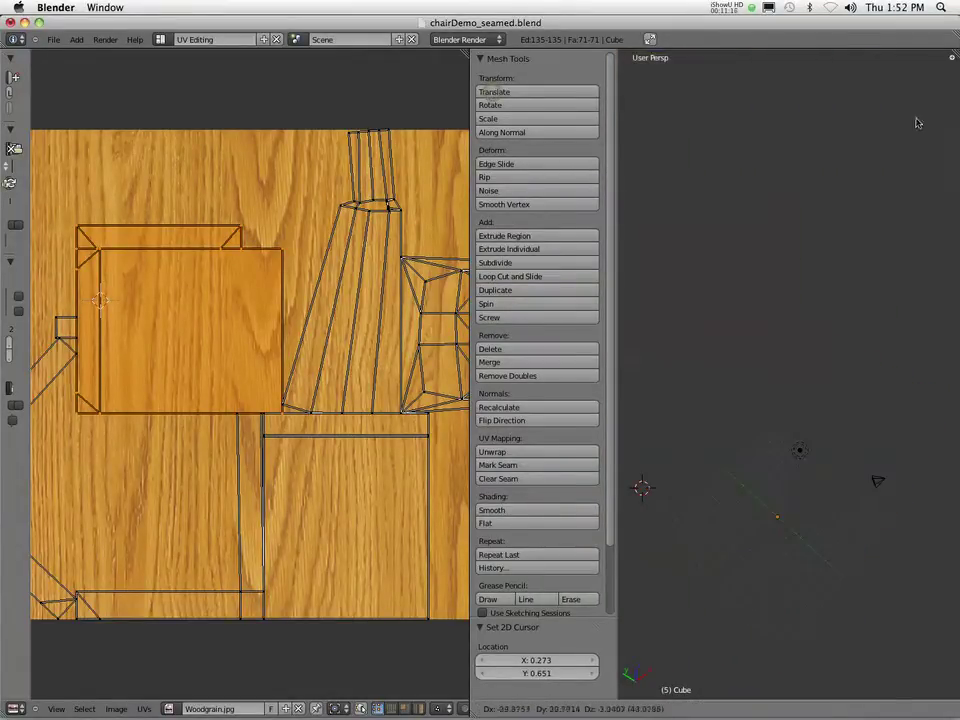
click(877, 188)
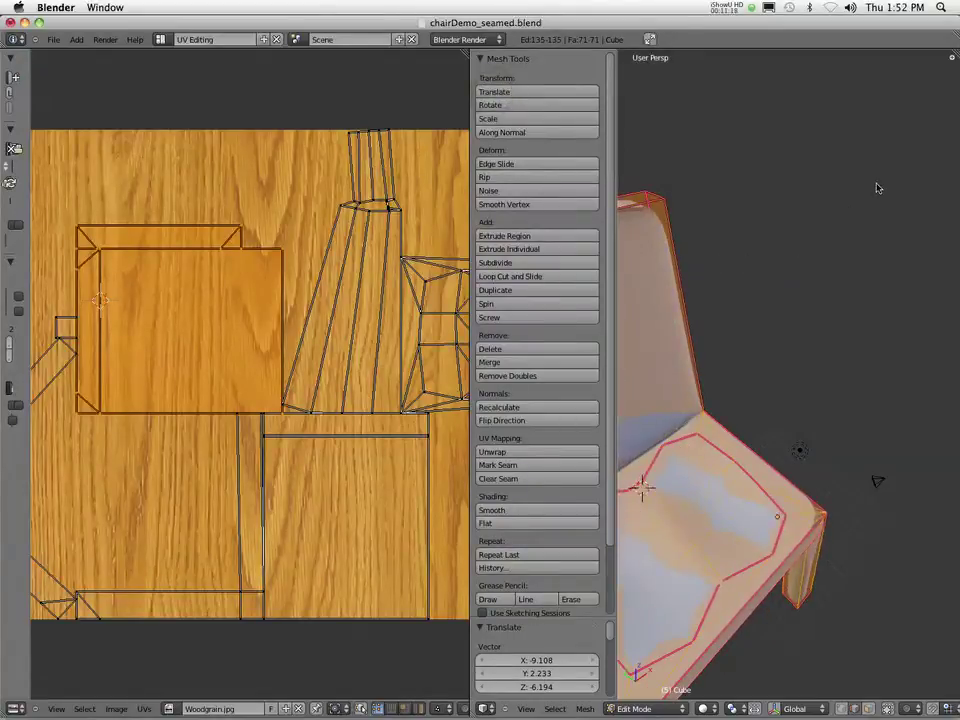
key(ctrl+z)
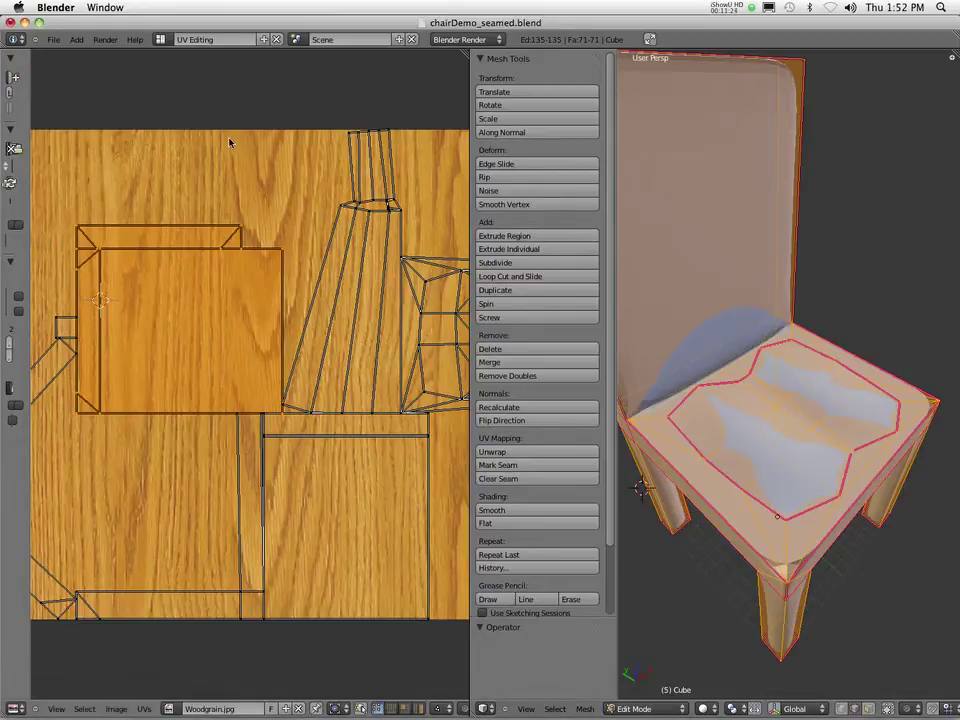
click(383, 450)
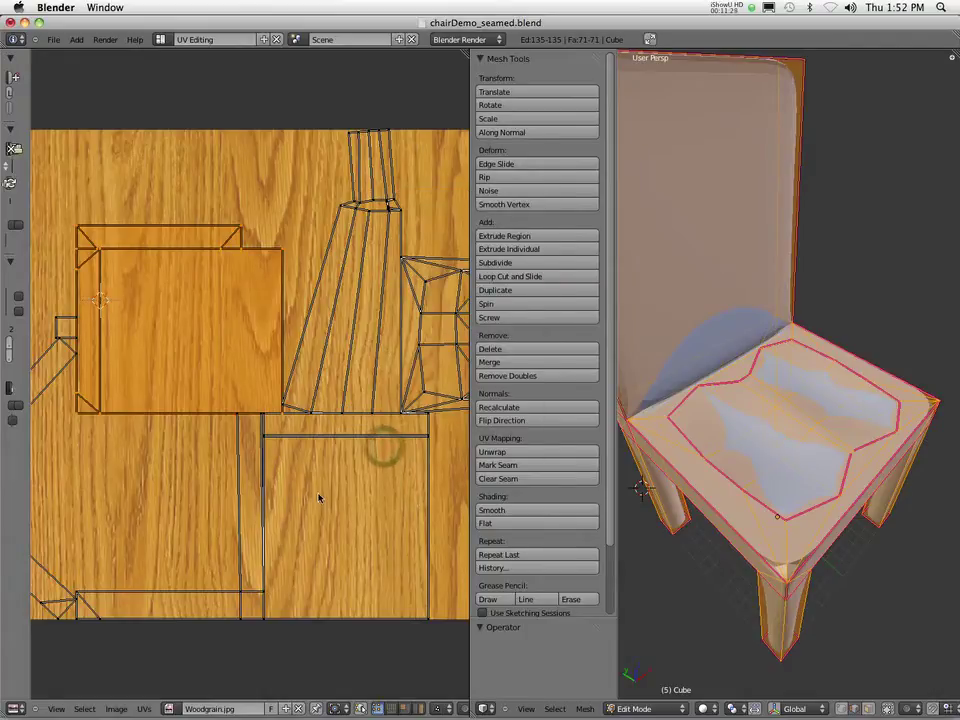
scroll(319, 497, right, 10)
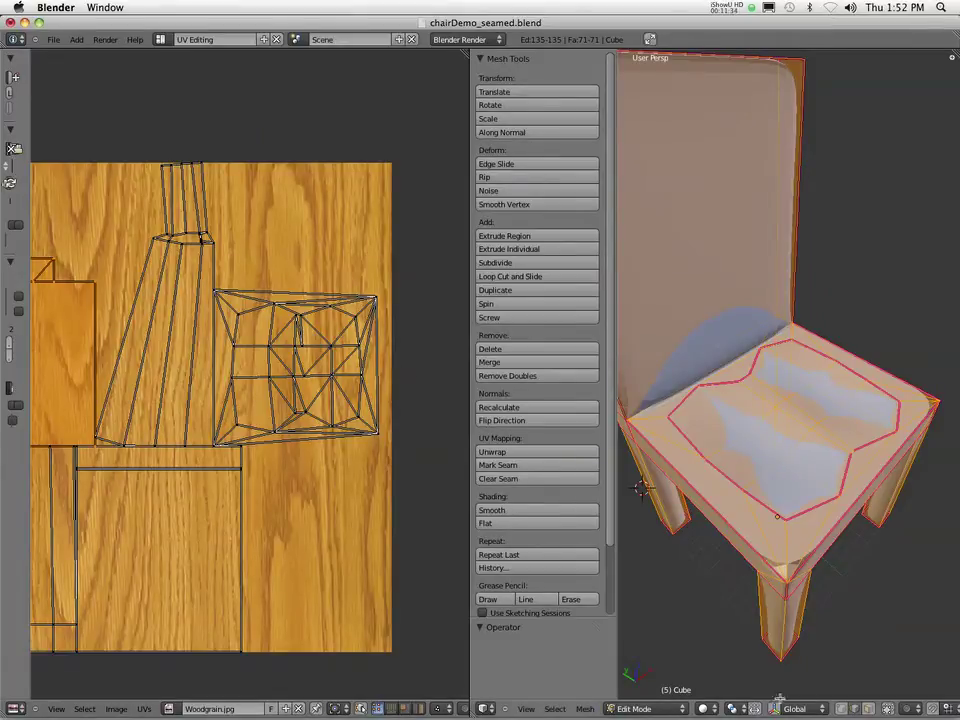
Switch viewport shading to Textured and orbit to inspect the woodgrain on seat, backrest and legs.
click(713, 710)
click(724, 651)
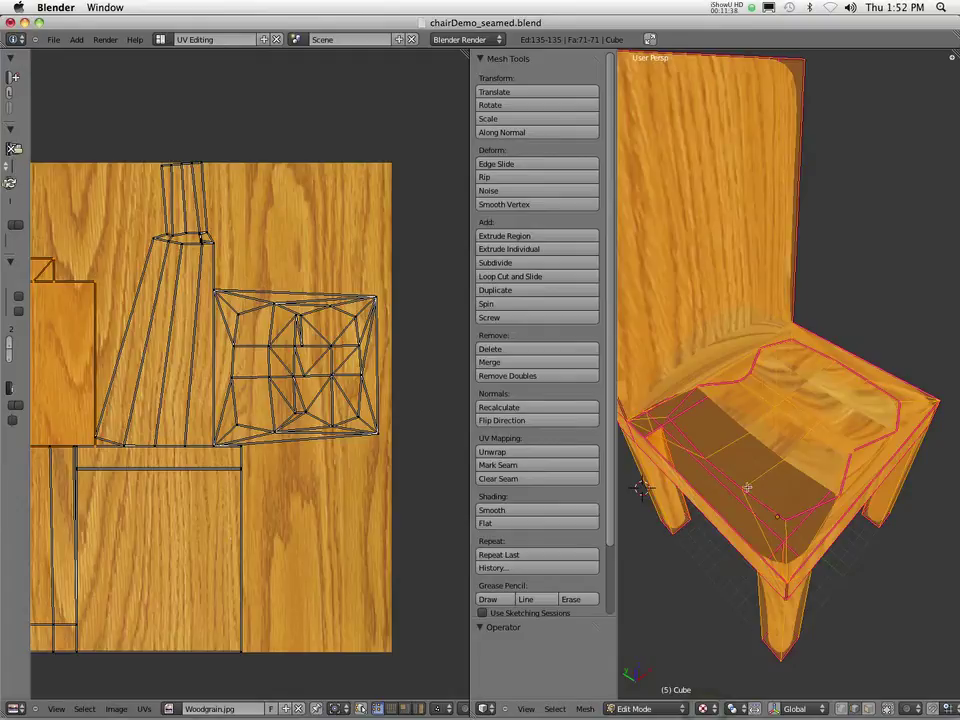
middle_drag(796, 510, 799, 473)
middle_drag(773, 422, 847, 476)
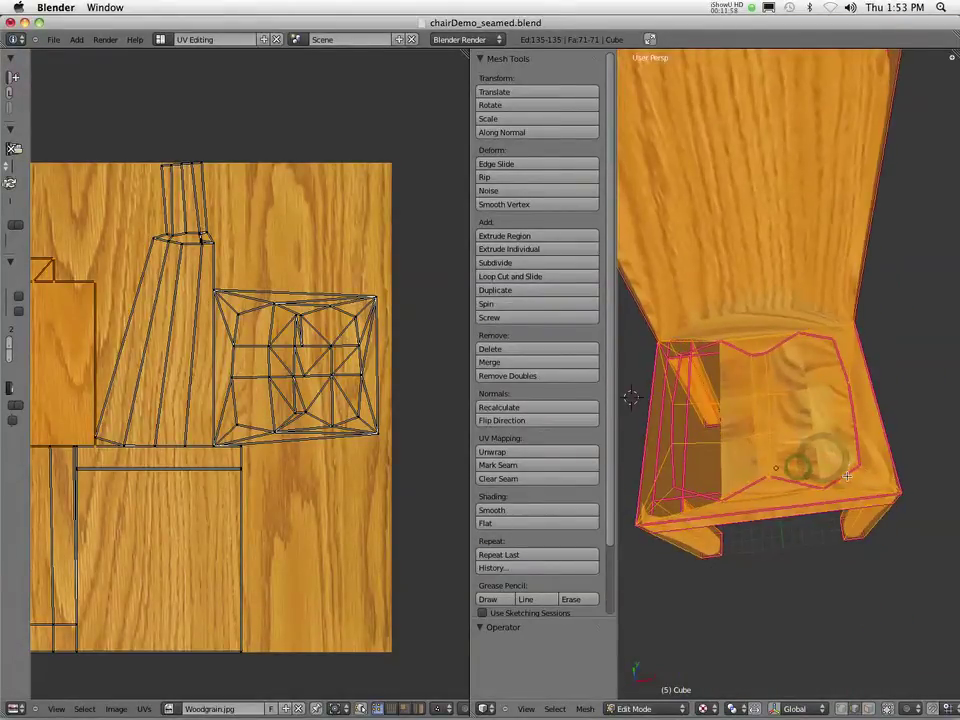
middle_drag(771, 463, 842, 402)
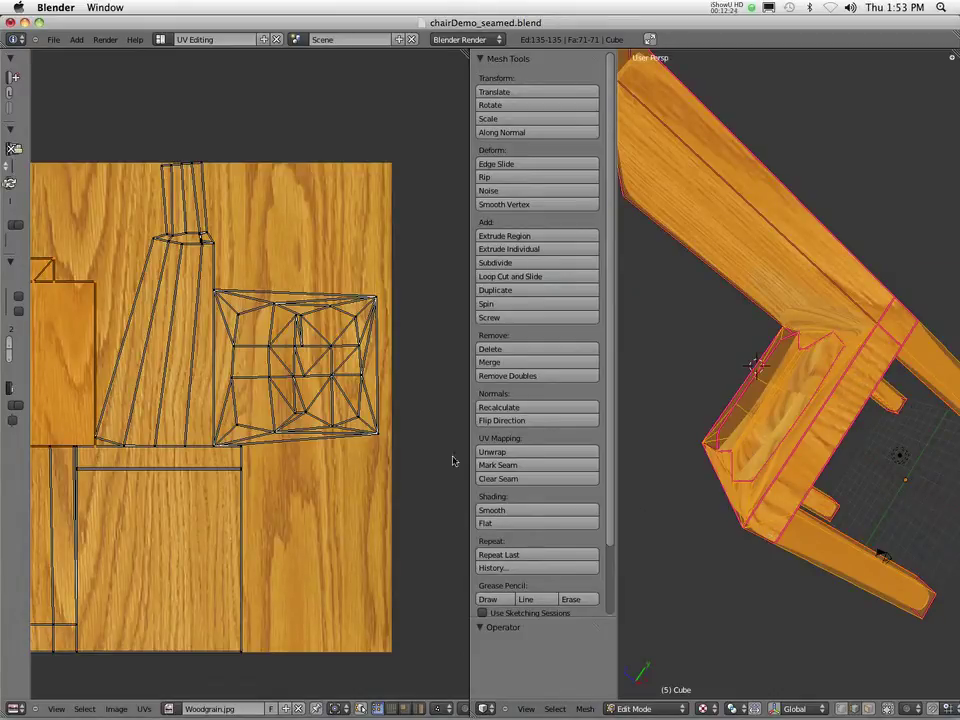
Zoom the UV editor onto the seat rectangle and leg strips, and orbit to the side rail.
click(154, 398)
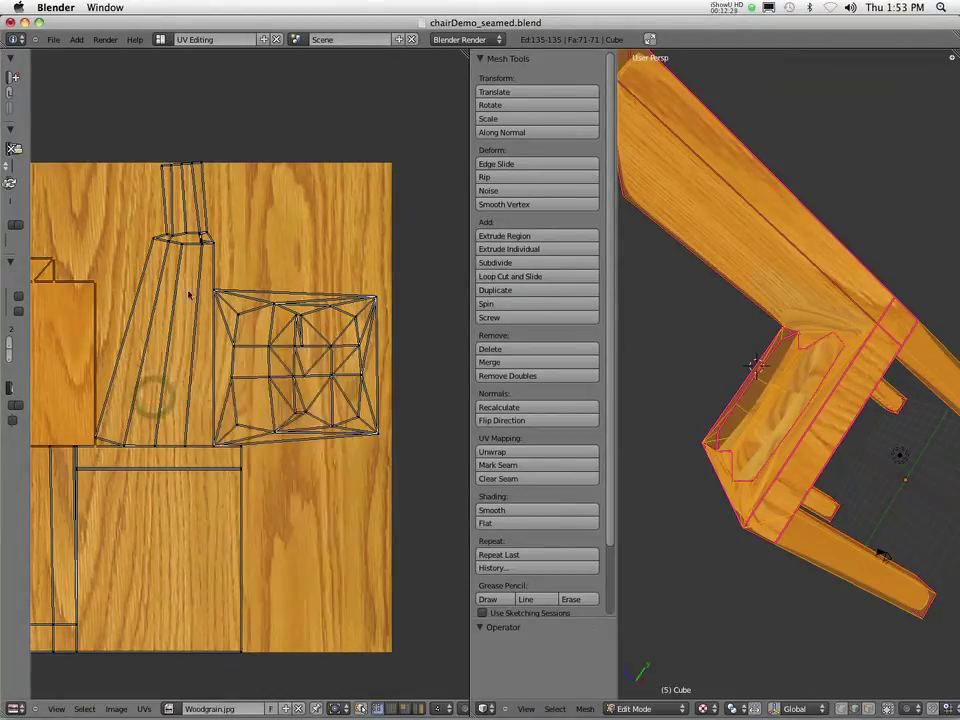
click(289, 122)
scroll(176, 349, up, 3)
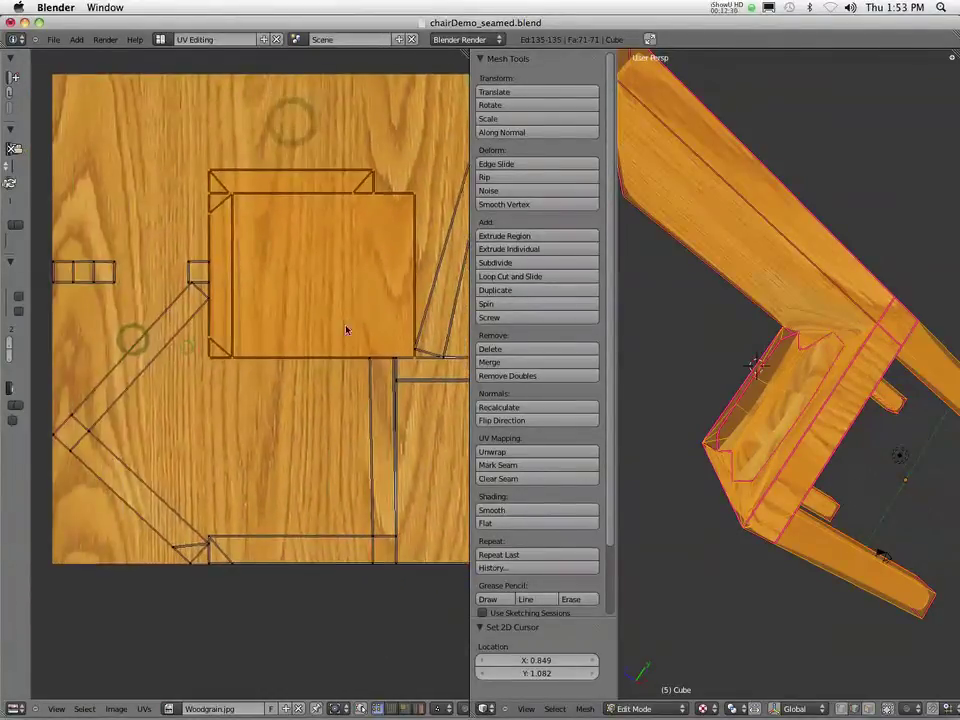
middle_drag(346, 330, 386, 307)
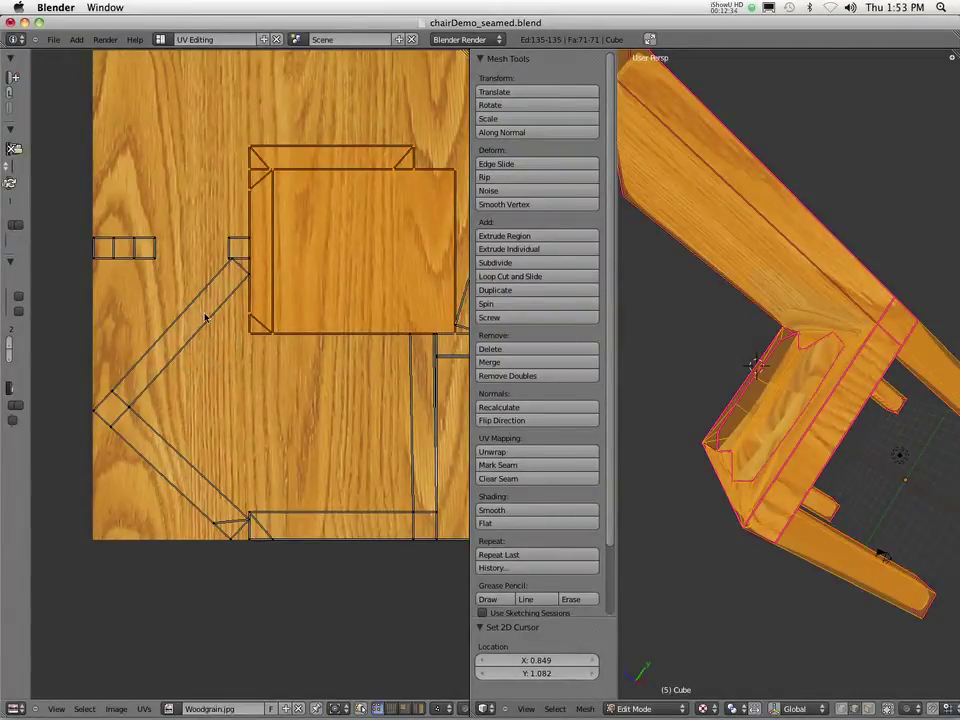
middle_drag(723, 400, 690, 343)
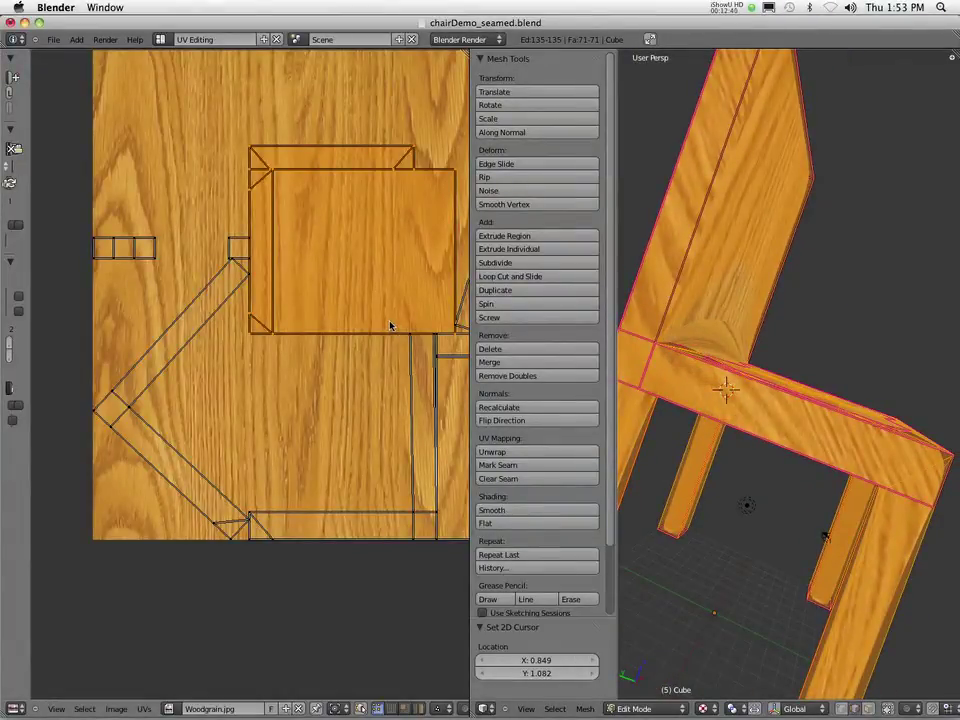
Select the vertices of the angled L-shaped leg strip on the left of the image.
right_click(223, 268)
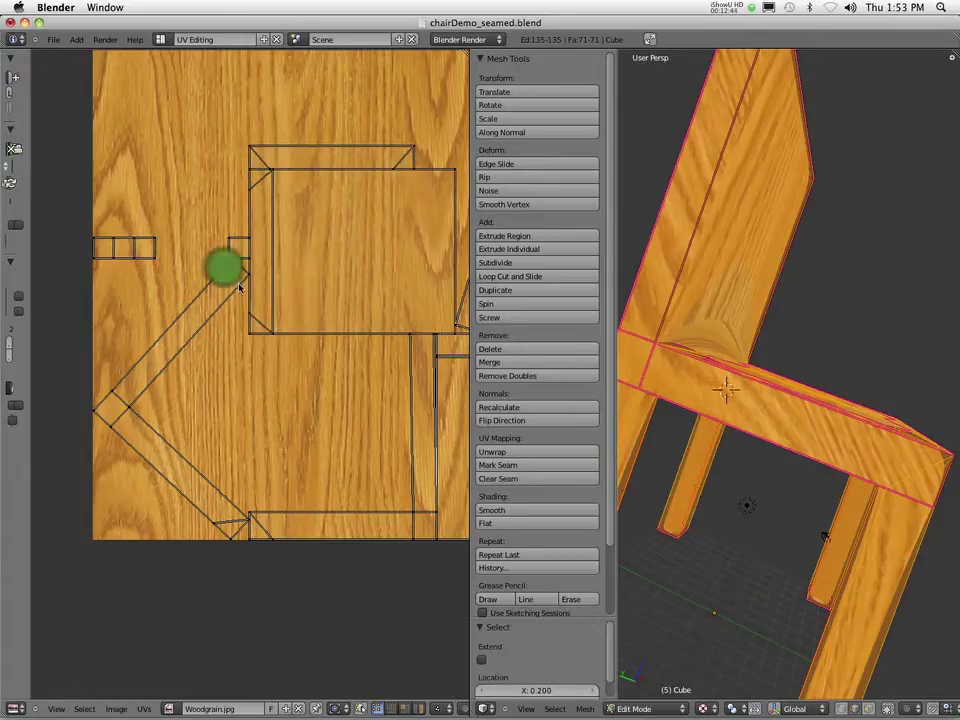
shift+right_click(236, 281)
shift+right_click(131, 408)
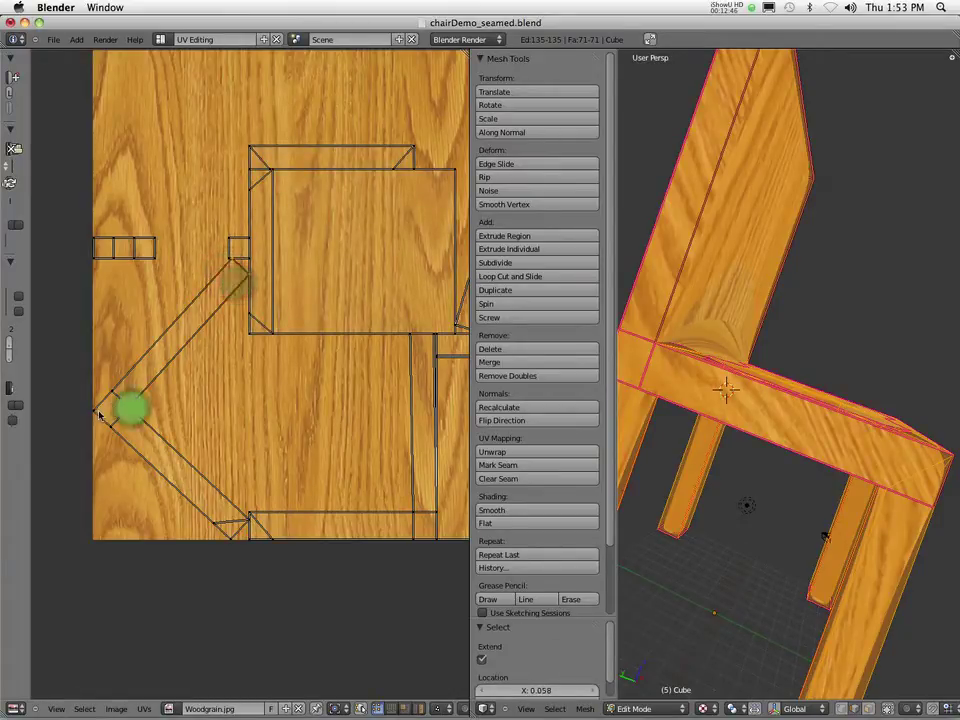
shift+right_click(91, 411)
shift+right_click(113, 392)
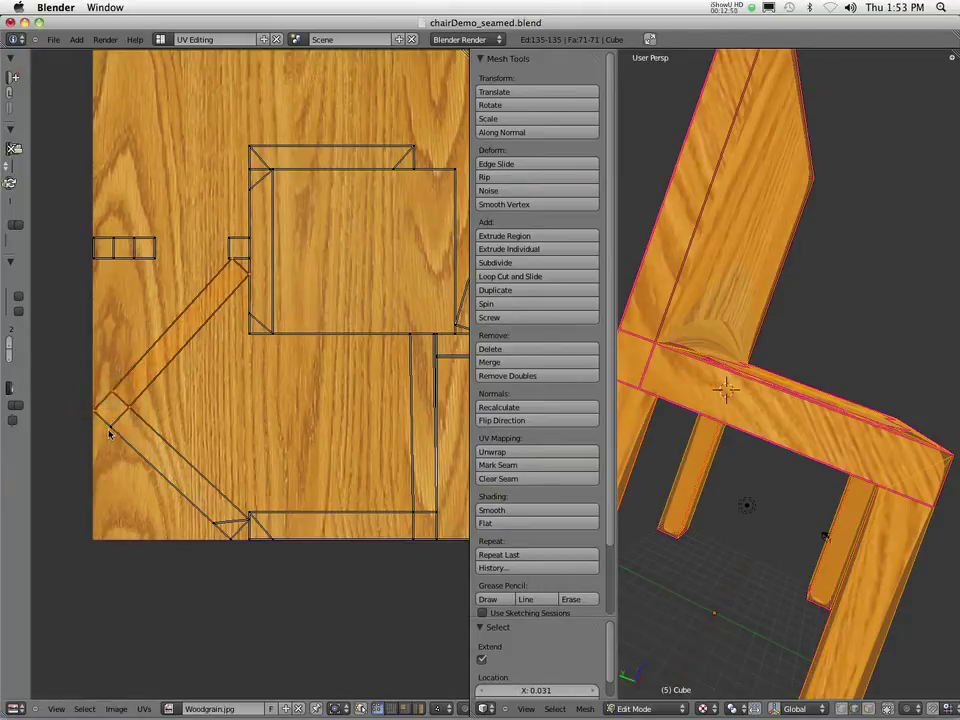
shift+right_click(111, 428)
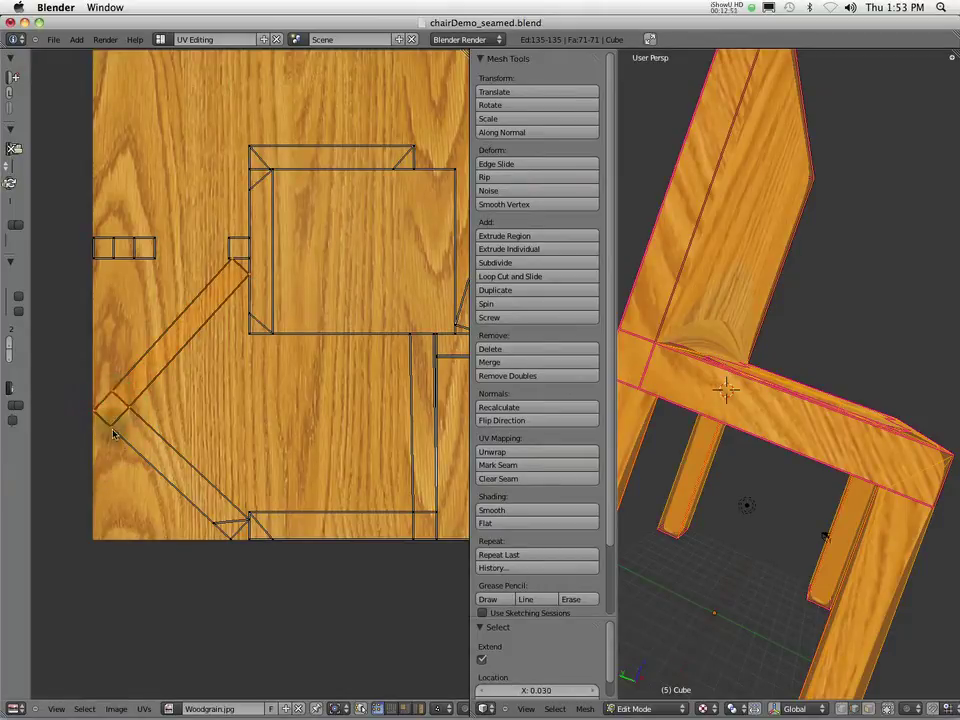
shift+right_click(230, 538)
shift+right_click(210, 522)
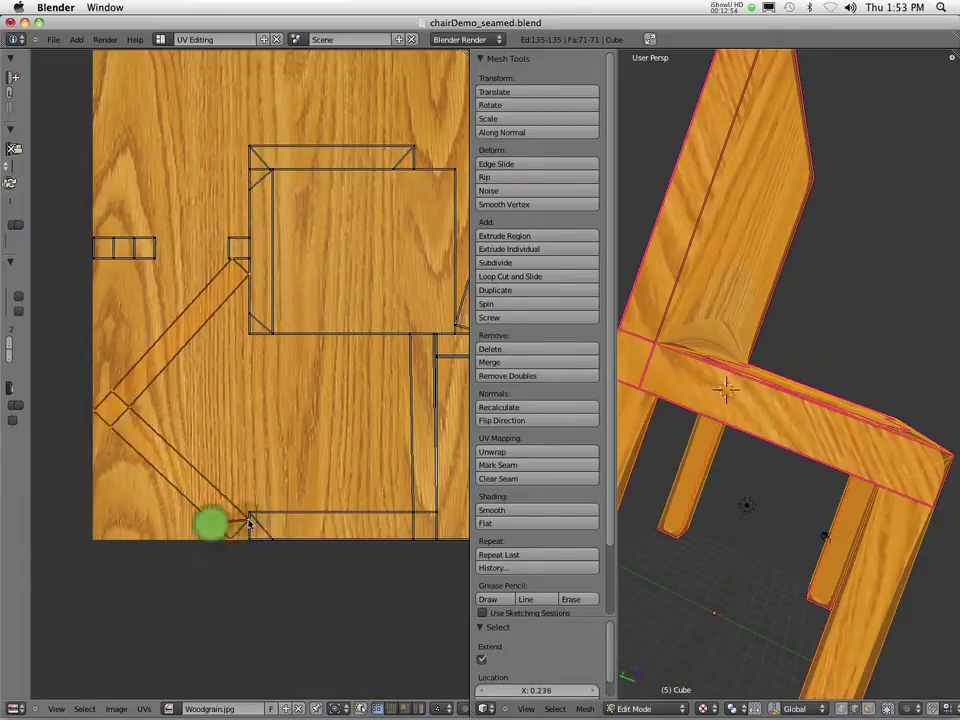
shift+right_click(247, 520)
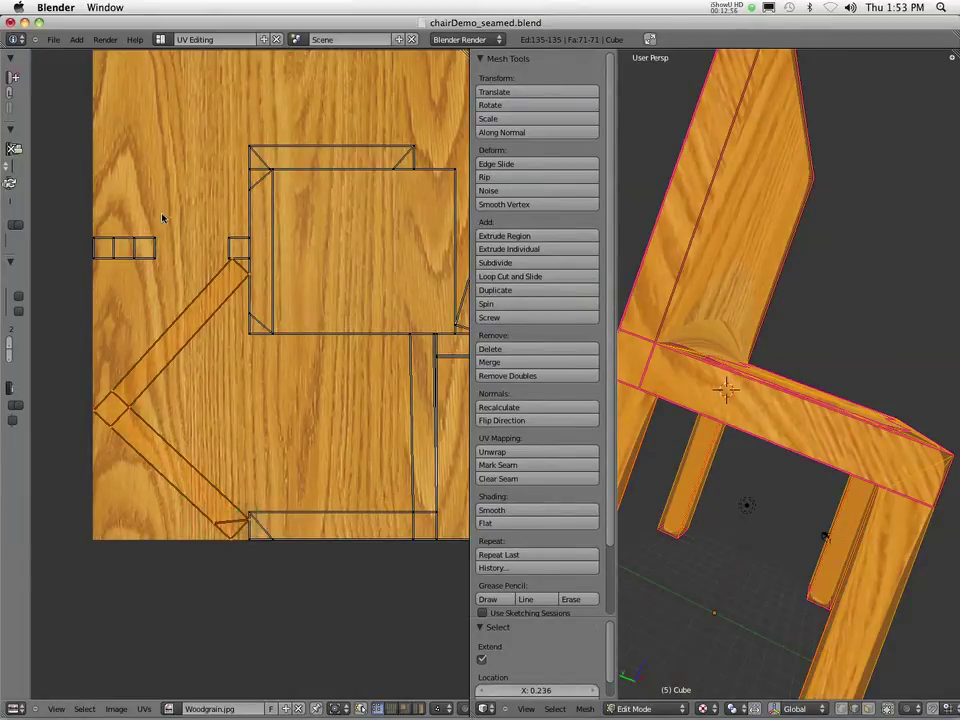
Reload the woodgrain image, switch to face select, and turn the transform manipulator off.
key(alt+r)
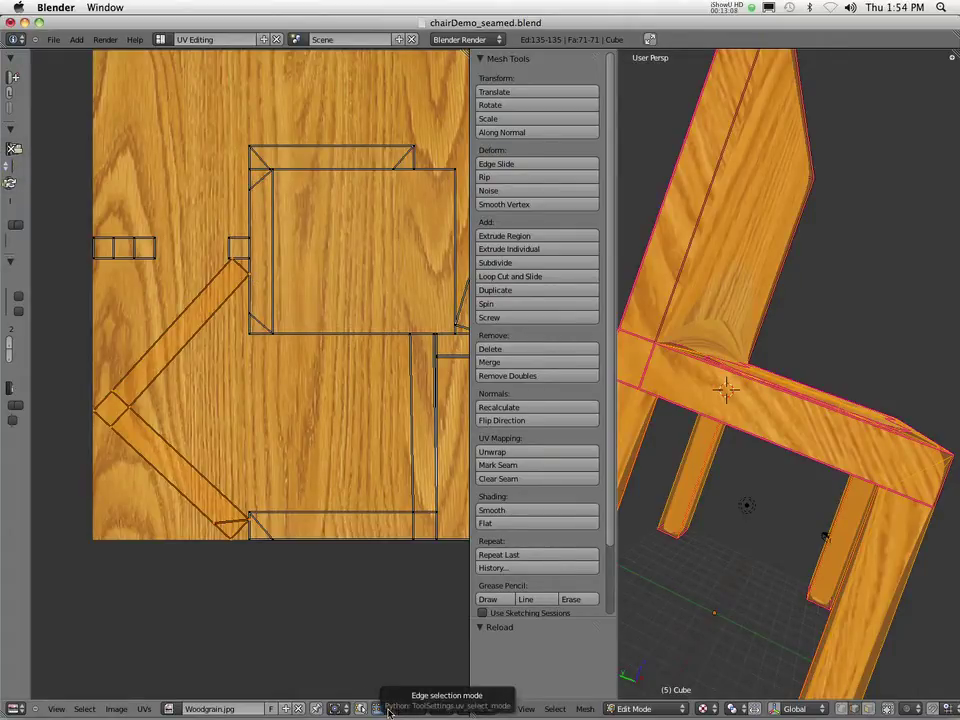
click(393, 709)
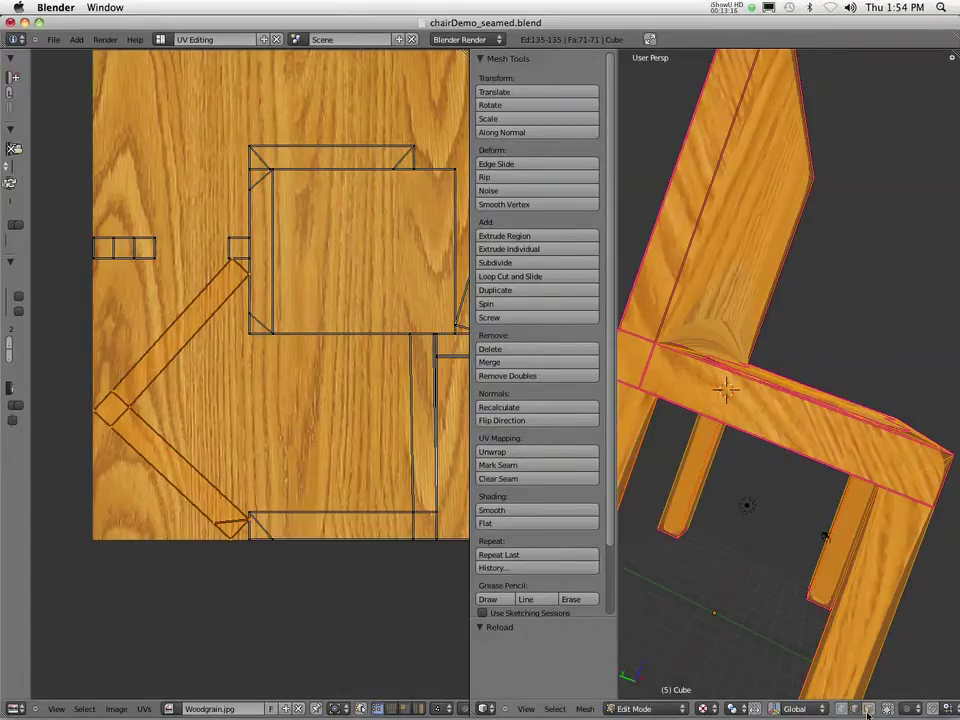
click(776, 709)
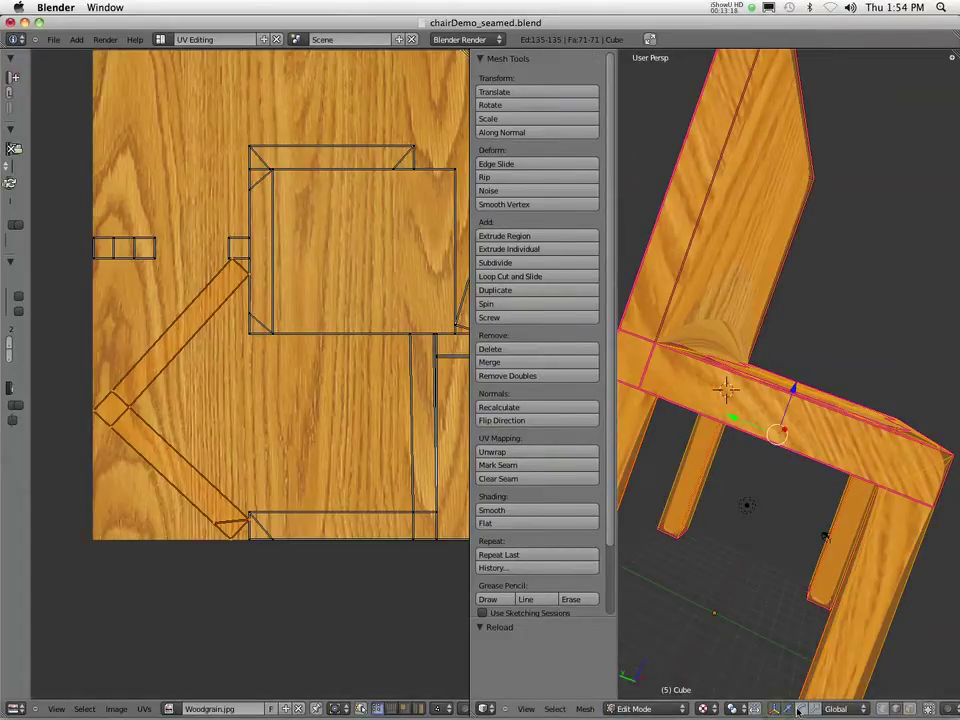
click(798, 709)
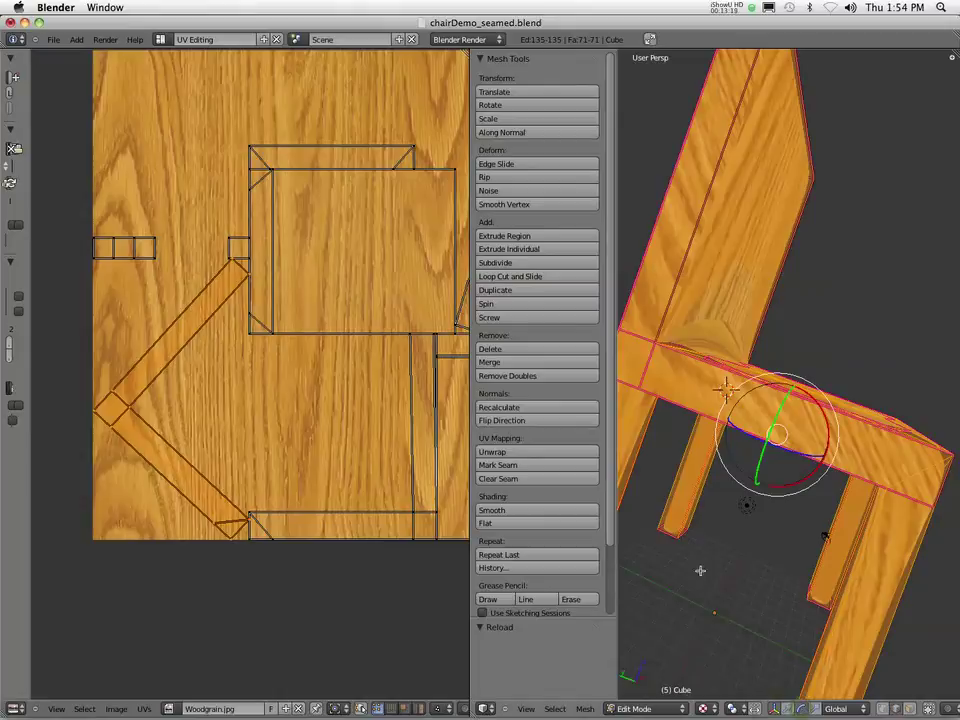
click(776, 709)
click(776, 709)
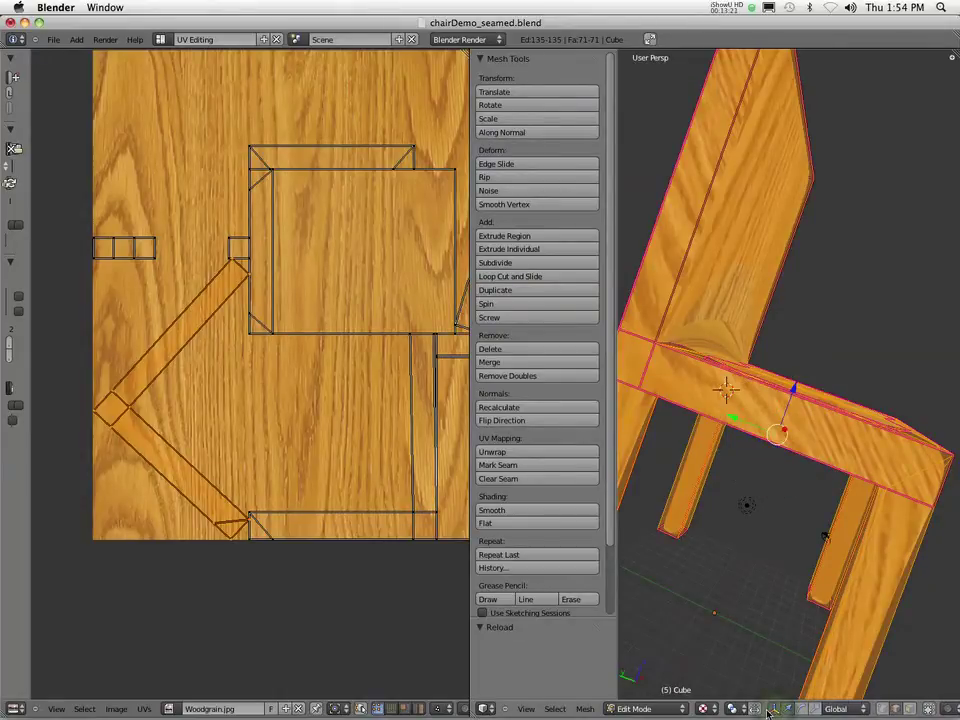
click(776, 709)
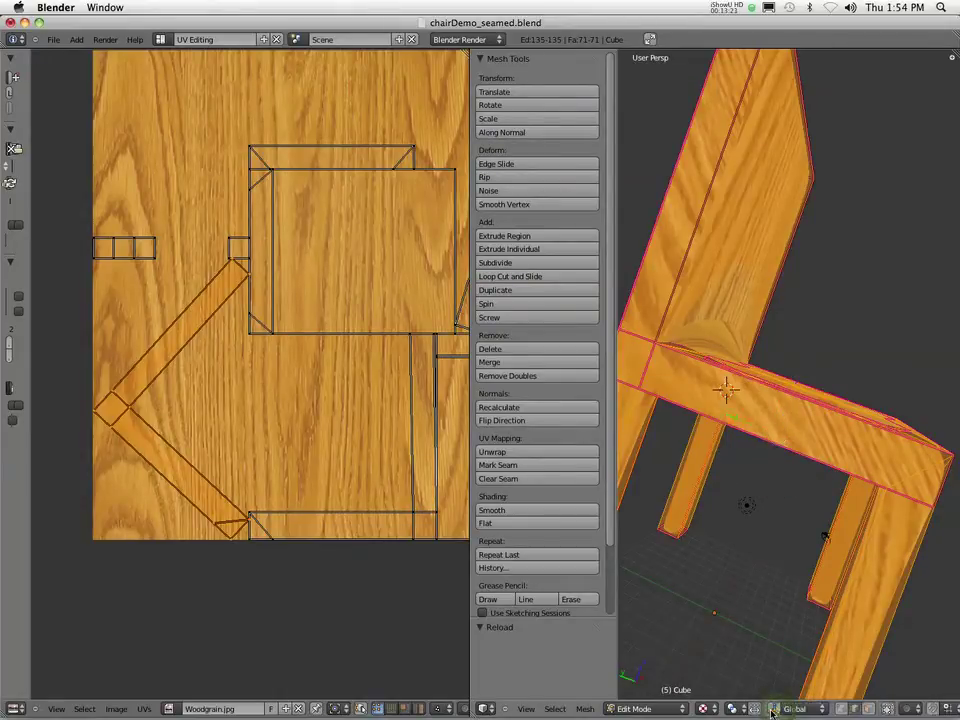
click(116, 709)
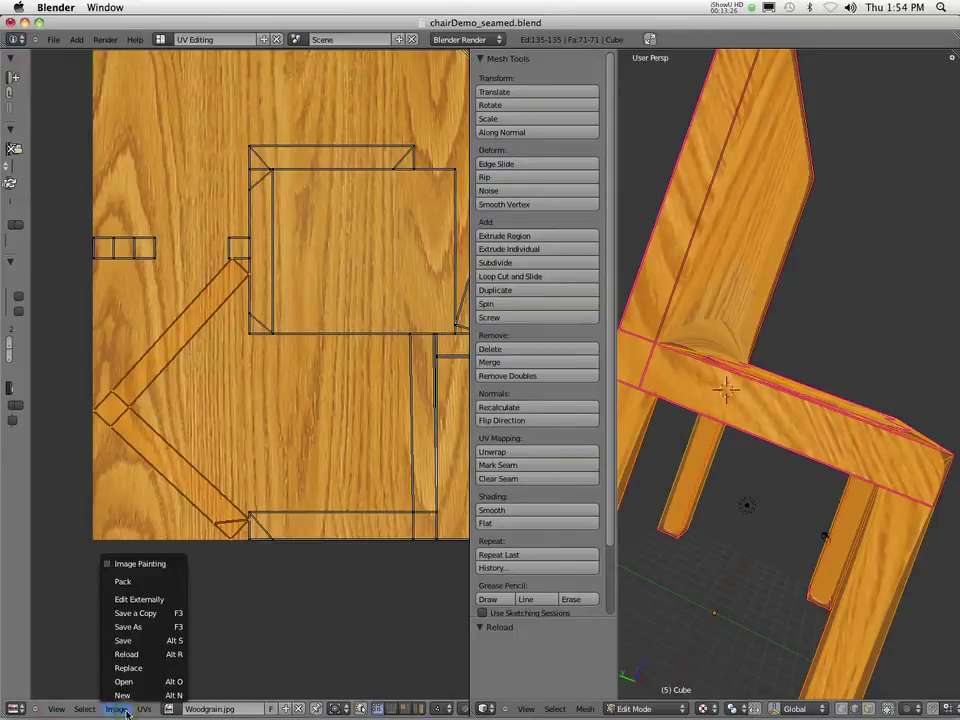
click(143, 709)
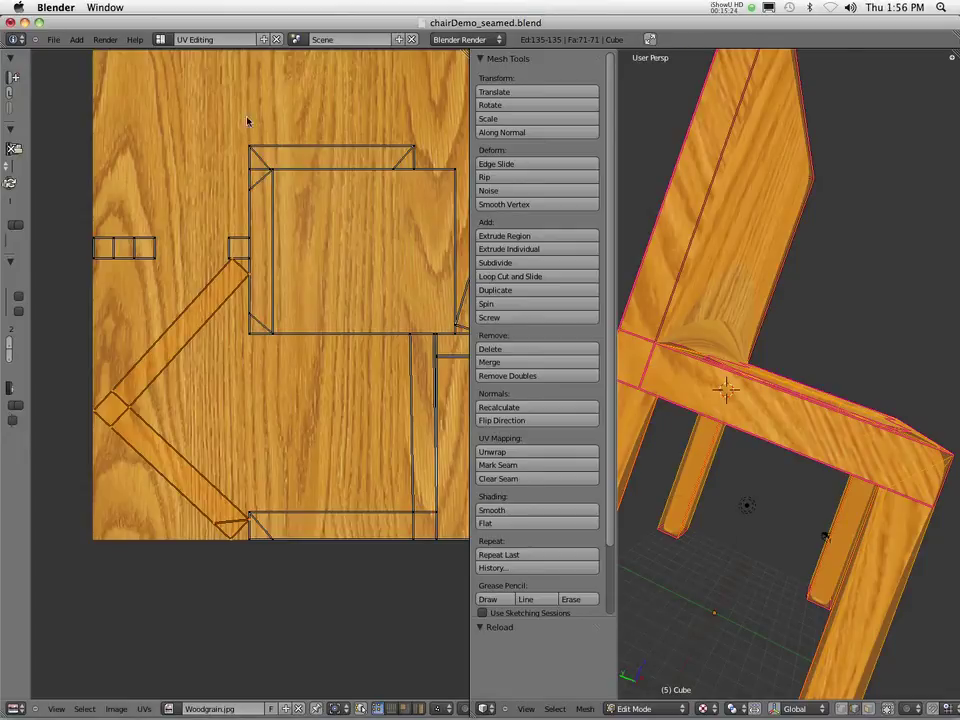
Save the seamed chair file, overwriting it, and quit Blender.
key(ctrl+s)
click(336, 308)
key(super+q)
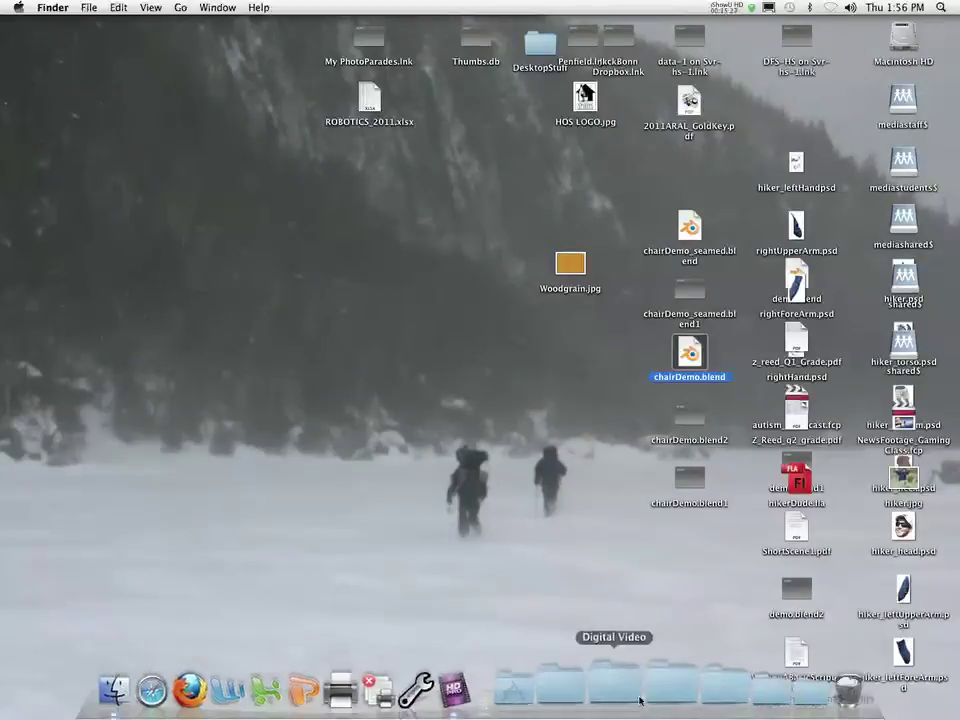
Launch Unity from the Dock folder and start its online registration and activation.
right_click(665, 692)
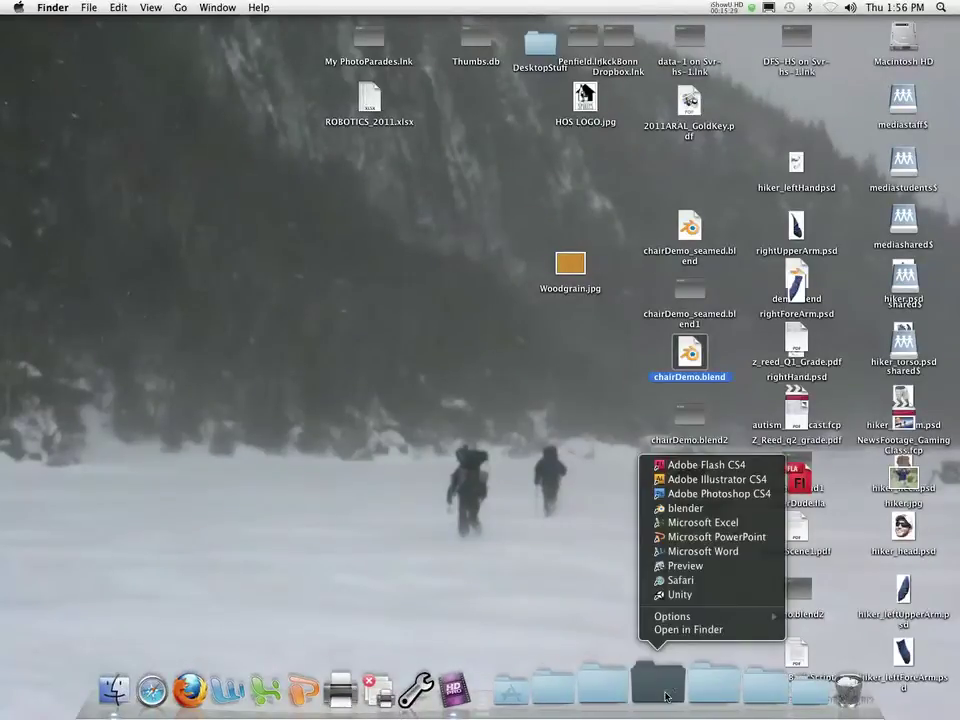
click(709, 594)
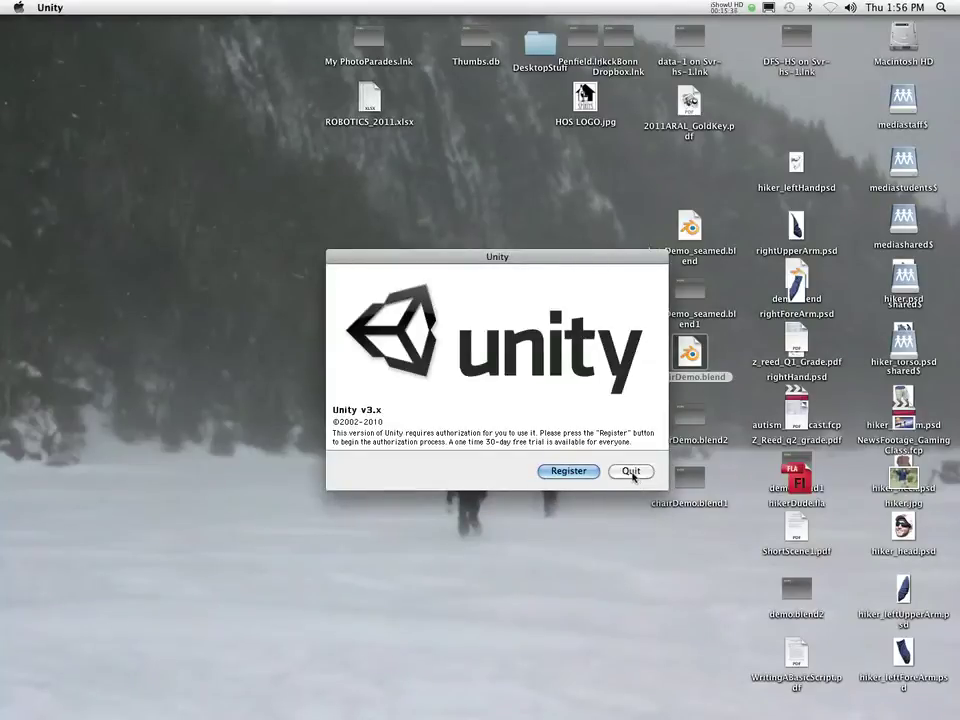
click(569, 472)
click(569, 472)
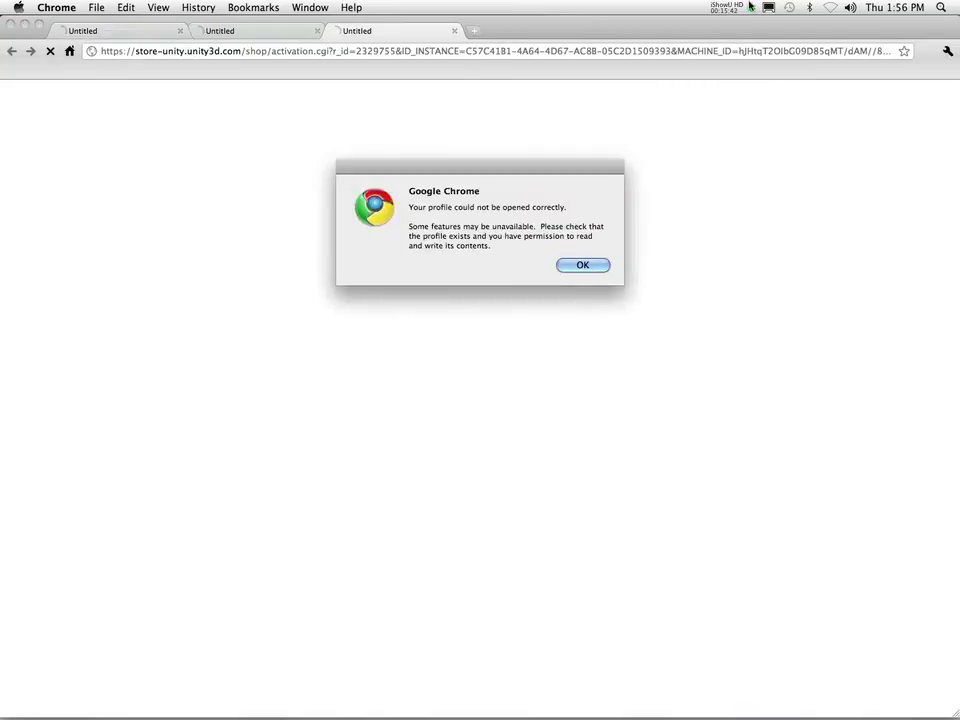
click(584, 265)
click(728, 8)
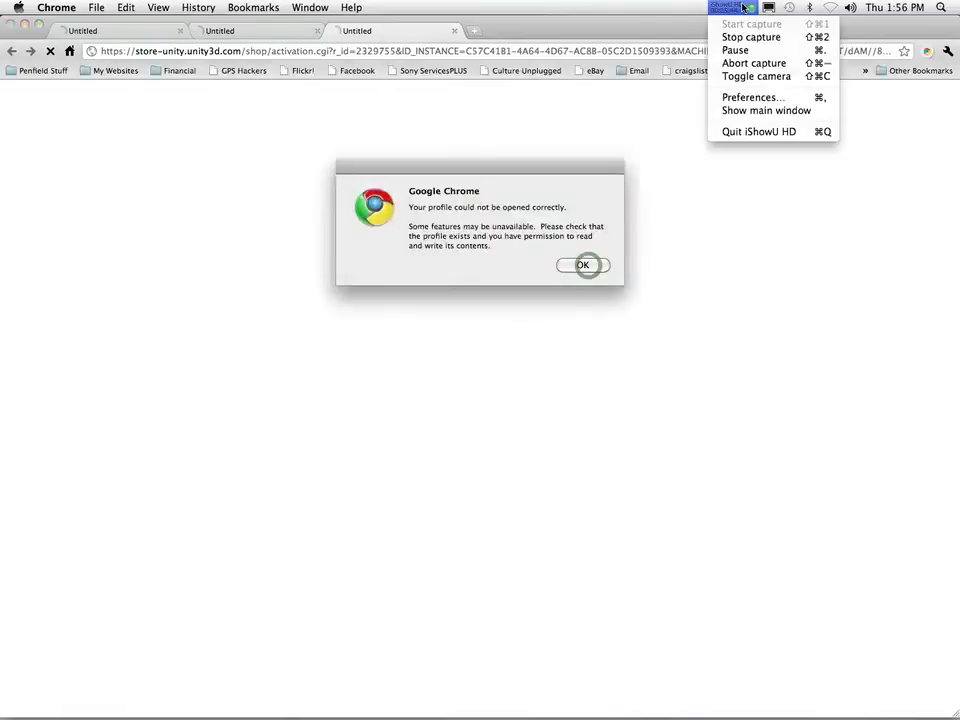
click(745, 50)
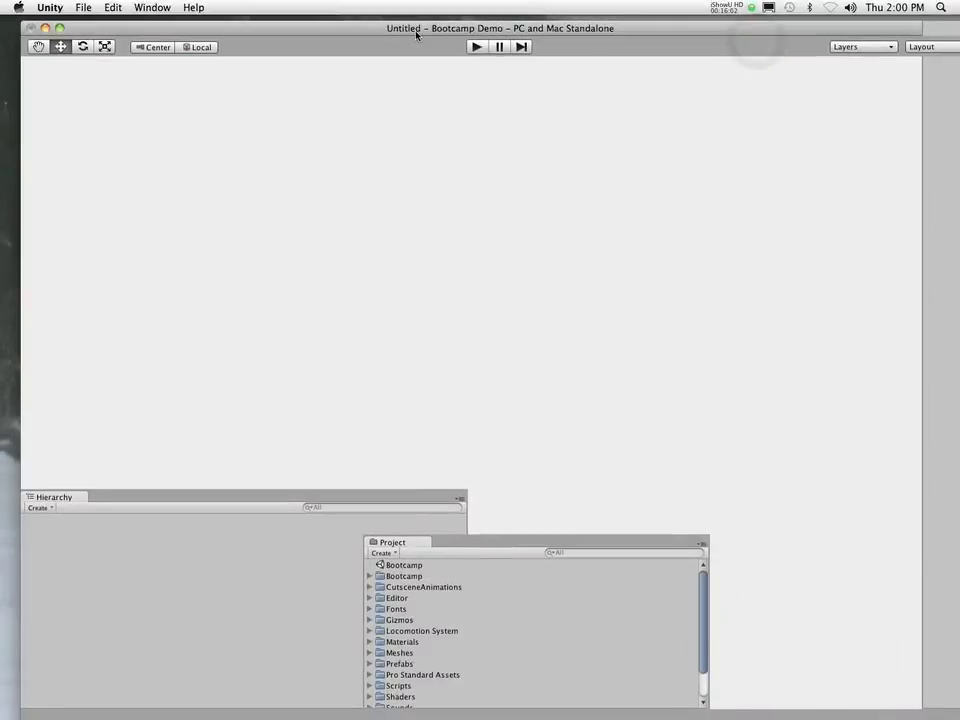
Close the Welcome To Unity window and play the Bootcamp scene in the Game view.
drag(416, 31, 418, 27)
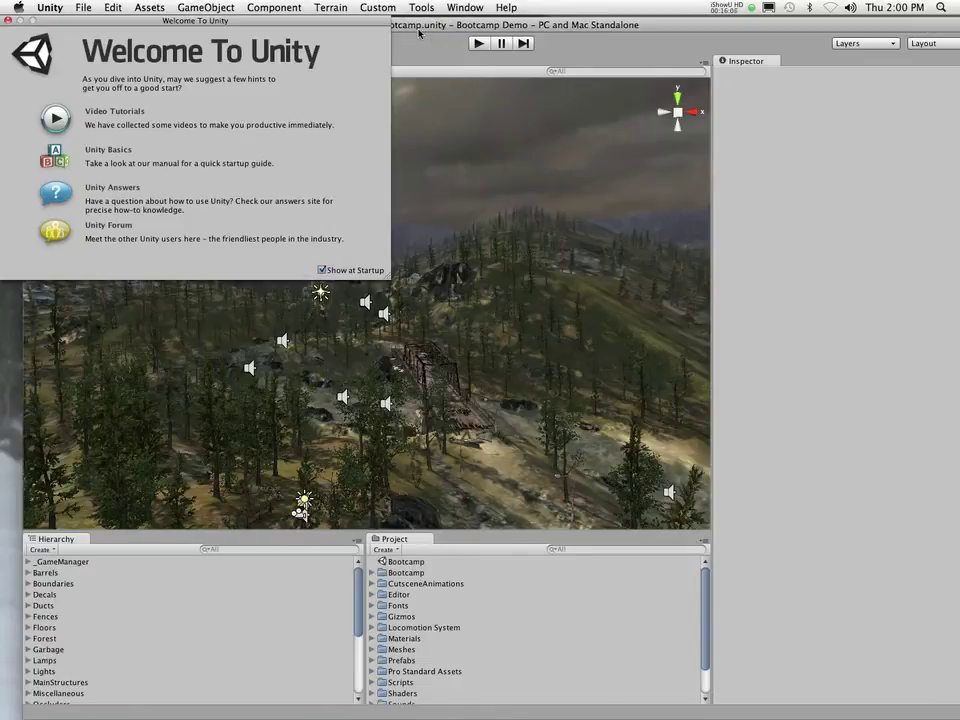
click(6, 19)
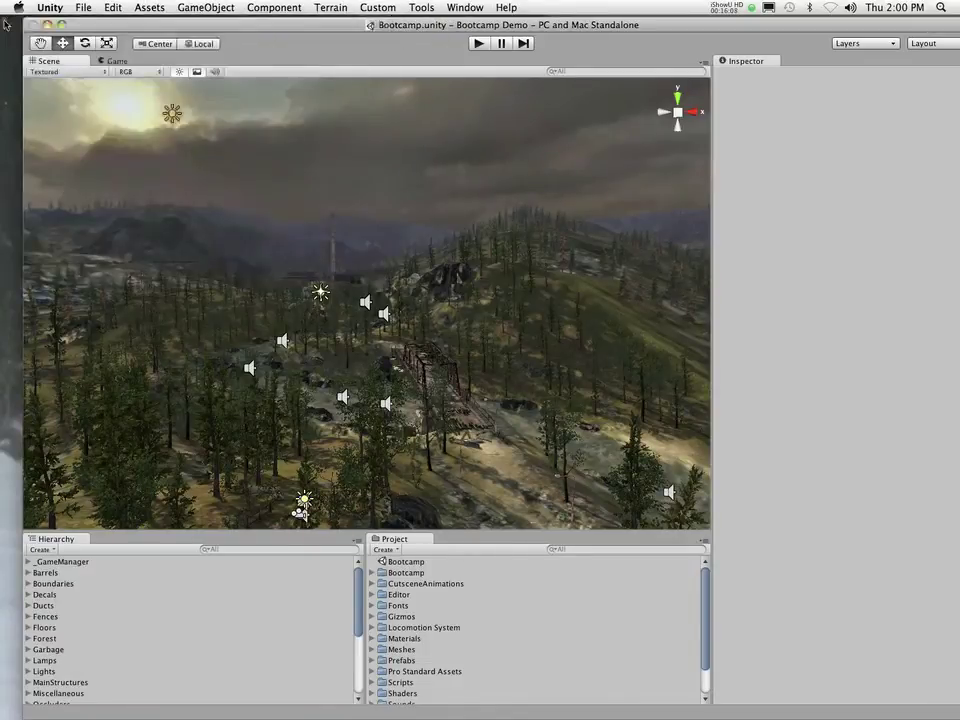
click(114, 61)
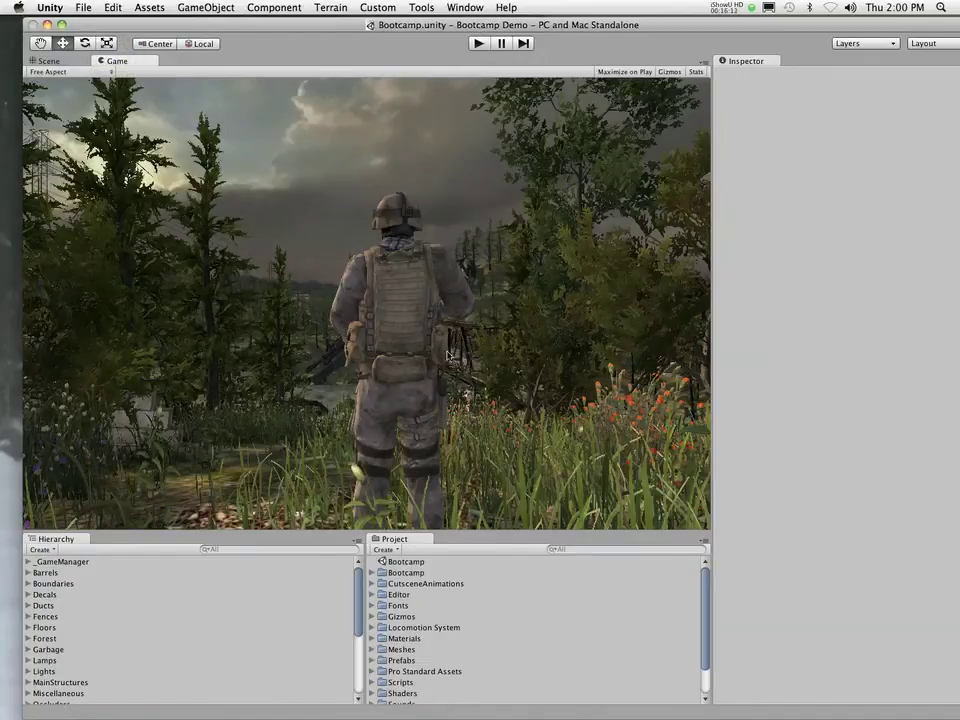
click(479, 41)
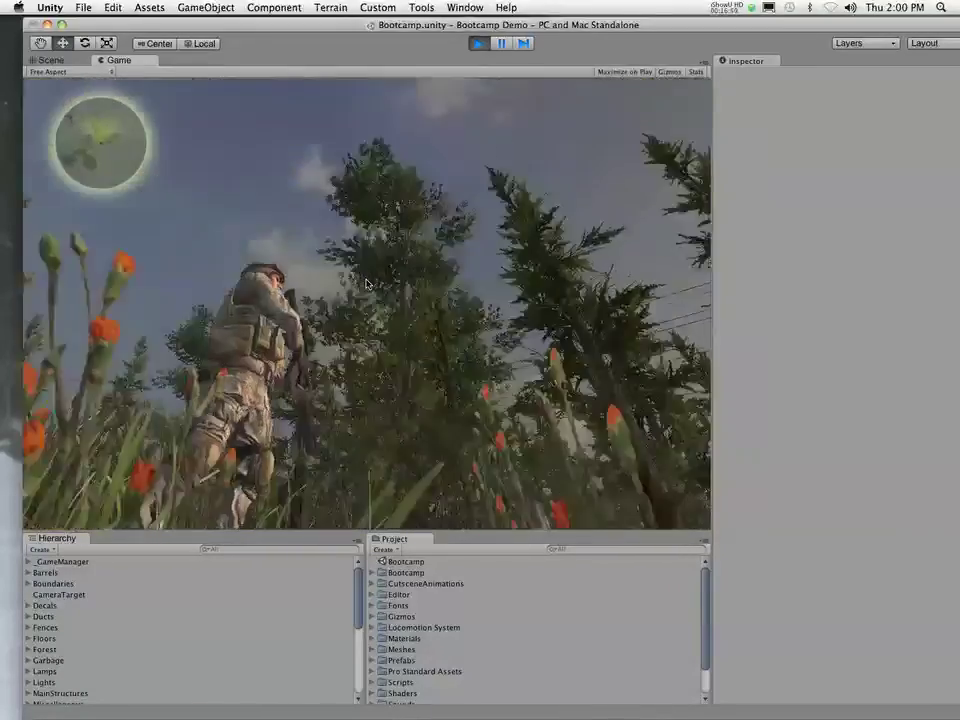
Pause the running Bootcamp game with Escape to show the RESUME, GRAPHICS and ABOUT menu.
key(Escape)
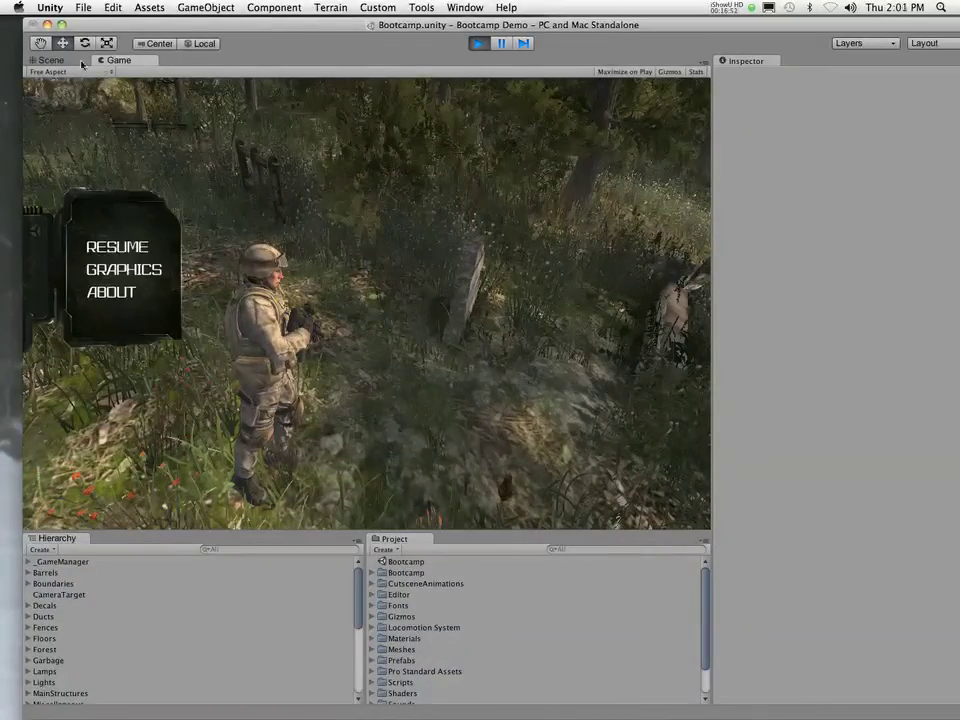
Stop play mode and select Soldier under Soldier_Locomotion in the Scene hierarchy.
click(478, 43)
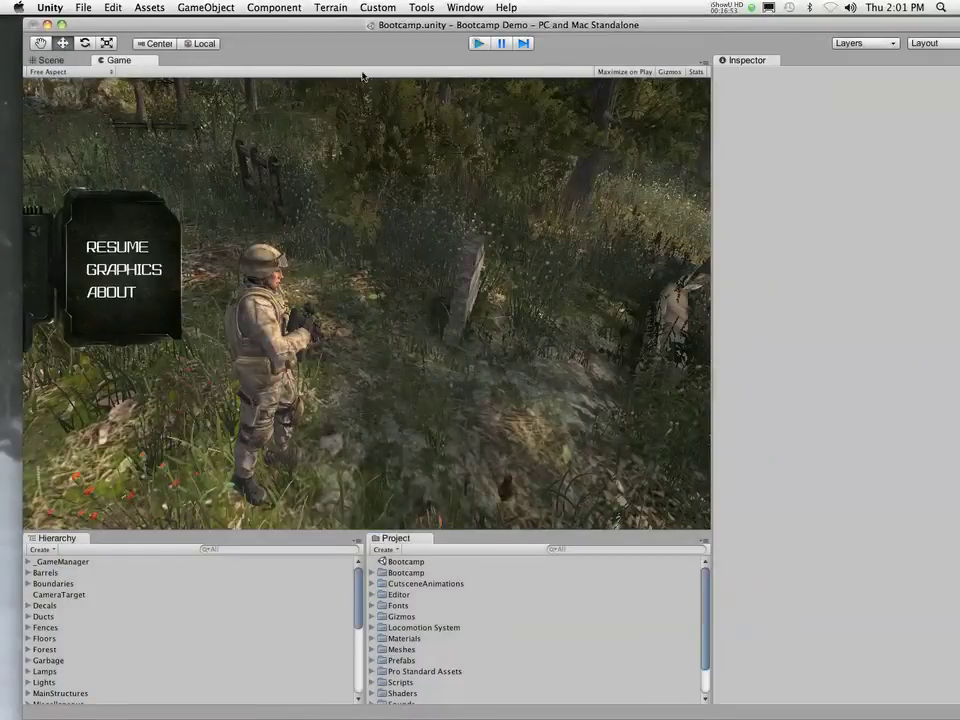
click(48, 60)
scroll(120, 603, down, 1)
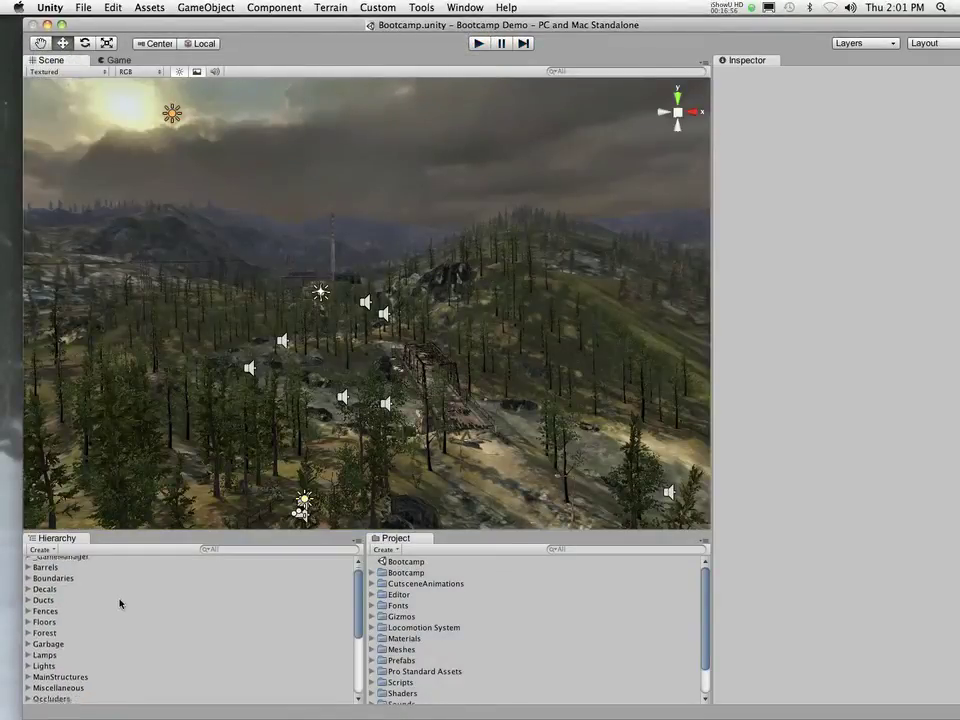
scroll(120, 603, down, 4)
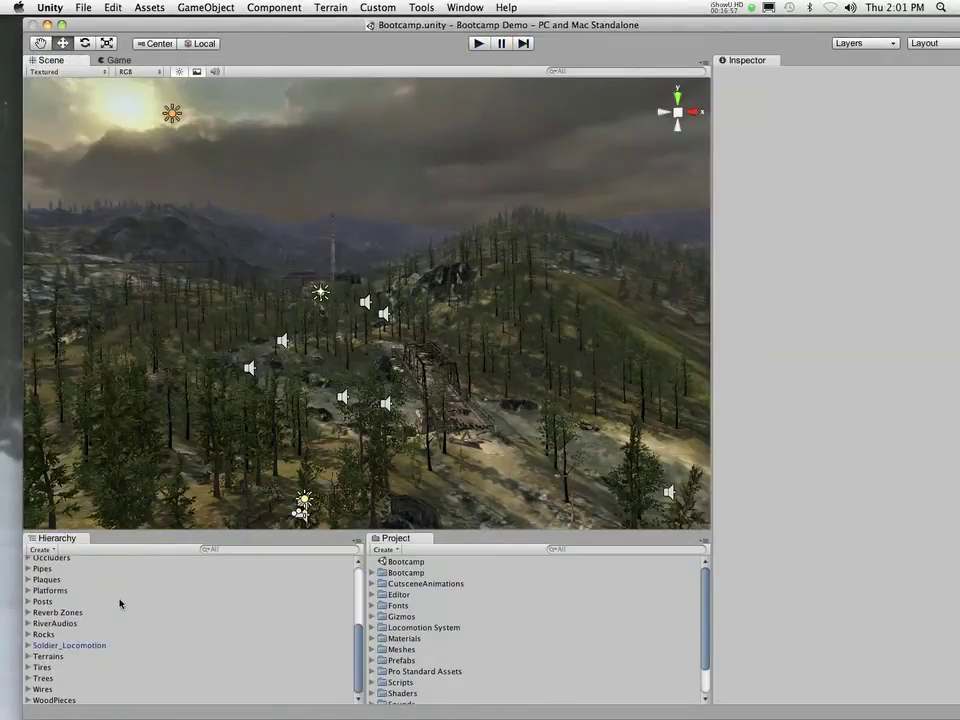
click(27, 646)
click(38, 656)
scroll(143, 648, down, 3)
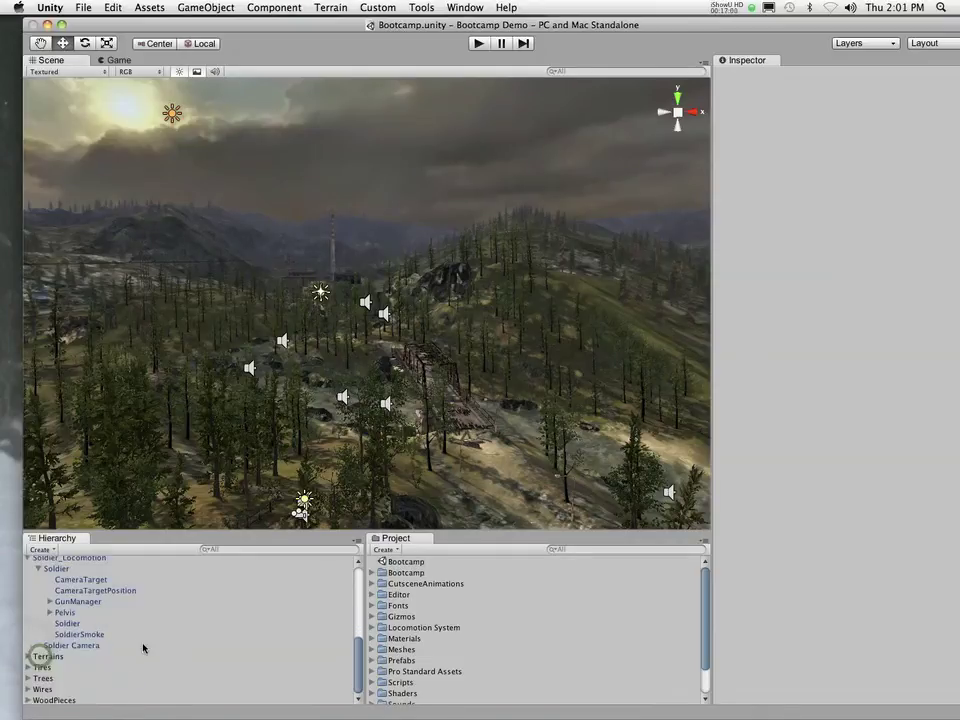
click(95, 625)
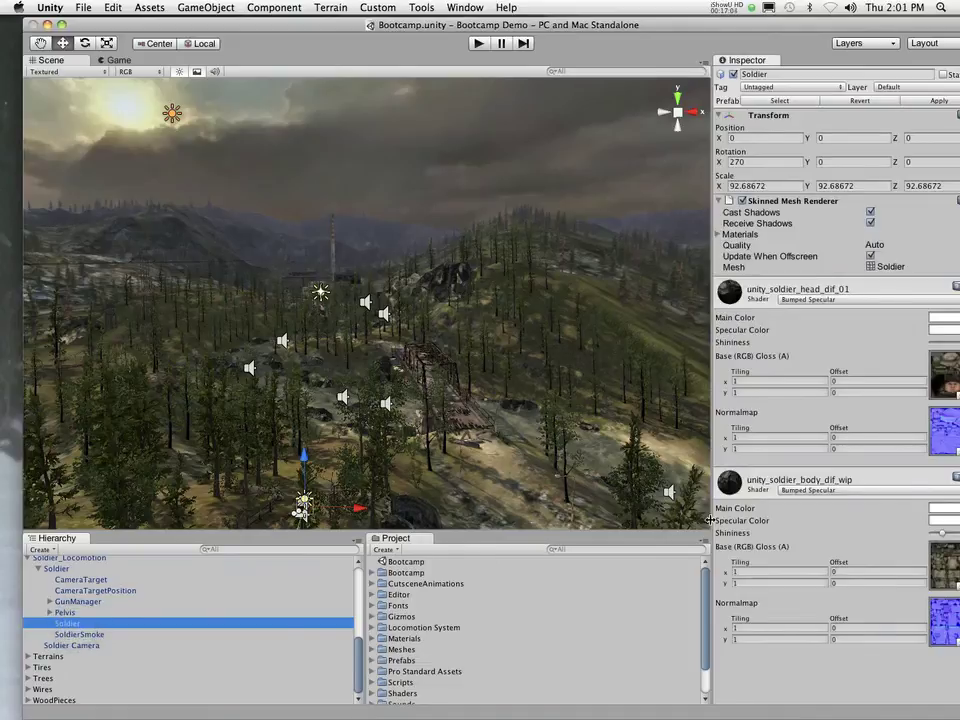
View the Unity_soldier_Head_DIF_01 texture in an image viewer, then reselect it in Unity's Project panel.
drag(709, 519, 685, 519)
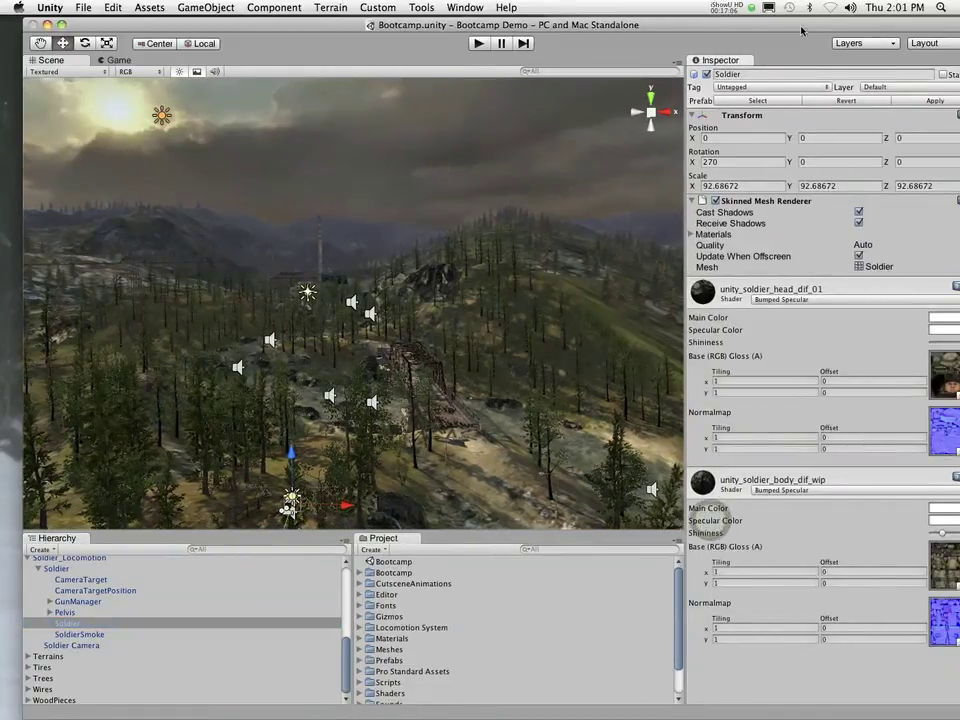
drag(801, 31, 727, 32)
click(880, 373)
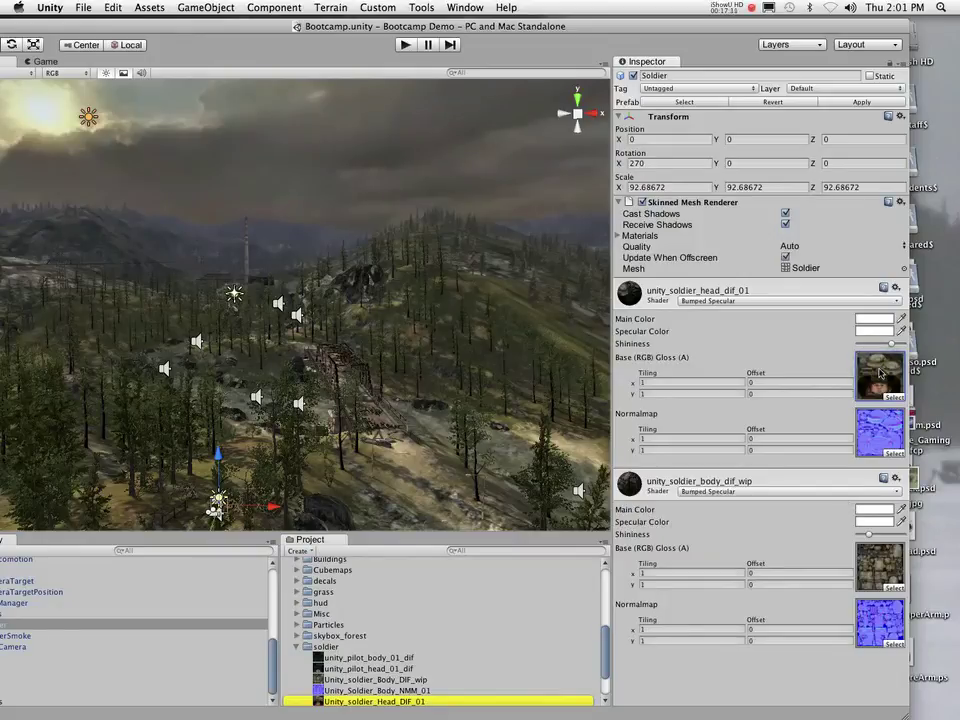
double_click(880, 373)
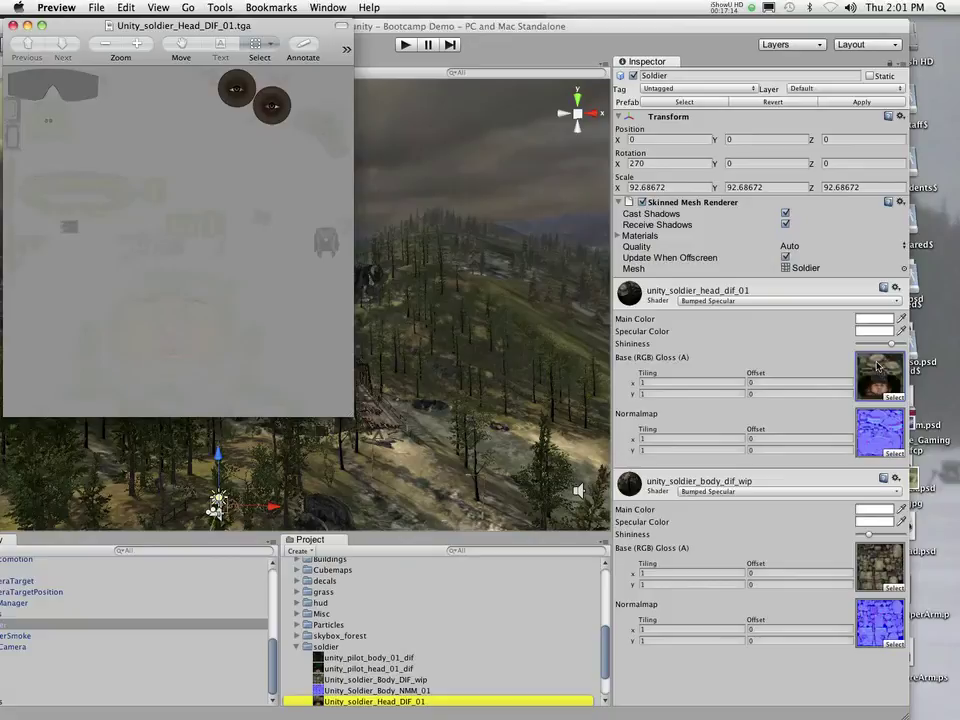
key(super+w)
click(879, 367)
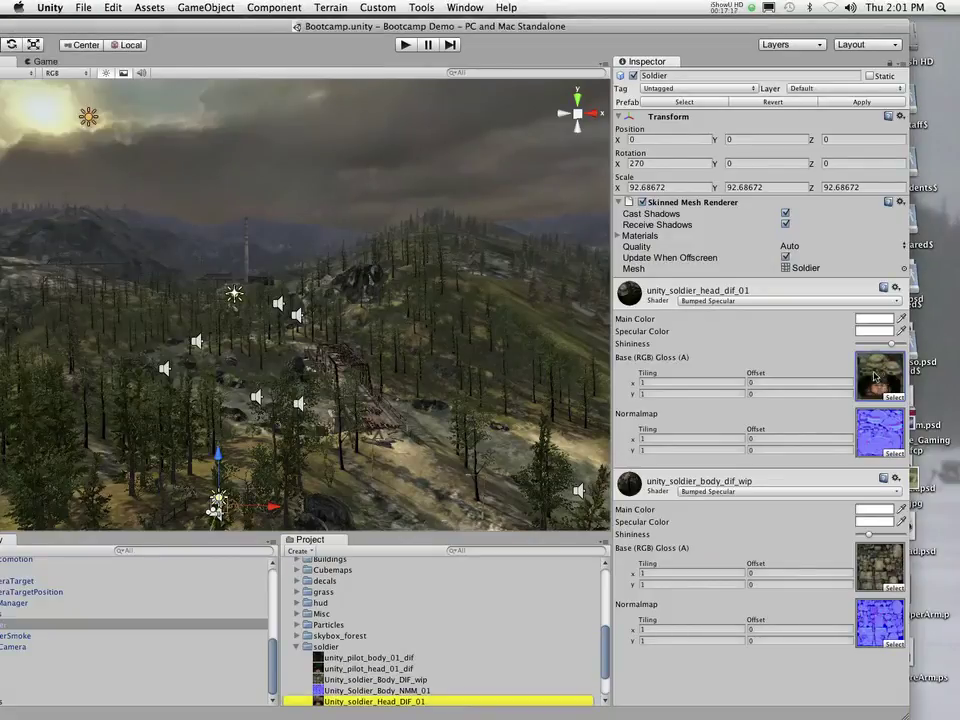
click(868, 374)
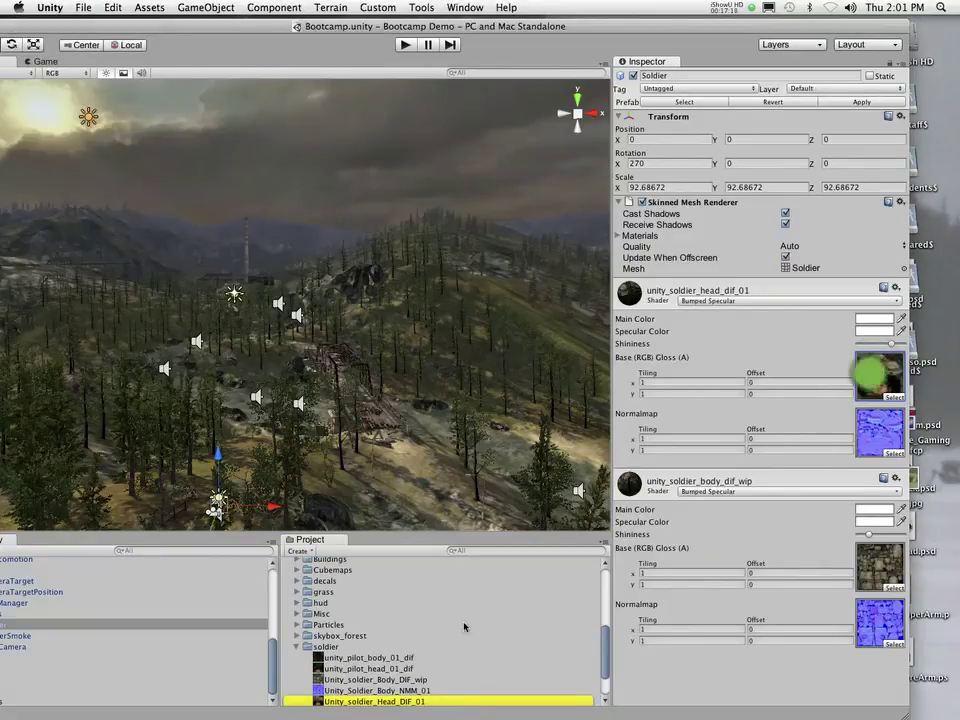
click(325, 701)
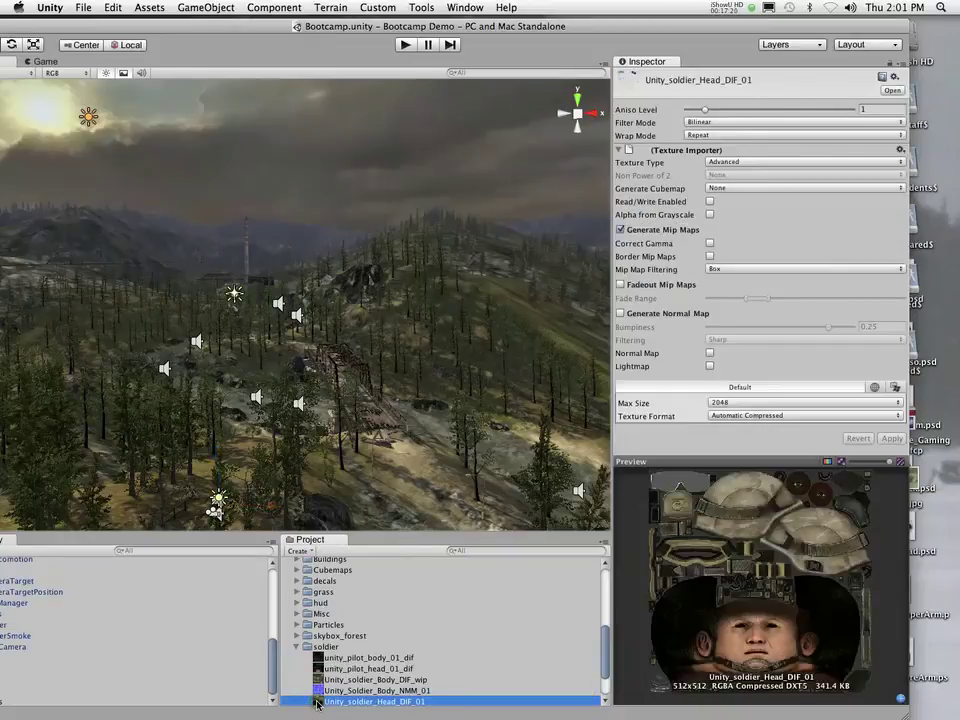